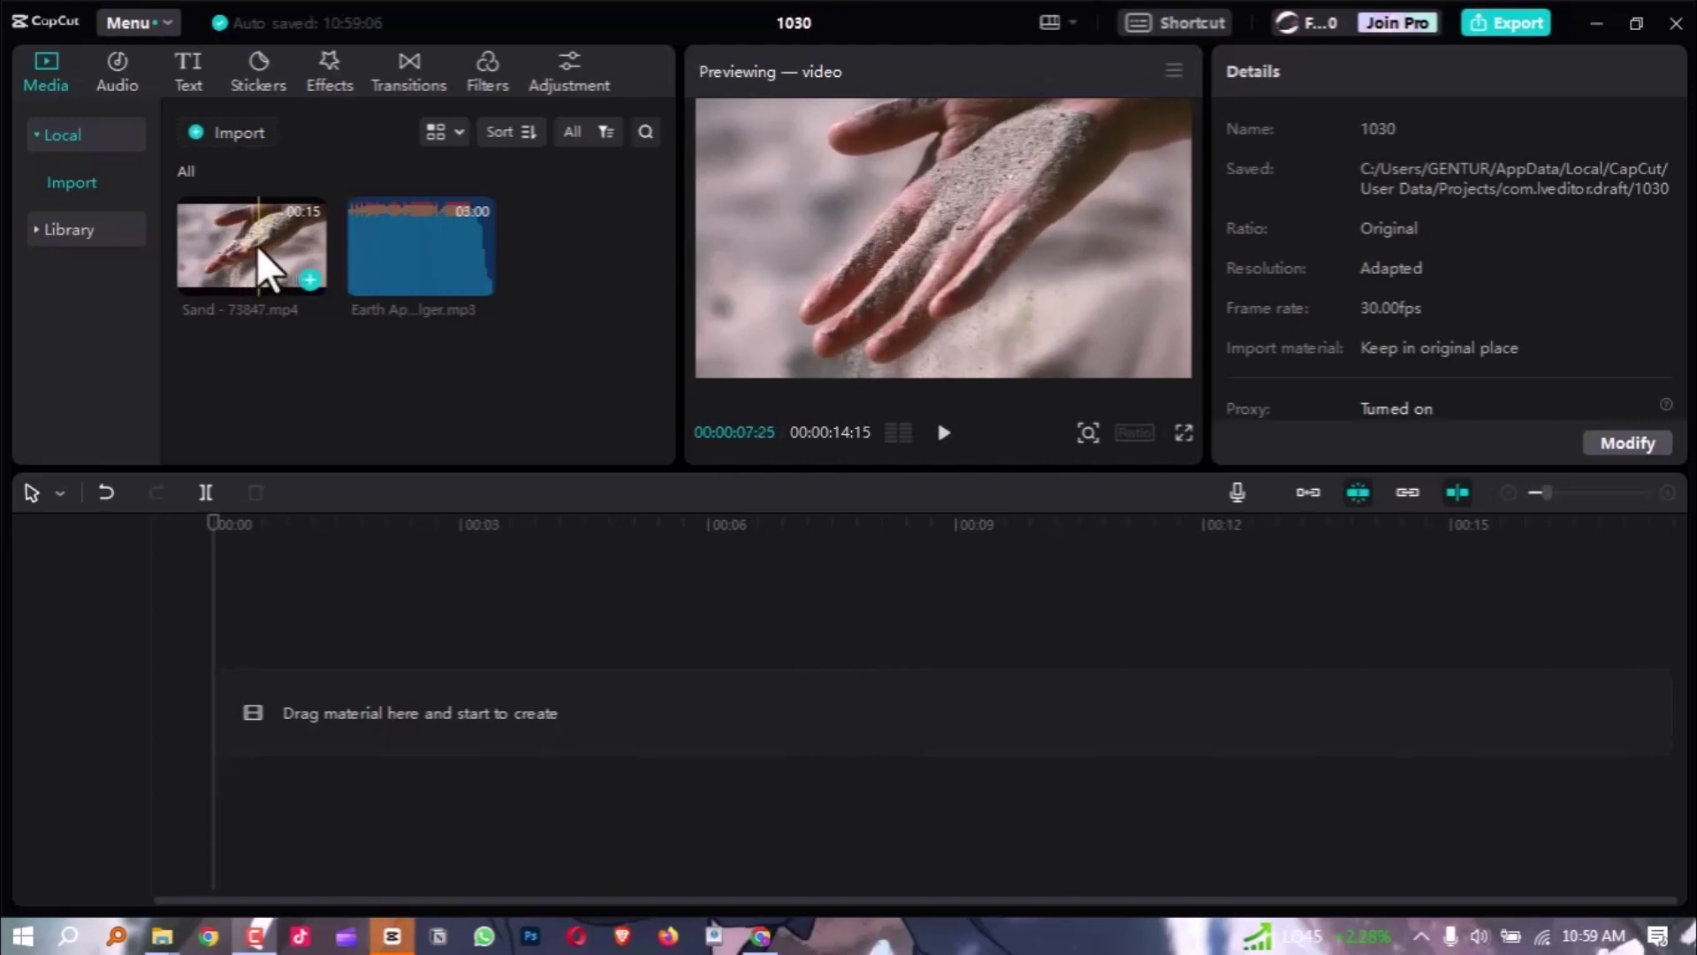
# Place the Sand - 73847.mp4 clip at the start of the timeline and preview it full screen.
pyautogui.moveTo(260, 260); pyautogui.dragTo(212, 721)
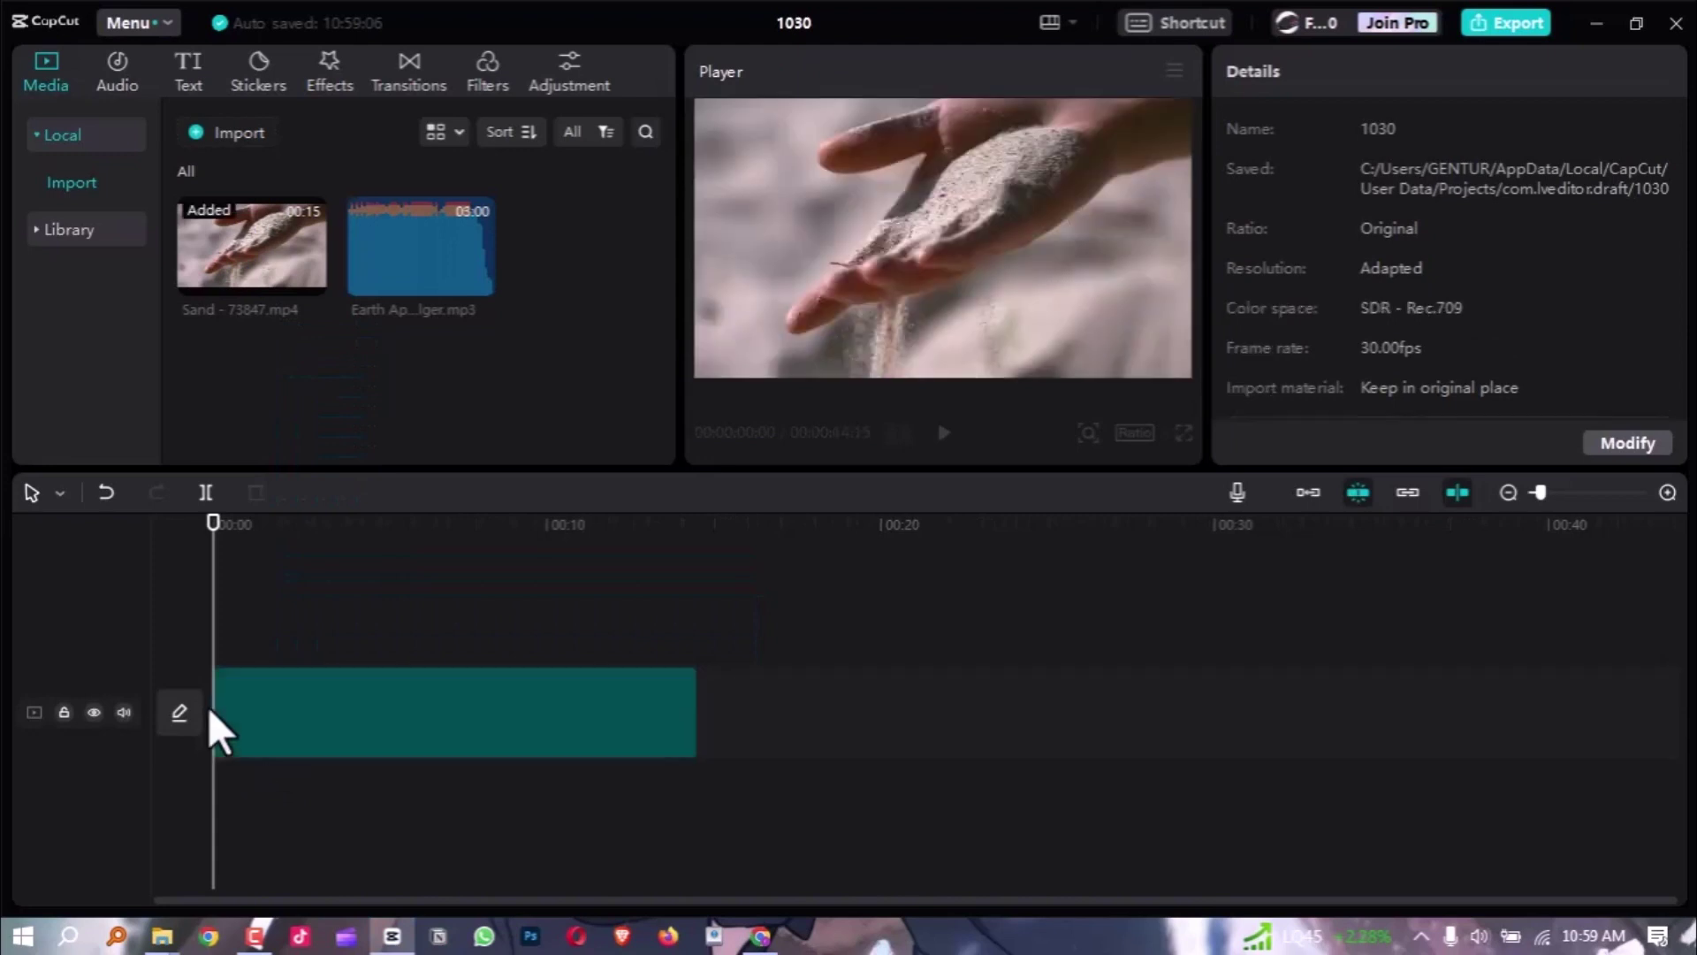
pyautogui.moveTo(258, 524); pyautogui.dragTo(514, 582)
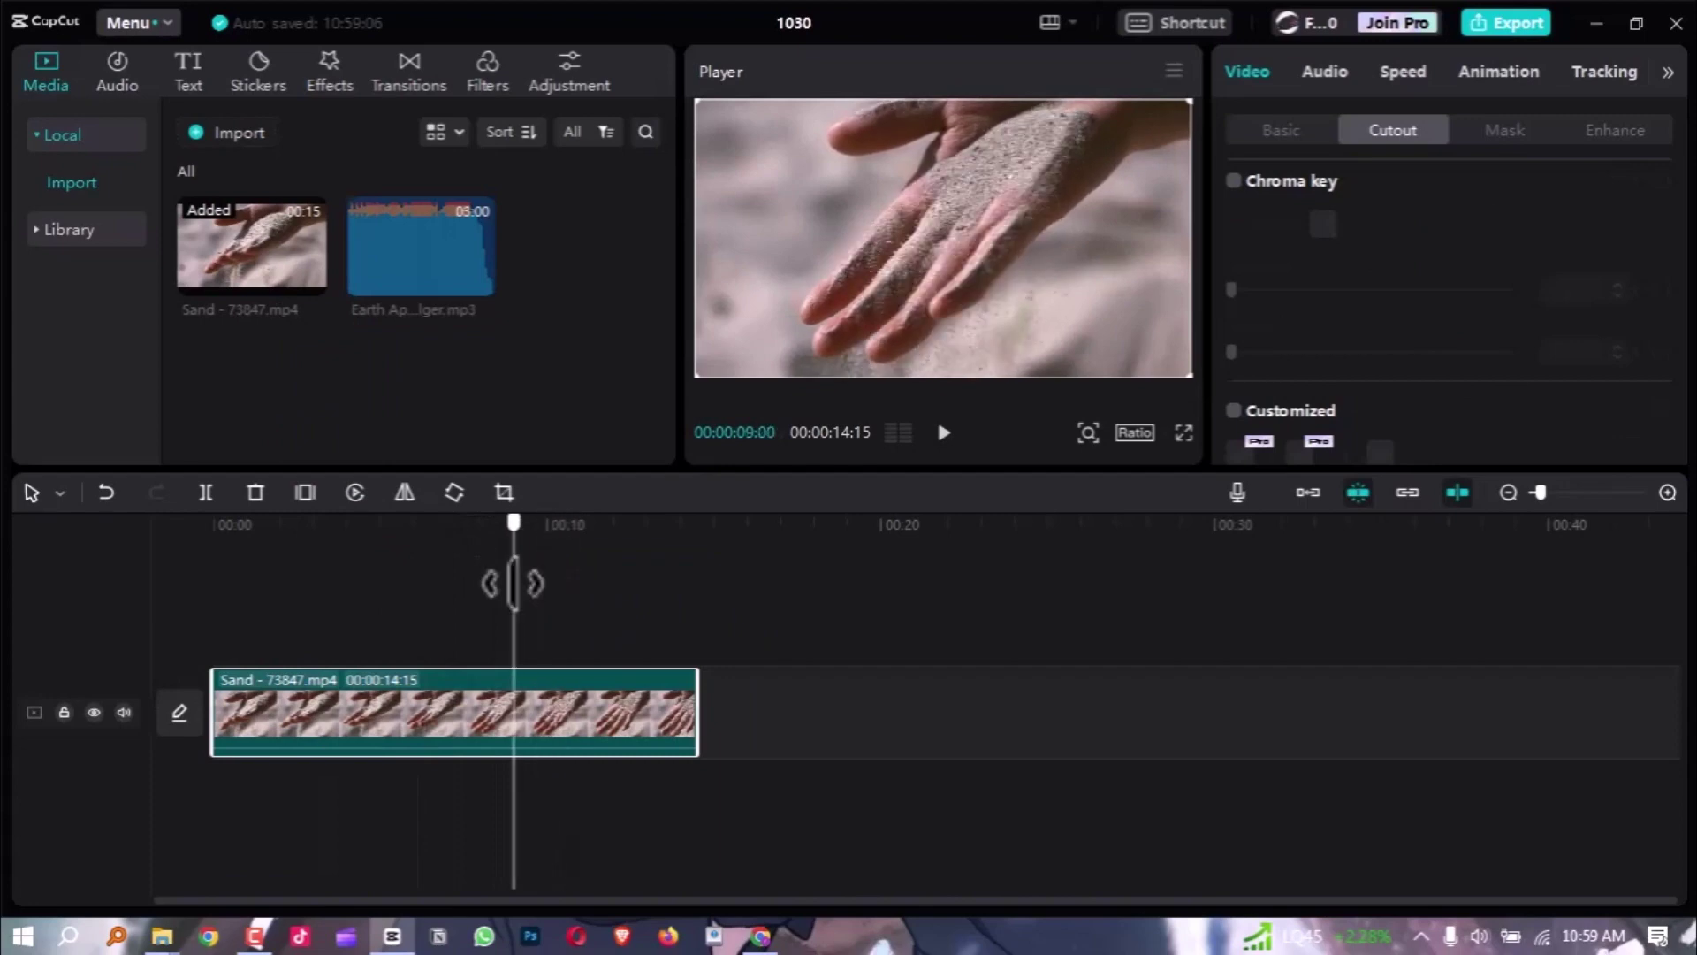
pyautogui.hotkey('ctrl', 'shift', 'f')
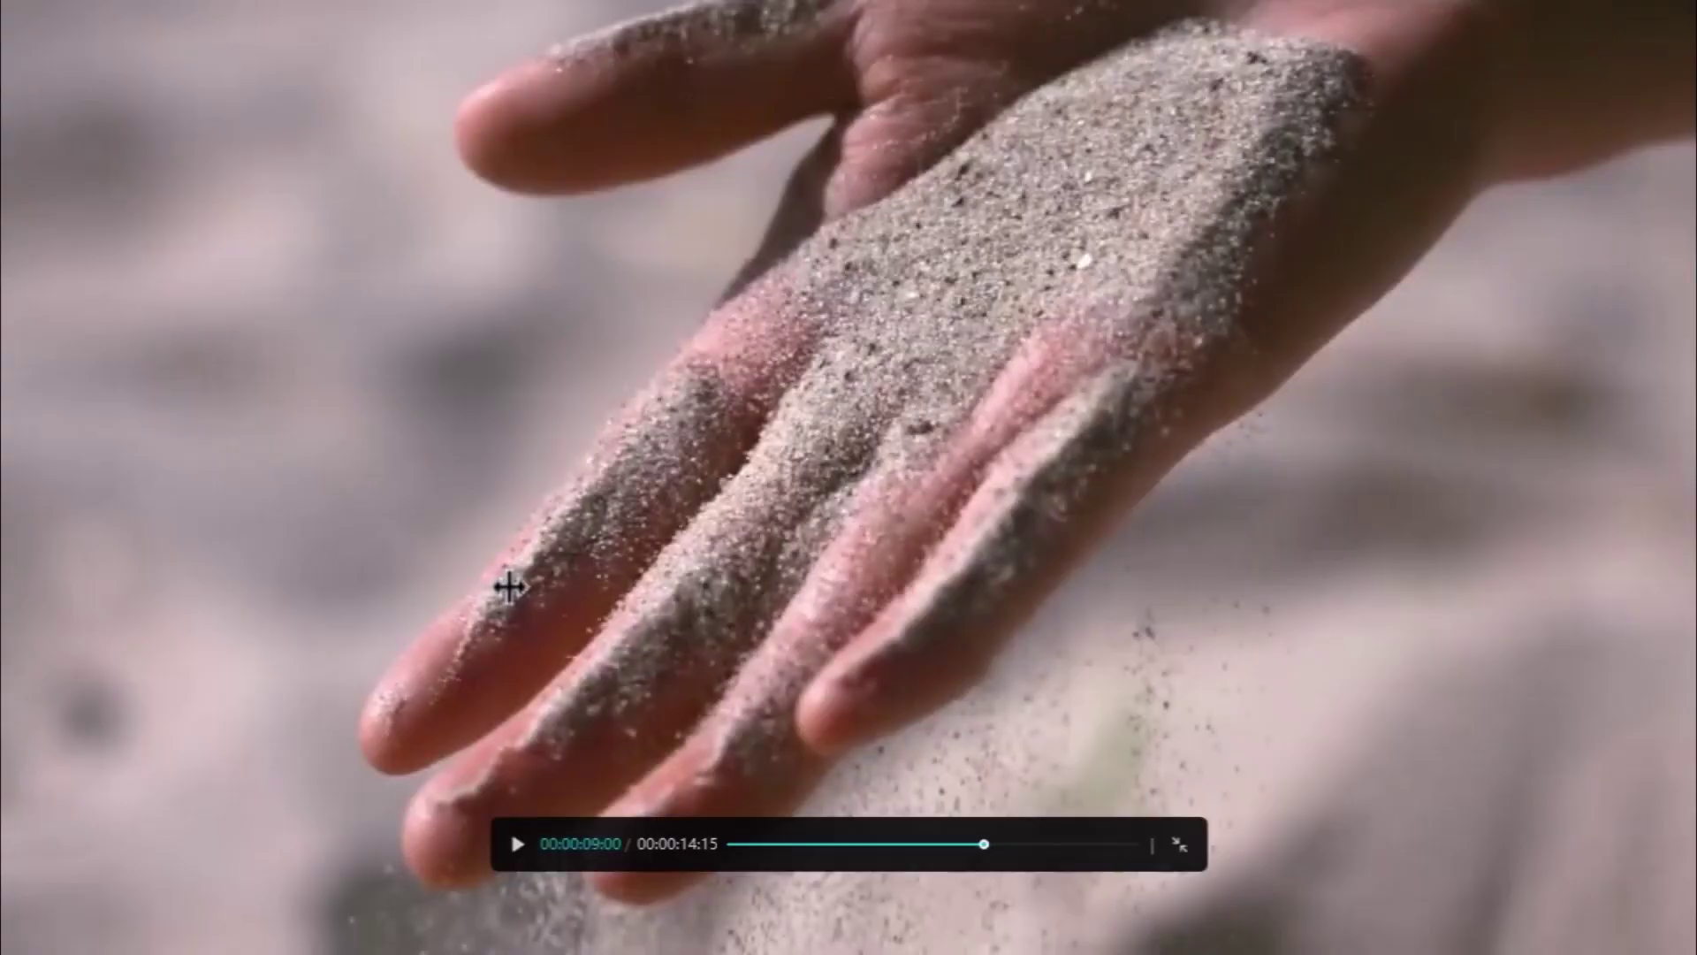
pyautogui.press('space')
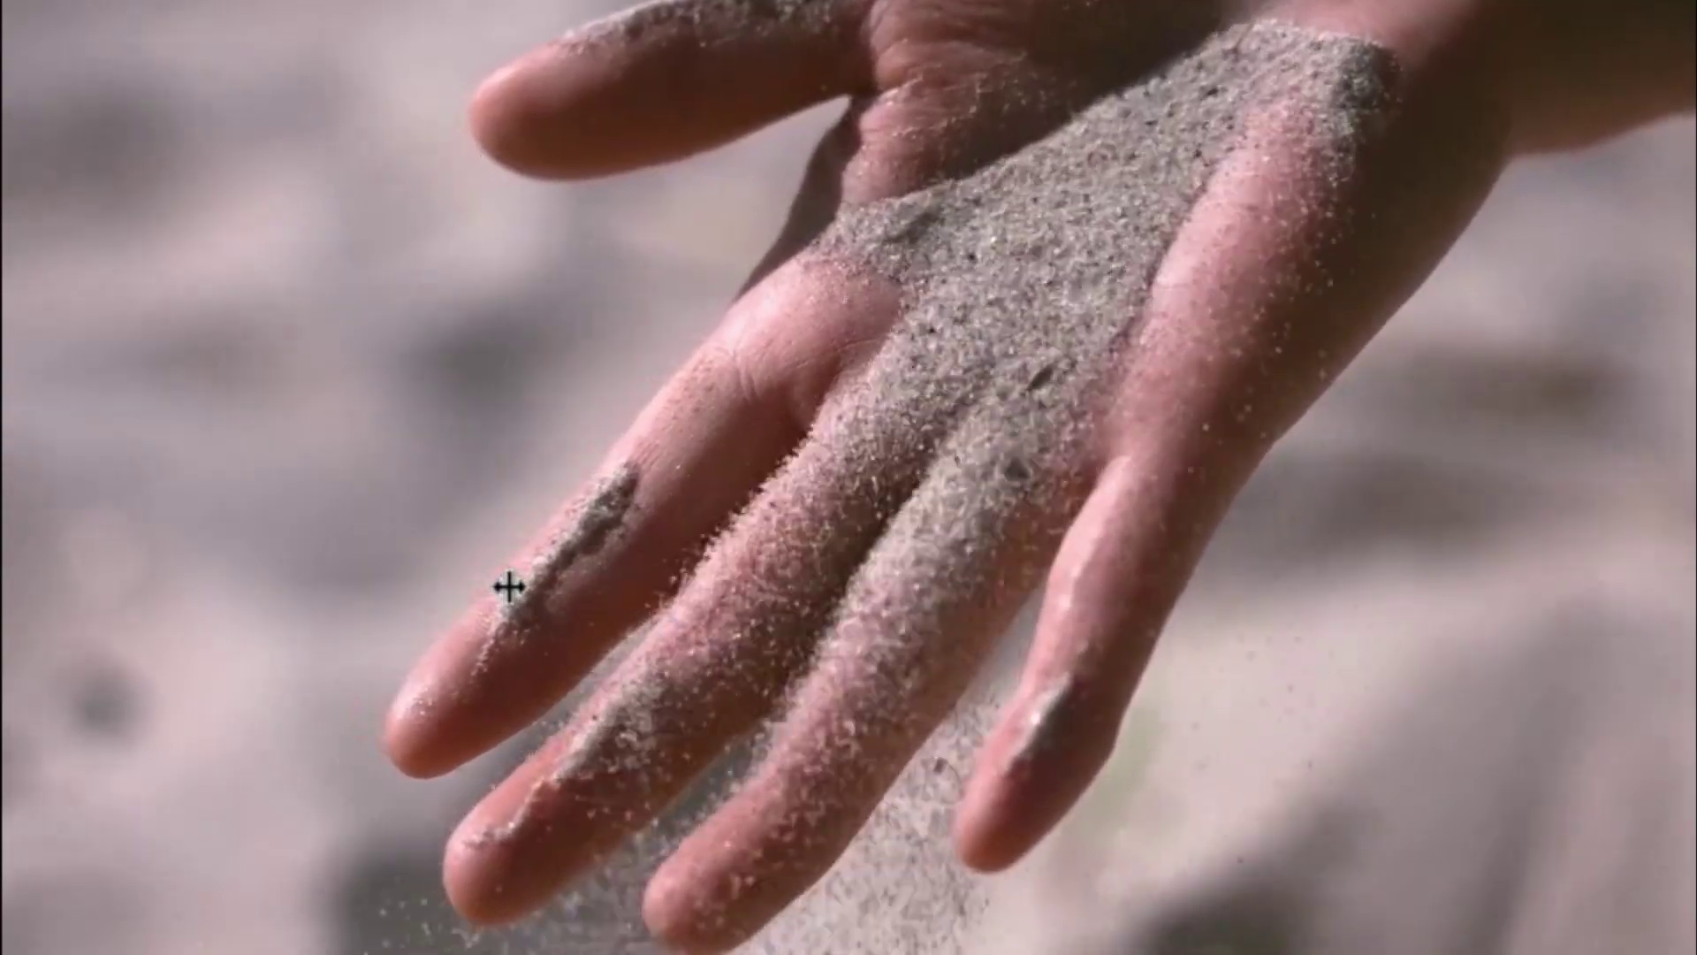
pyautogui.press('Escape')
pyautogui.moveTo(390, 549); pyautogui.dragTo(212, 592)
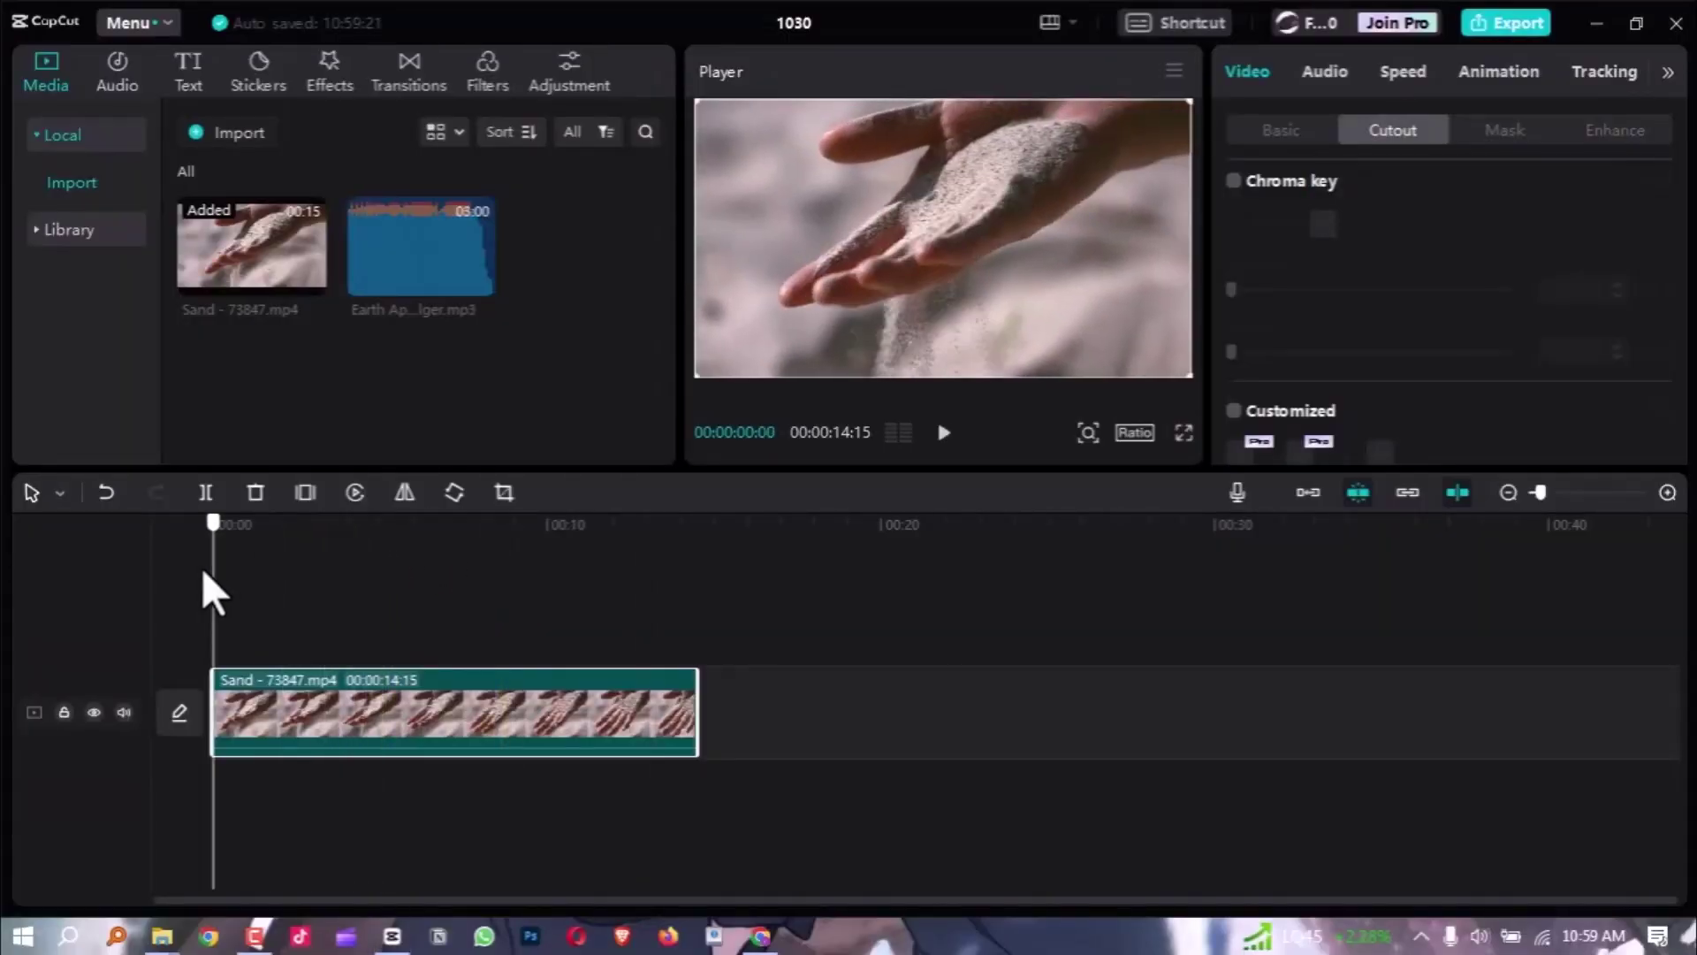
# Duplicate the Sand clip onto a track above and align the copy with the start of the timeline.
pyautogui.scroll(1, 394, 672)
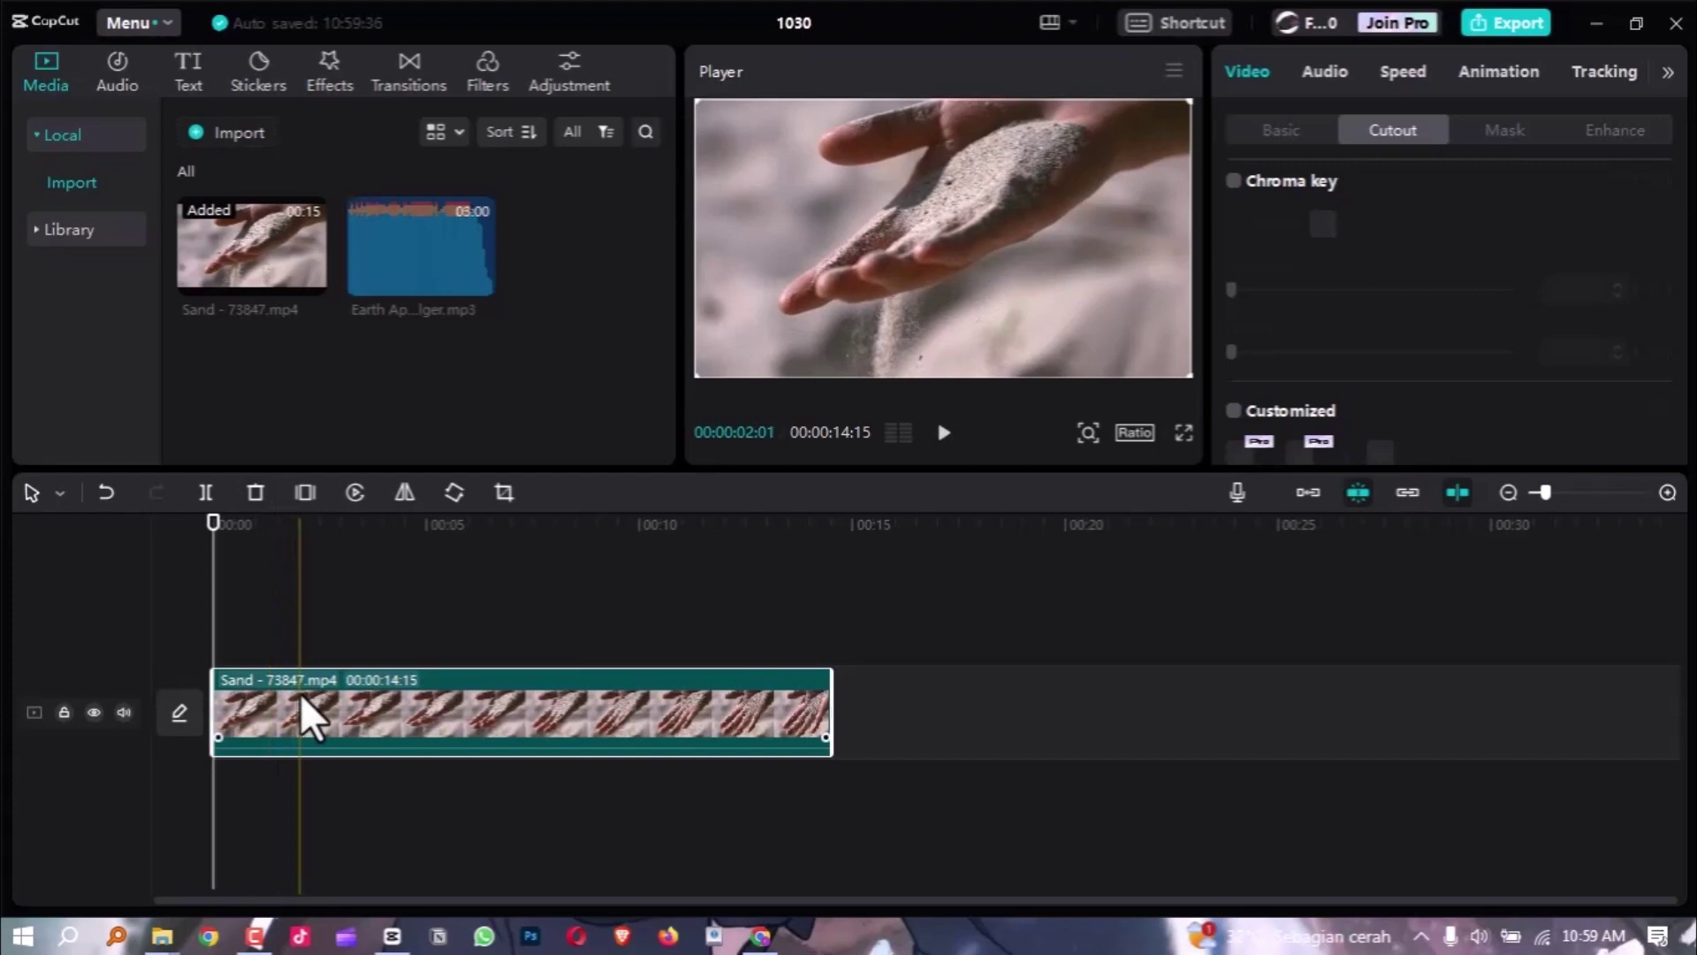
pyautogui.hotkey('ctrl', 'v')
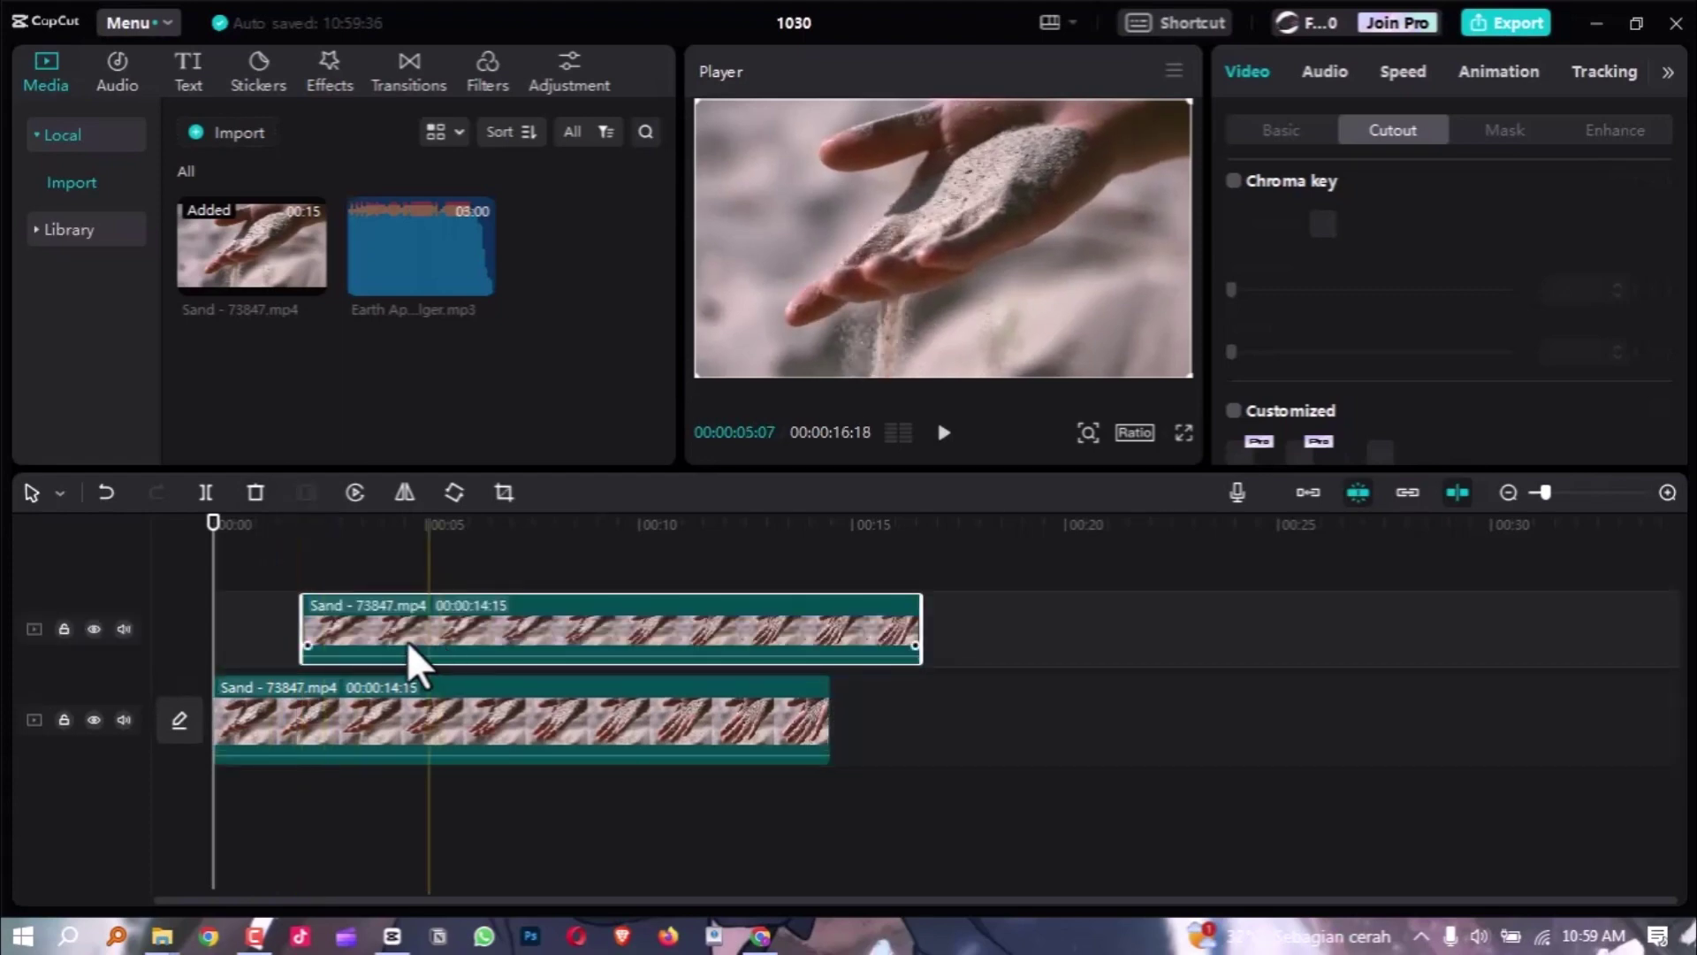
pyautogui.moveTo(410, 652); pyautogui.dragTo(362, 658)
# Trim the ends of both Sand clips to a duration of 00:00:08:04.
pyautogui.click(595, 529)
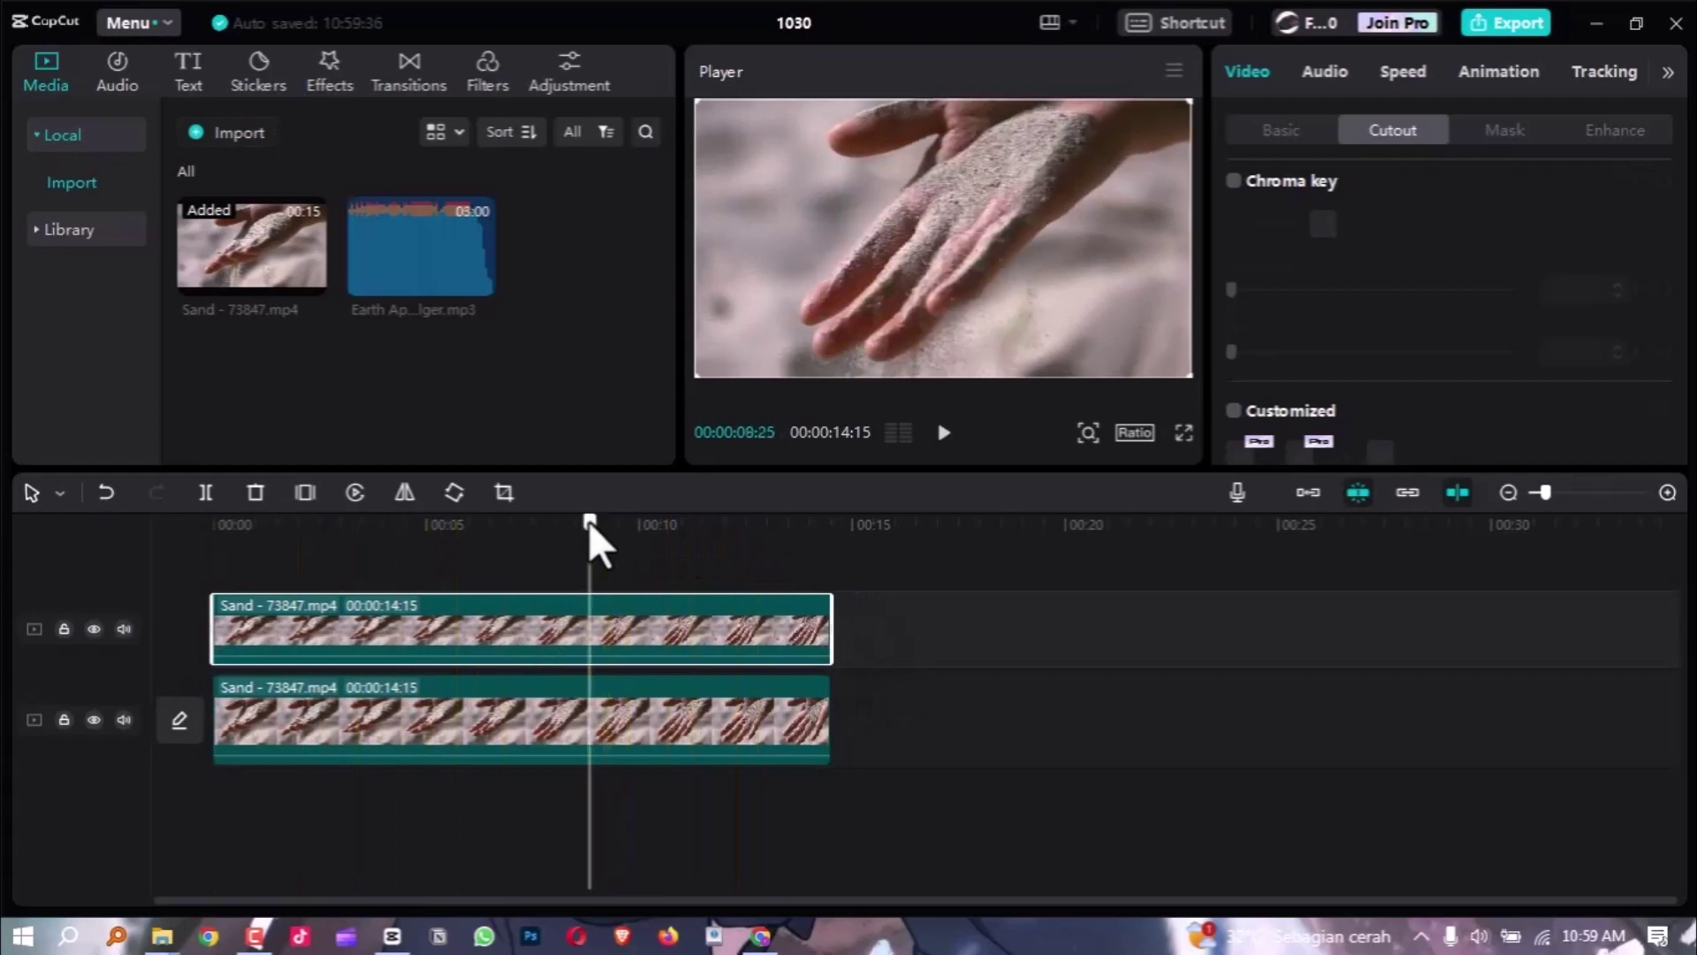
pyautogui.scroll(3, 840, 587)
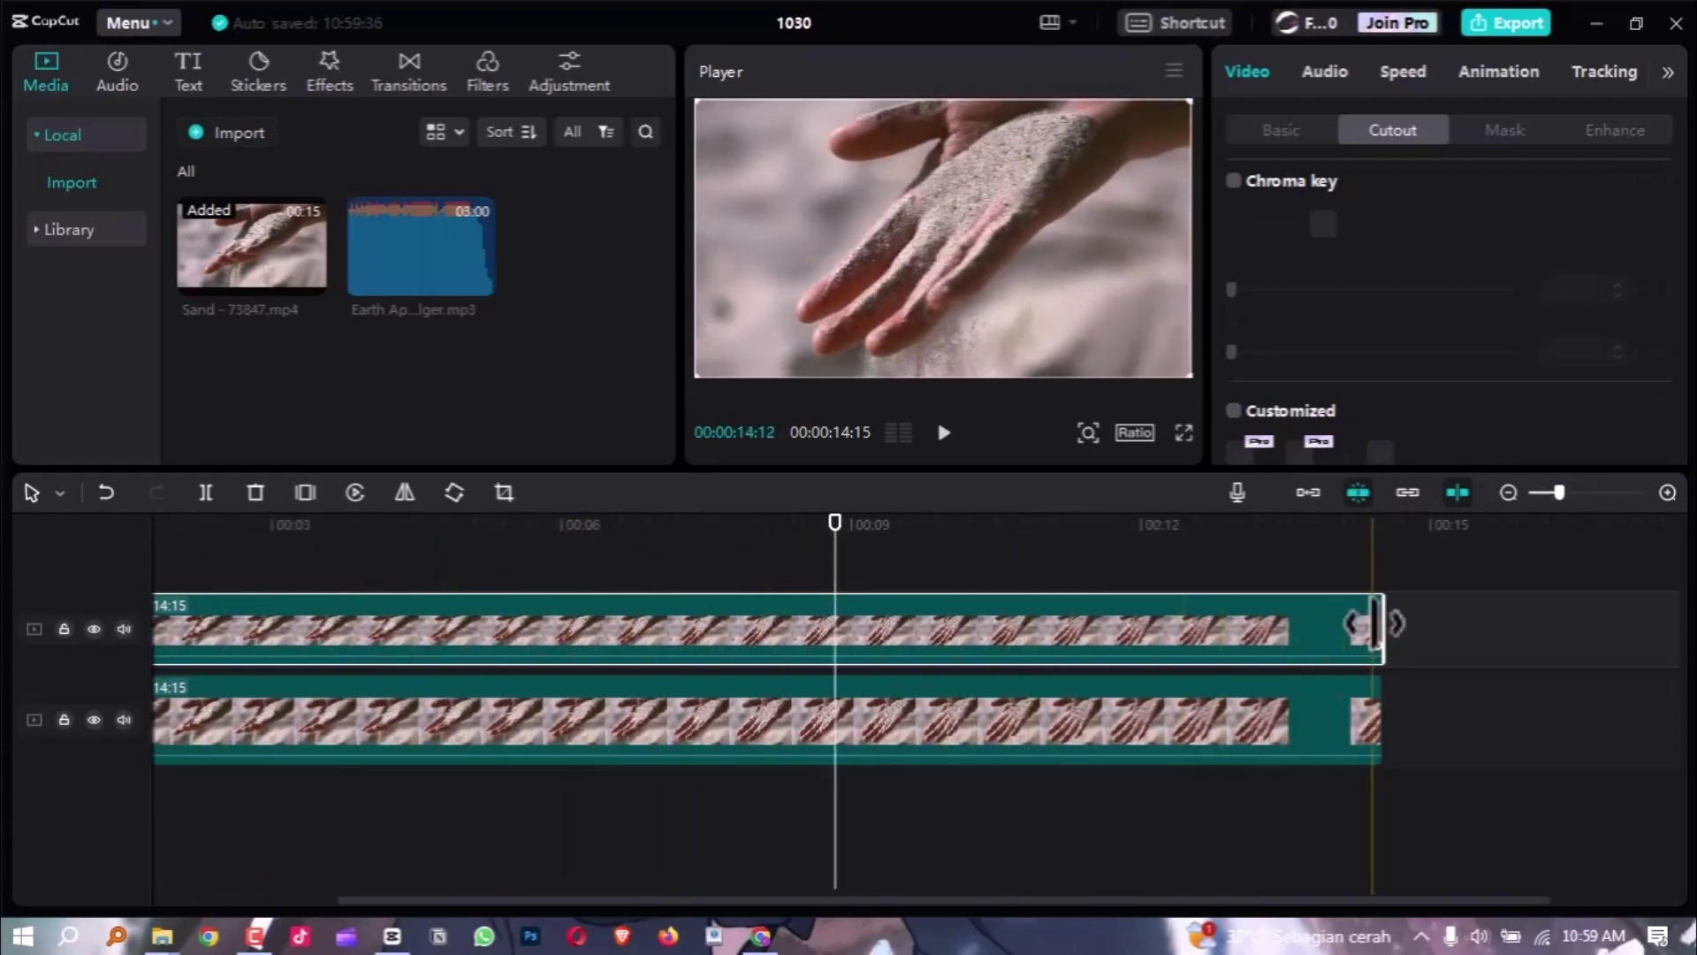
pyautogui.moveTo(1384, 619); pyautogui.dragTo(762, 614)
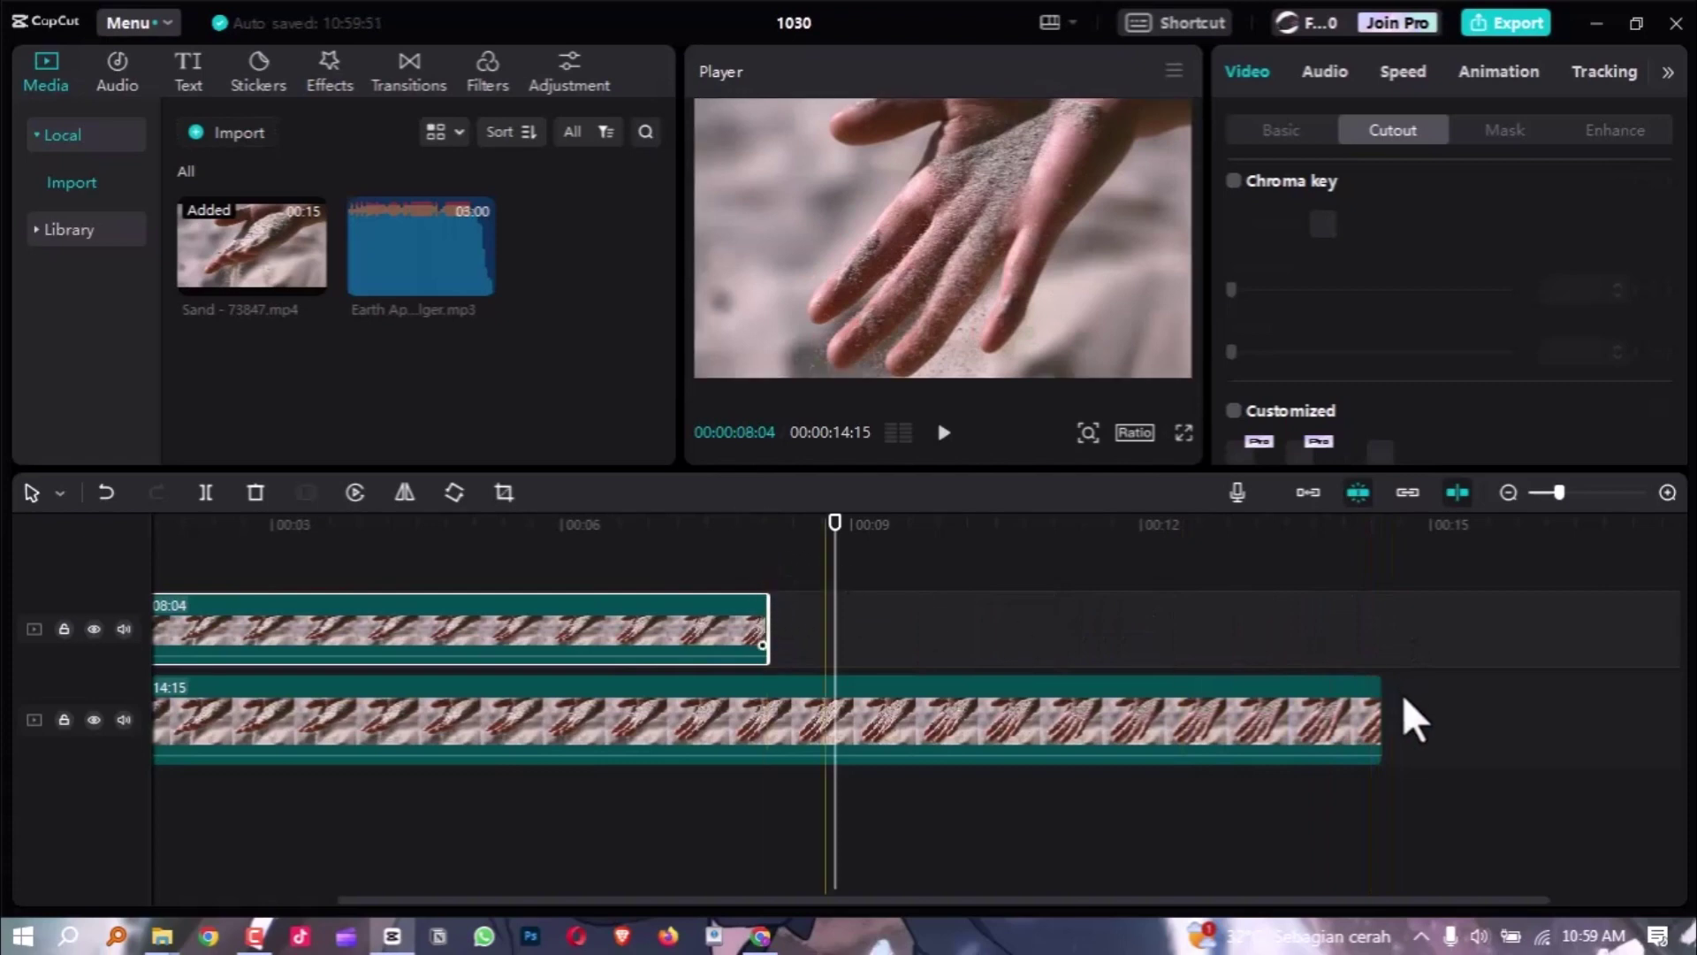
pyautogui.moveTo(1406, 694); pyautogui.dragTo(734, 698)
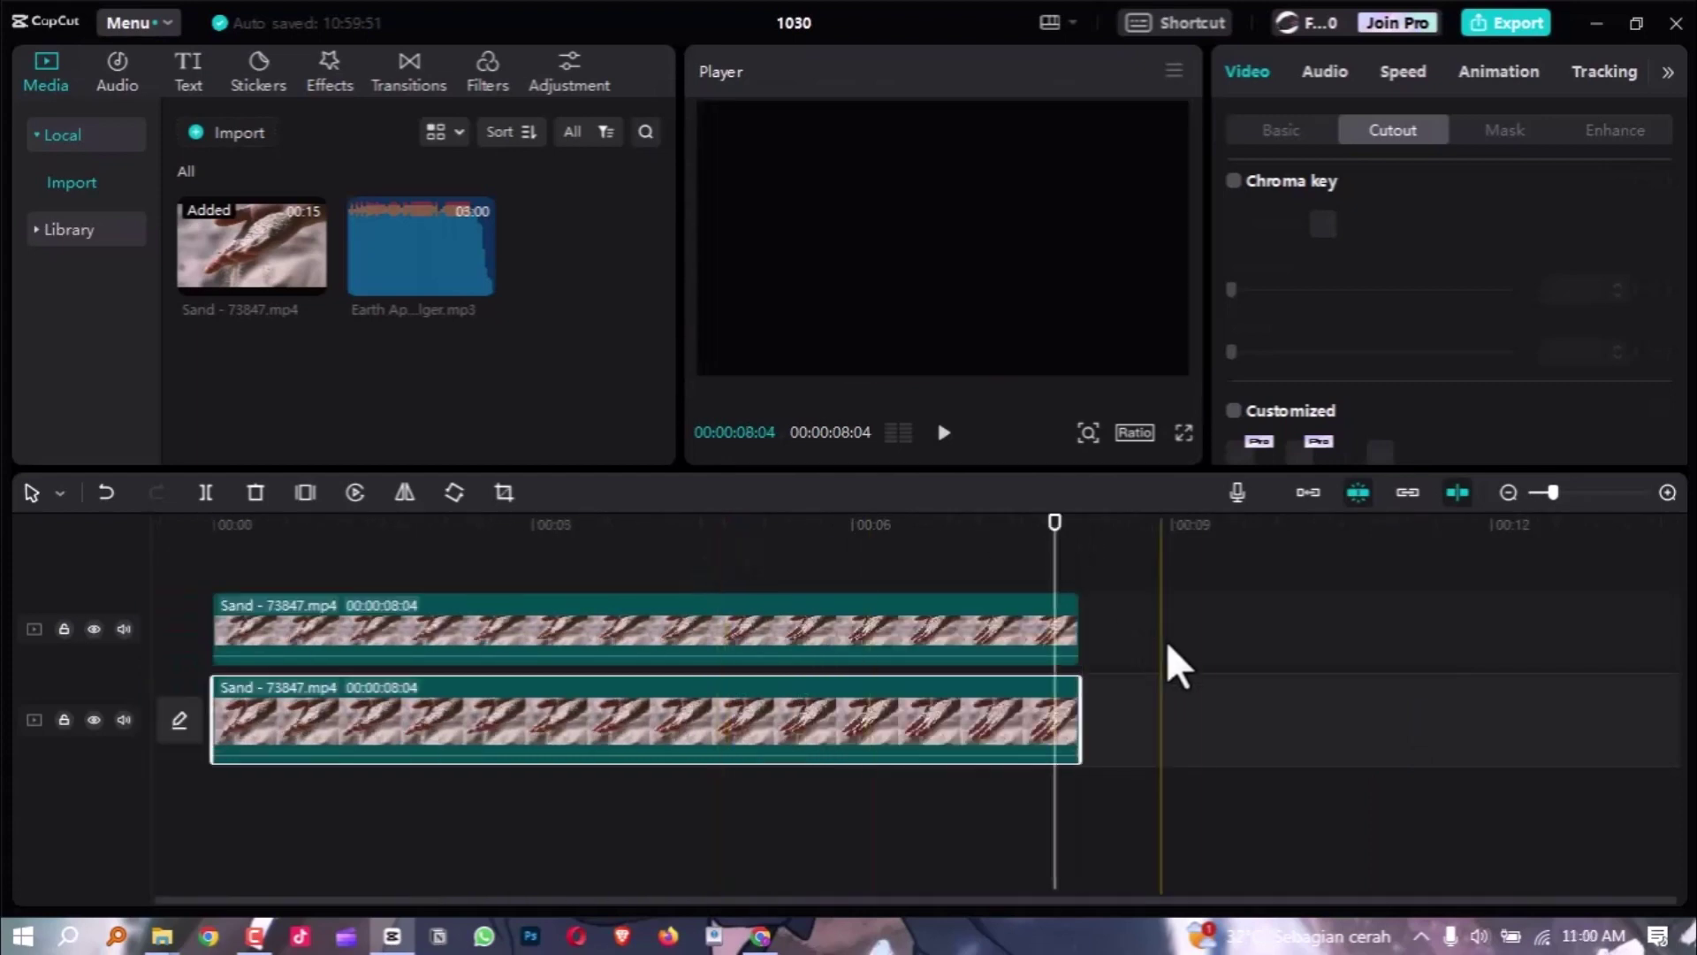
pyautogui.scroll(3, 1167, 663)
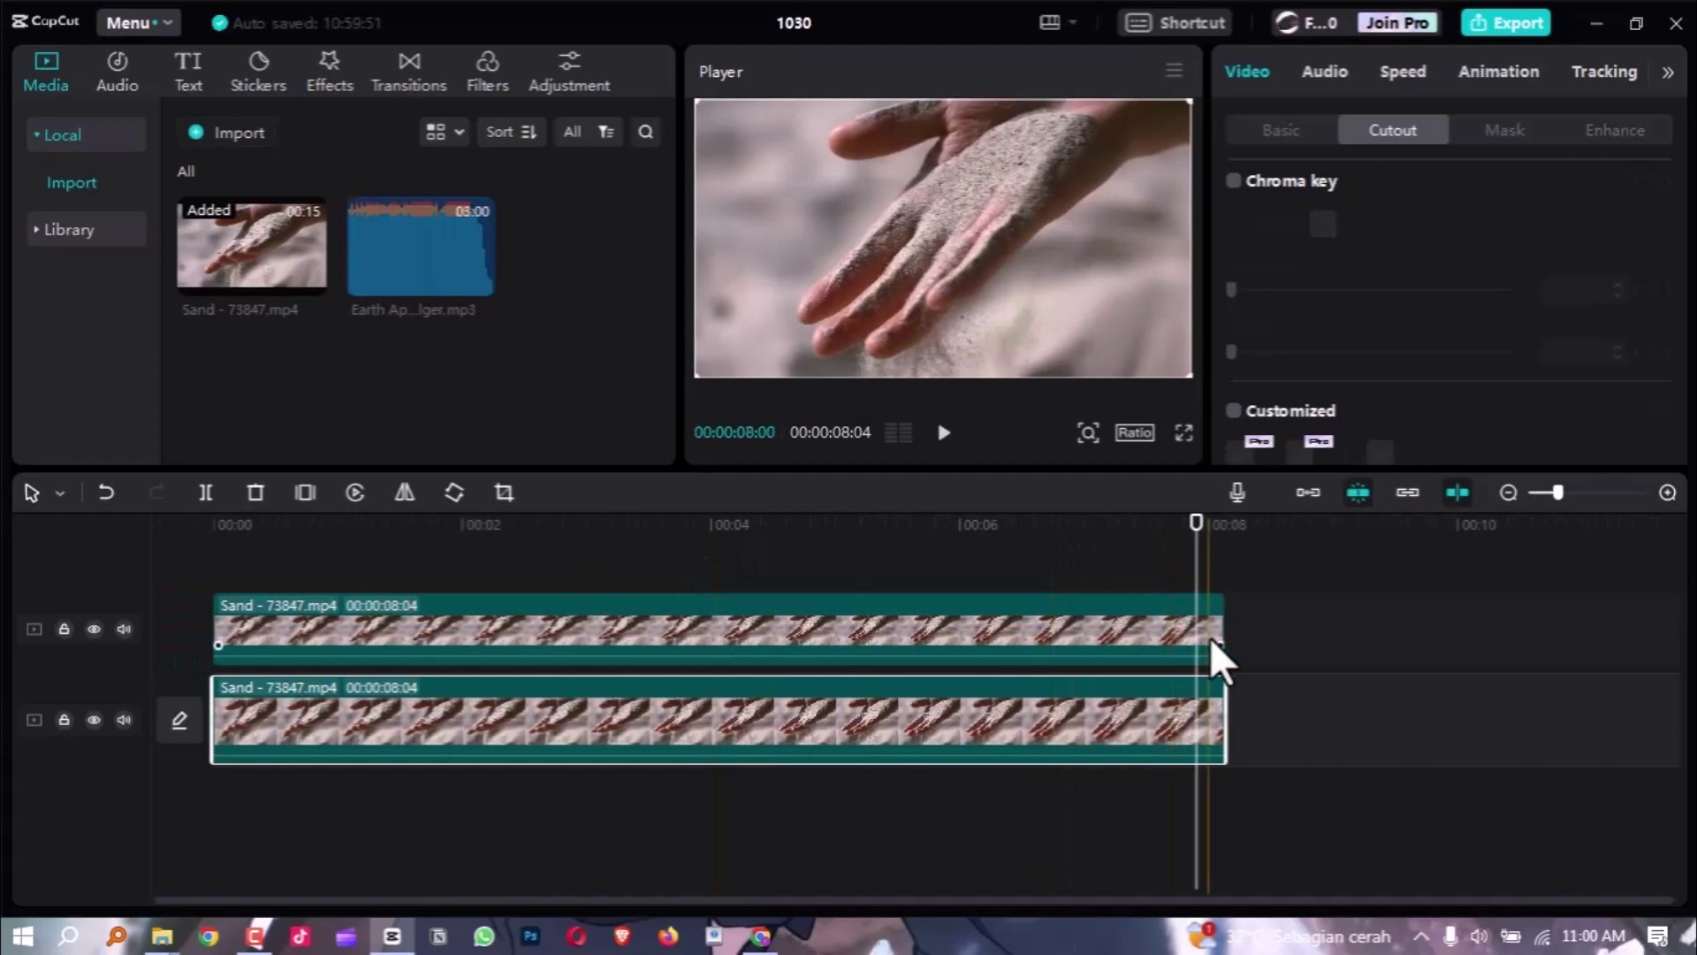
# Hide the lower video track and turn on Auto cutout for the upper Sand clip.
pyautogui.click(931, 577)
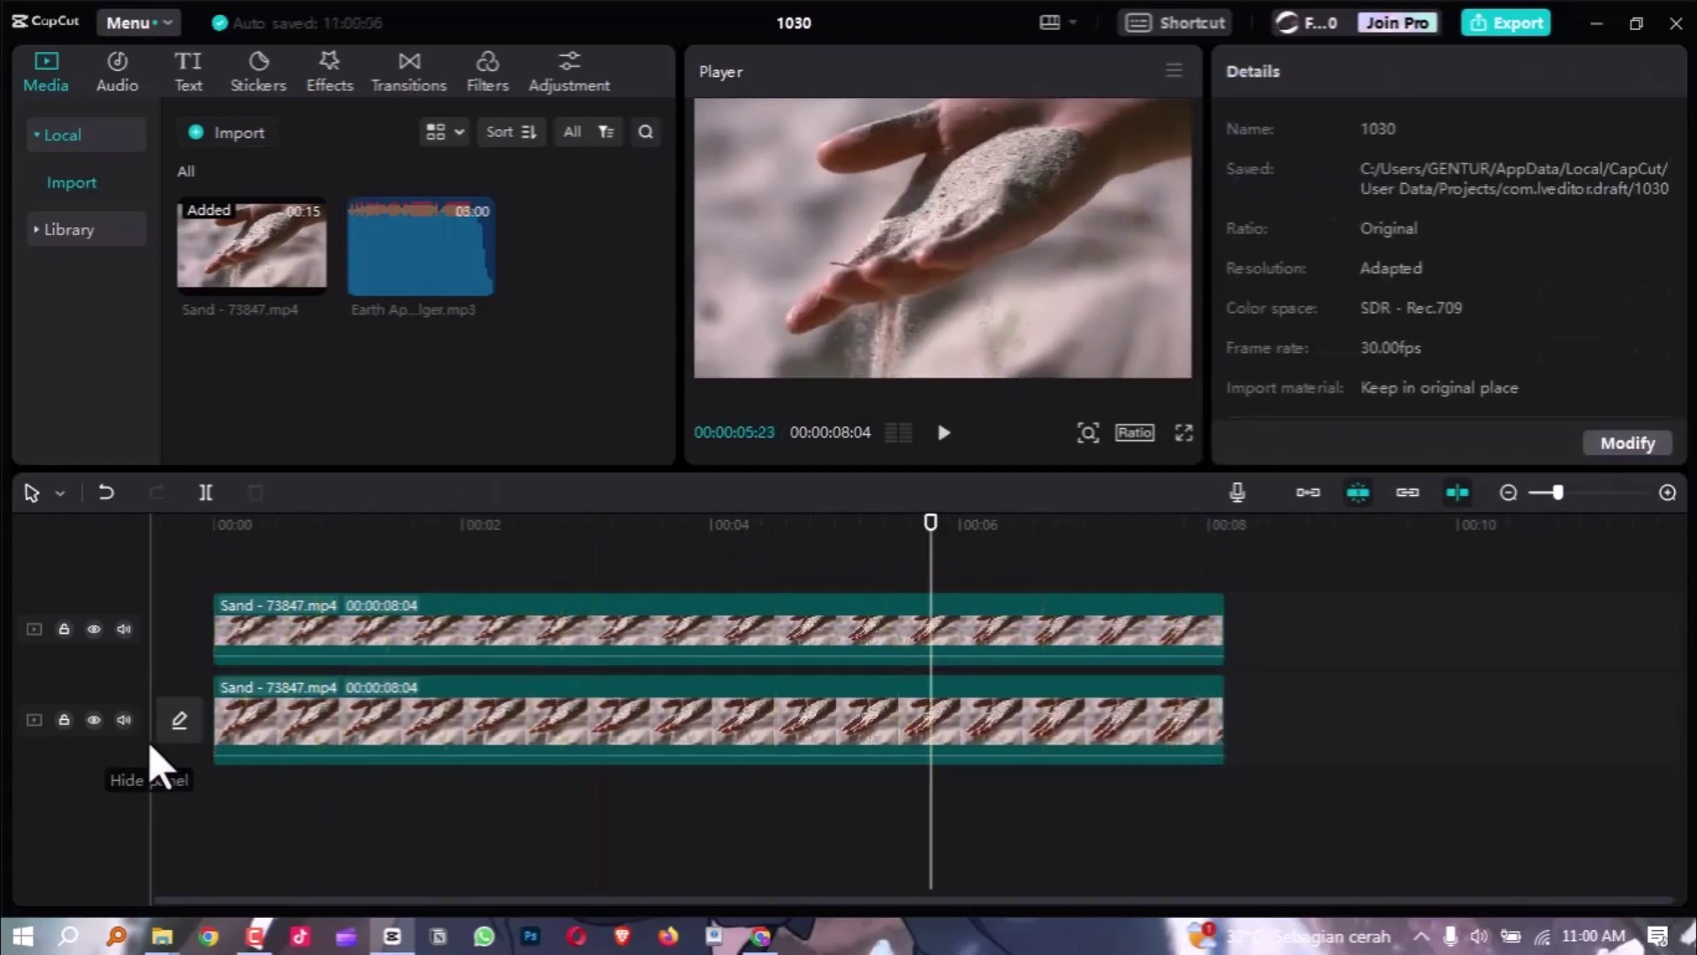
pyautogui.click(95, 721)
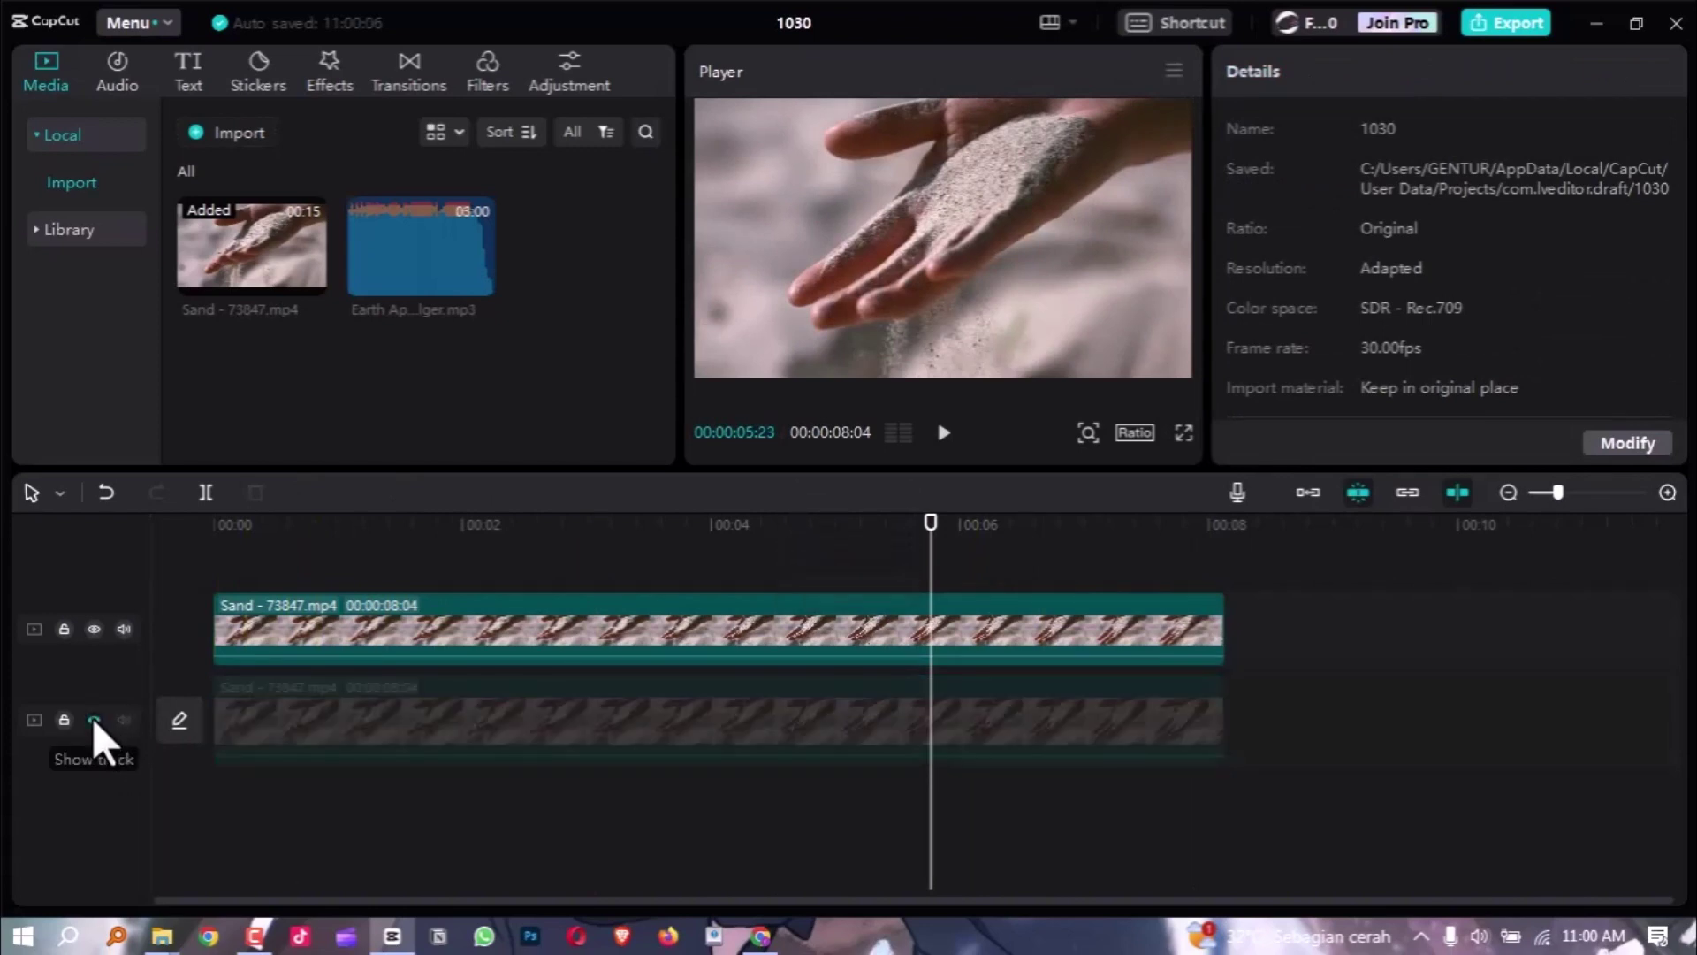
pyautogui.click(700, 629)
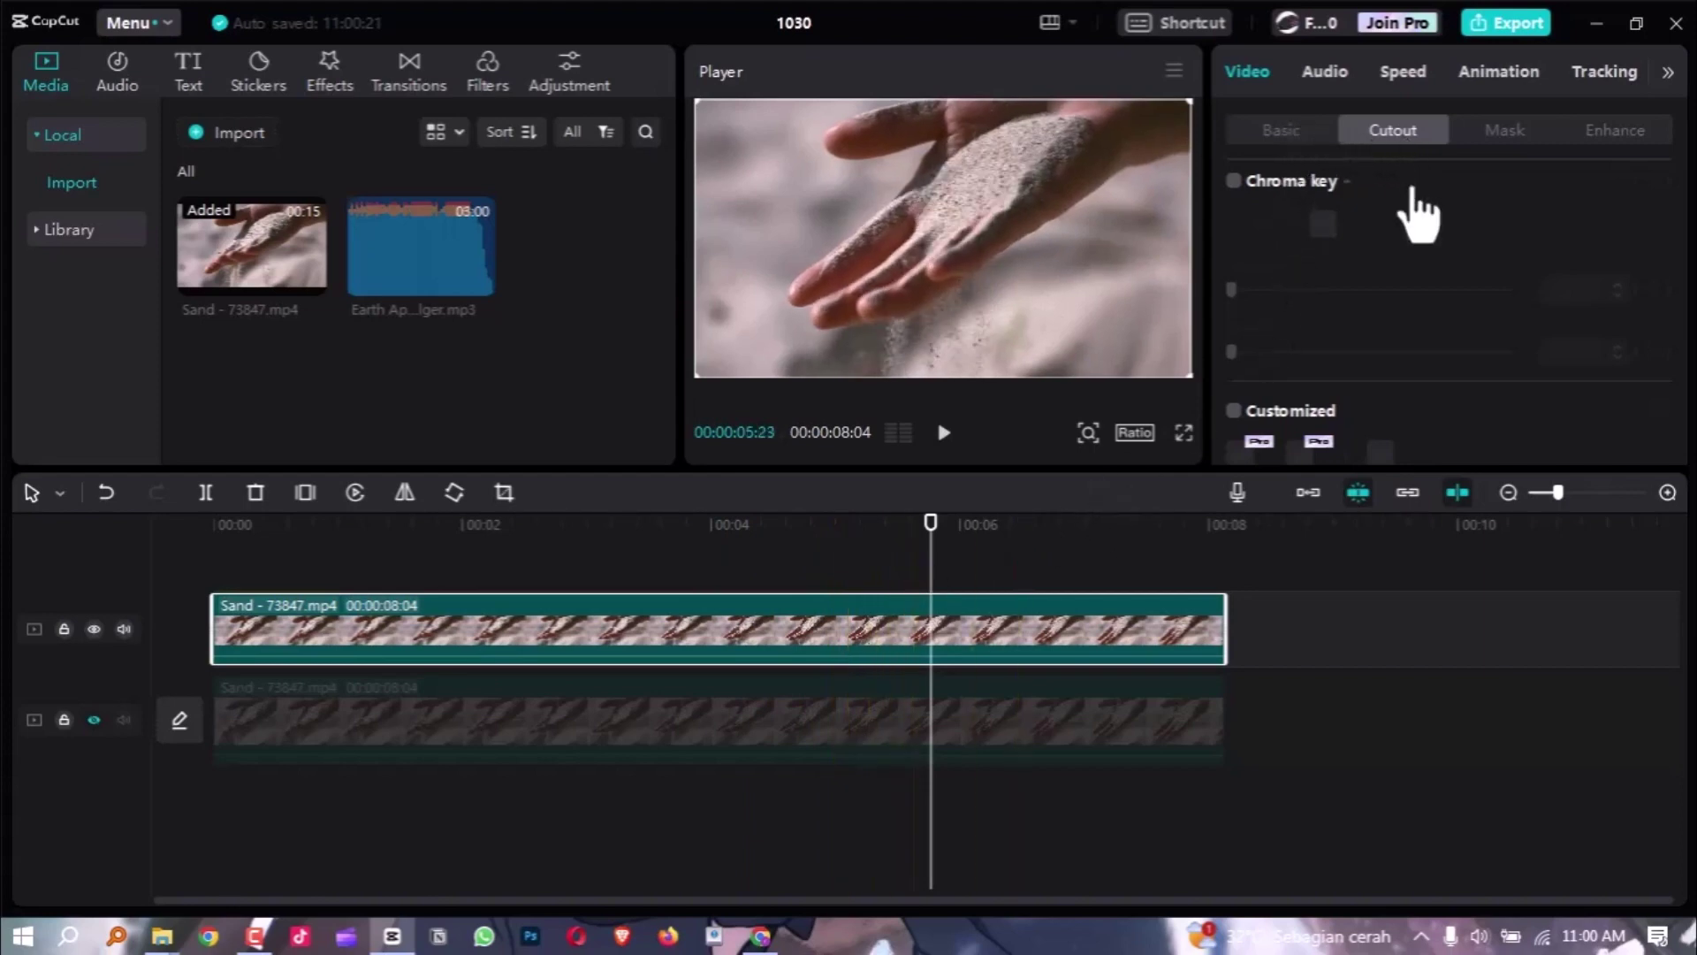
pyautogui.scroll(-3, 1415, 212)
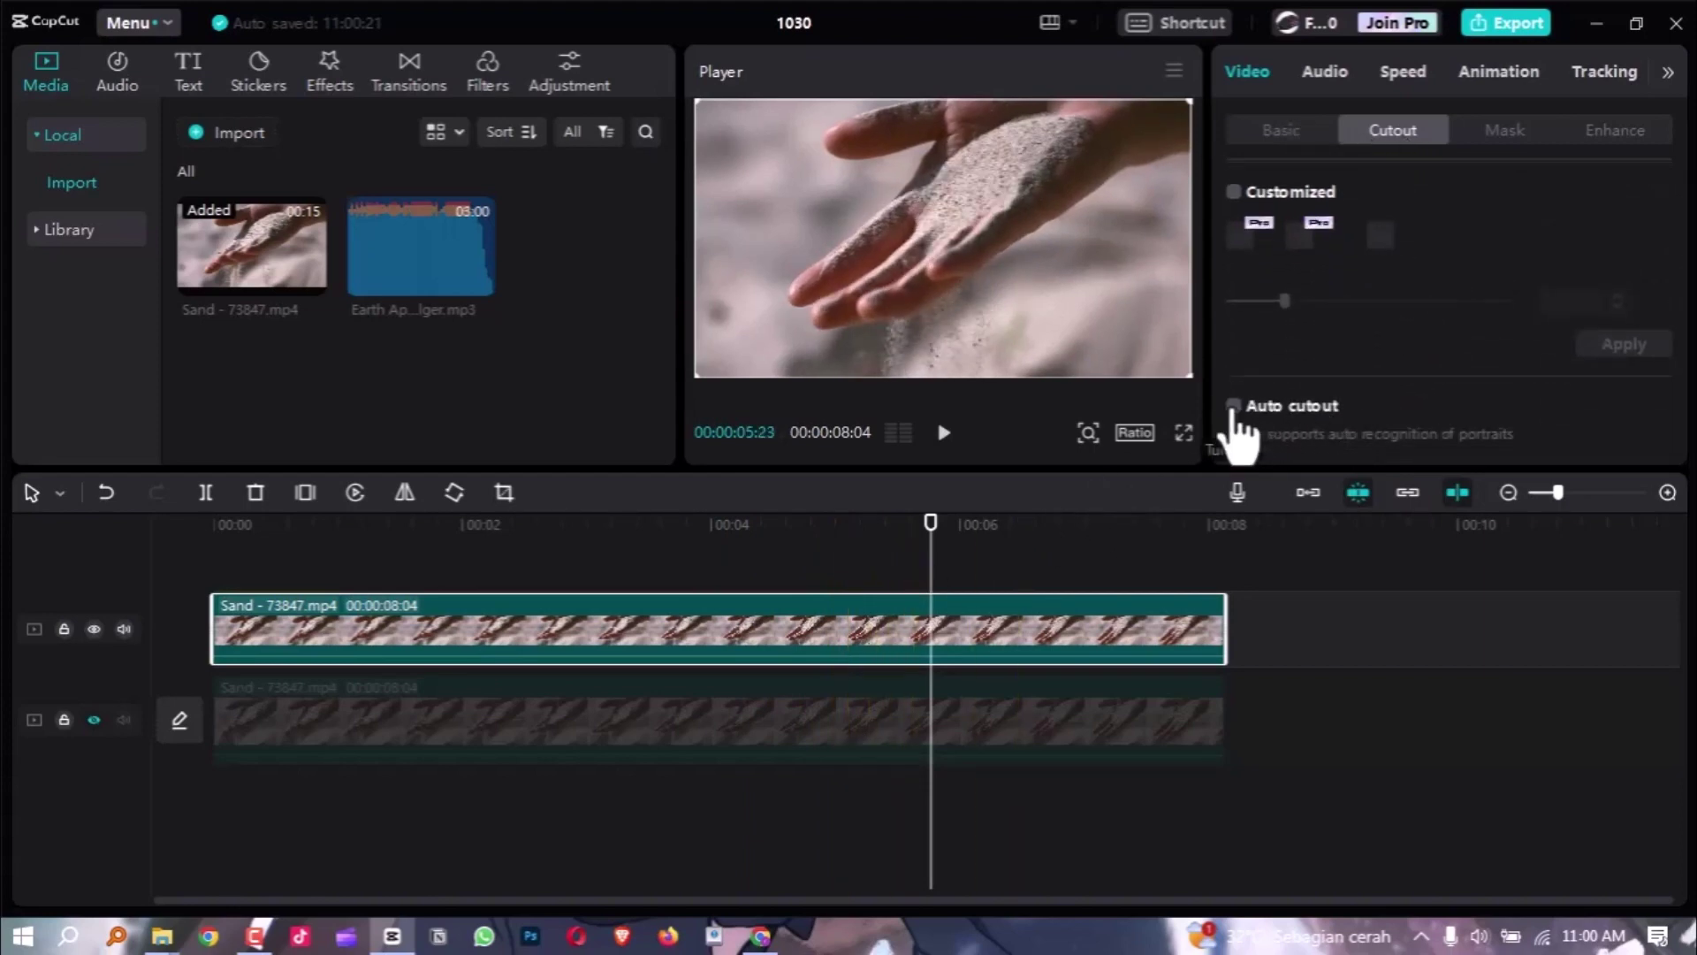
pyautogui.click(1233, 407)
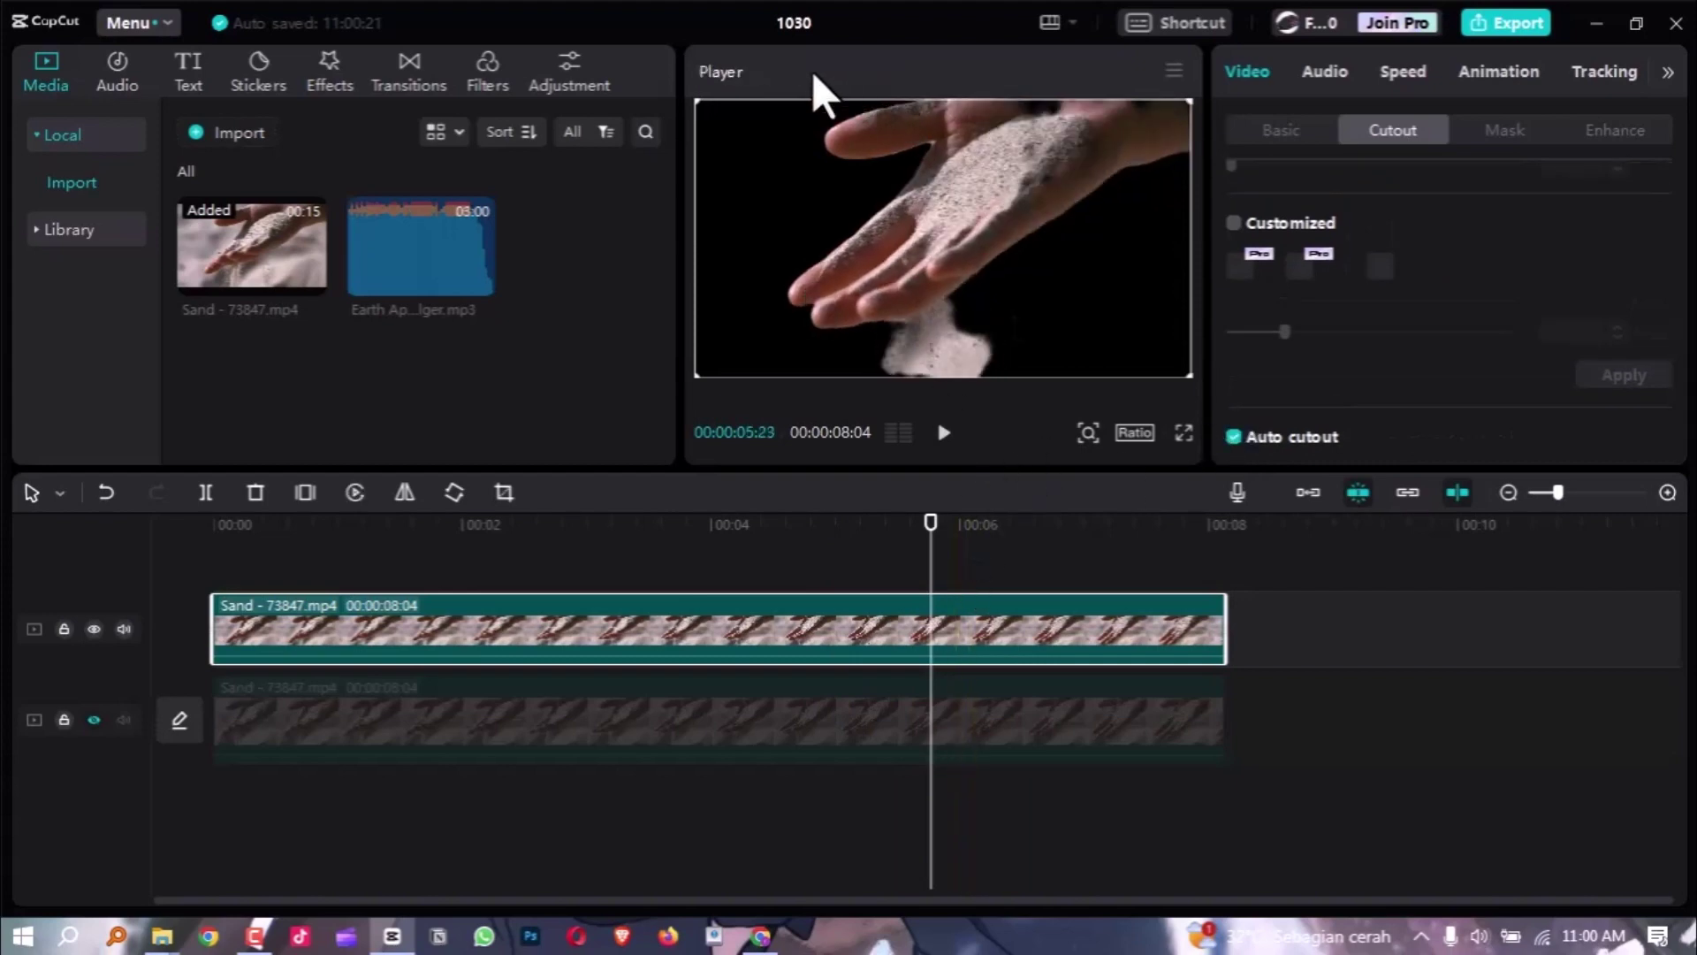
# Trim both Sand clips to 00:00:04:01, making the lower video track visible again.
pyautogui.moveTo(842, 520); pyautogui.dragTo(586, 549)
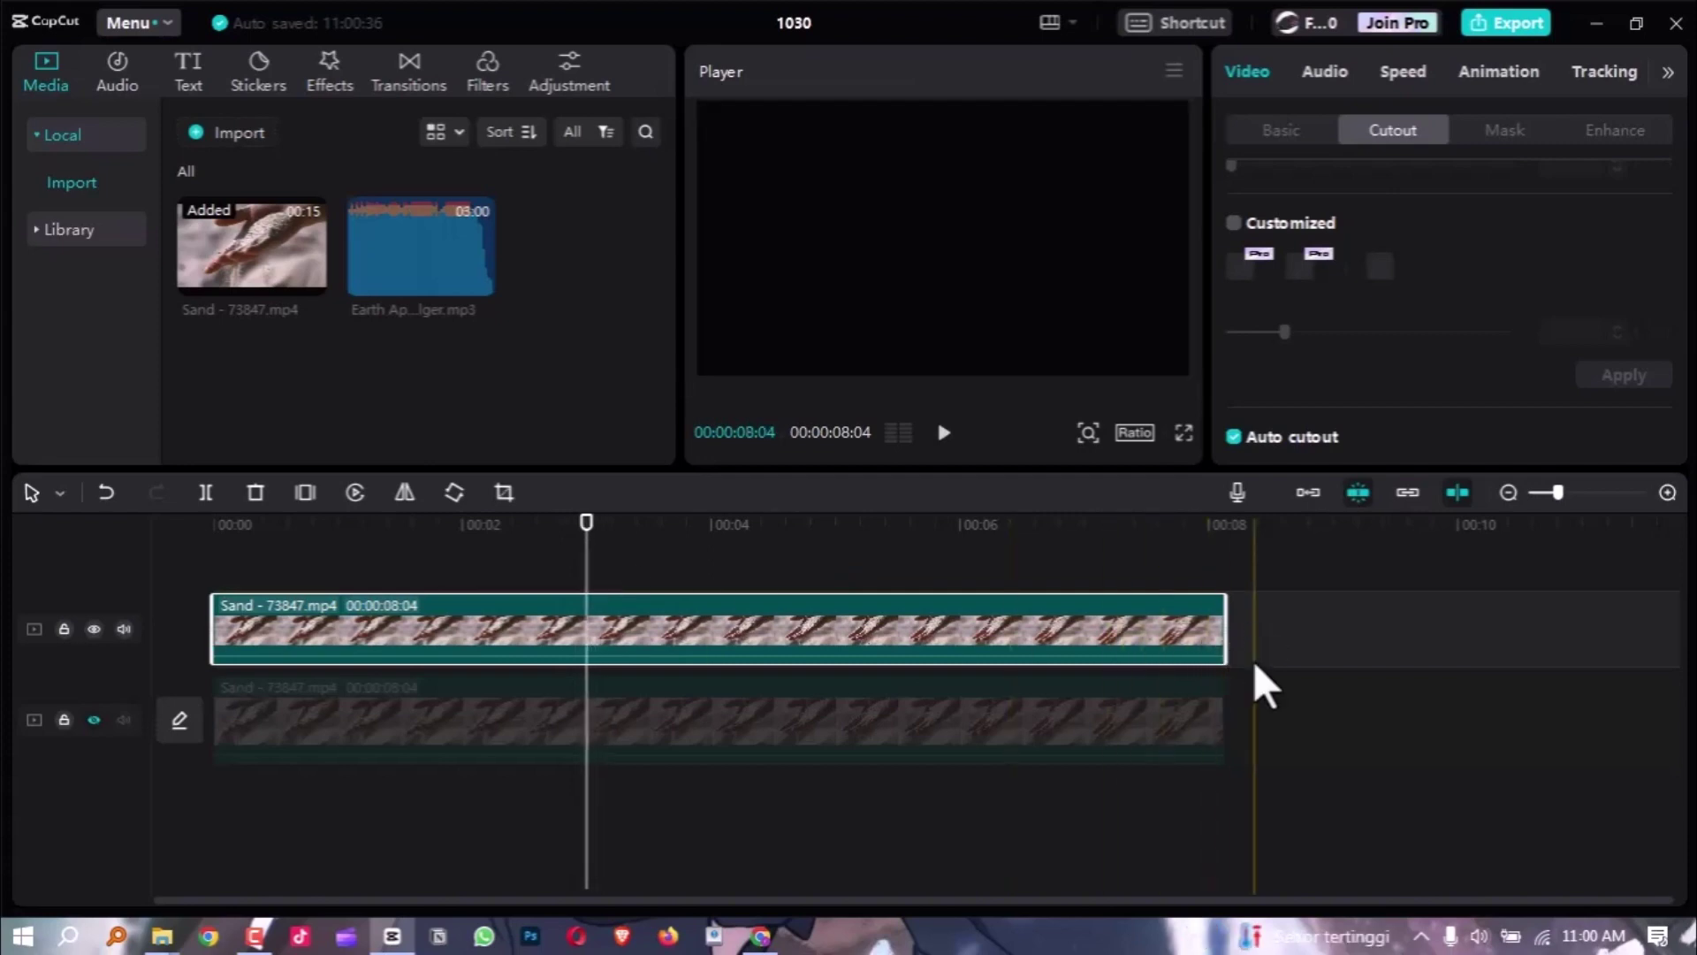
pyautogui.moveTo(1225, 623); pyautogui.dragTo(716, 594)
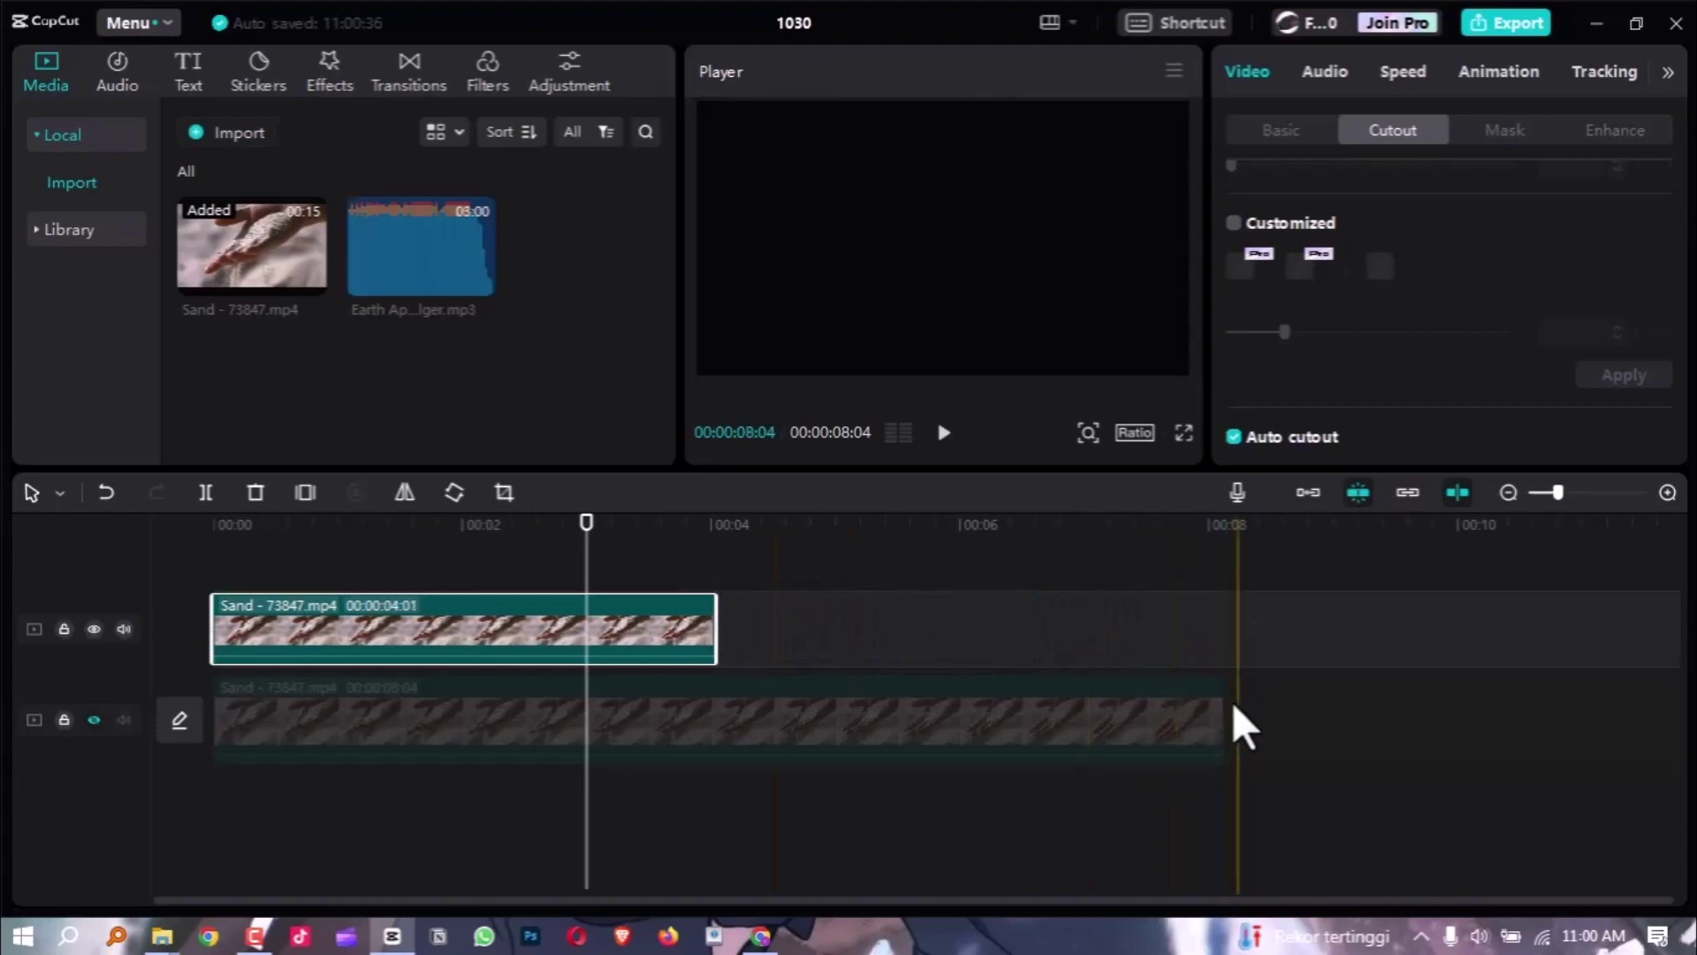
pyautogui.click(88, 723)
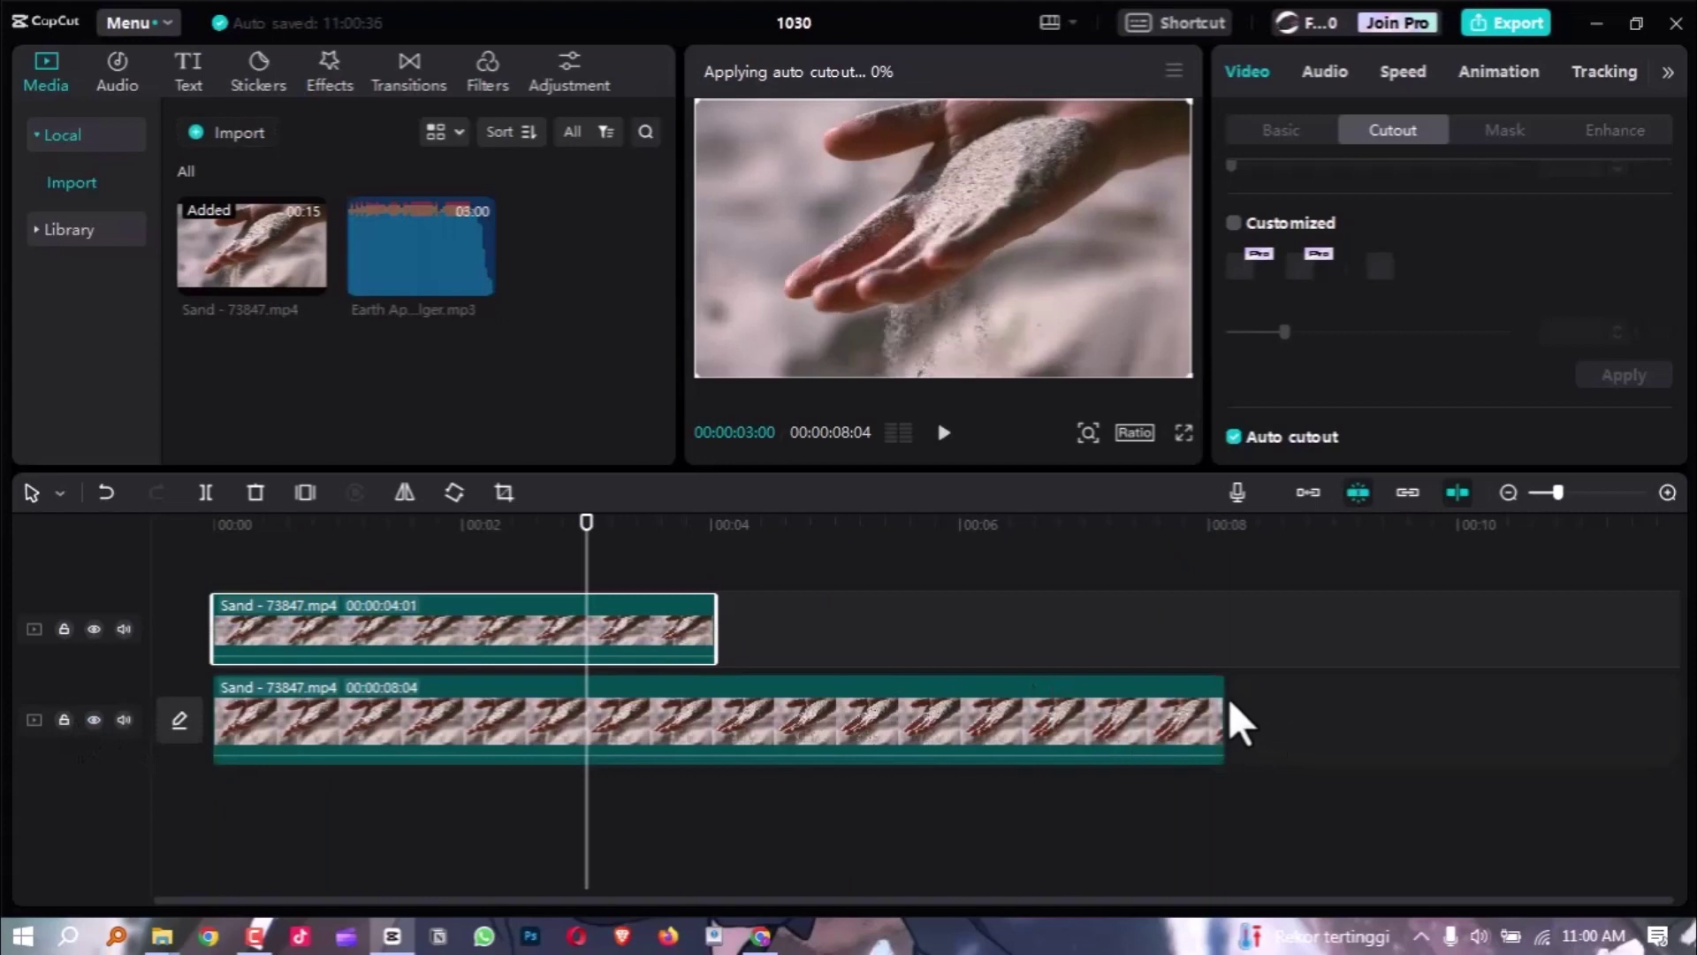
pyautogui.moveTo(1223, 703); pyautogui.dragTo(713, 686)
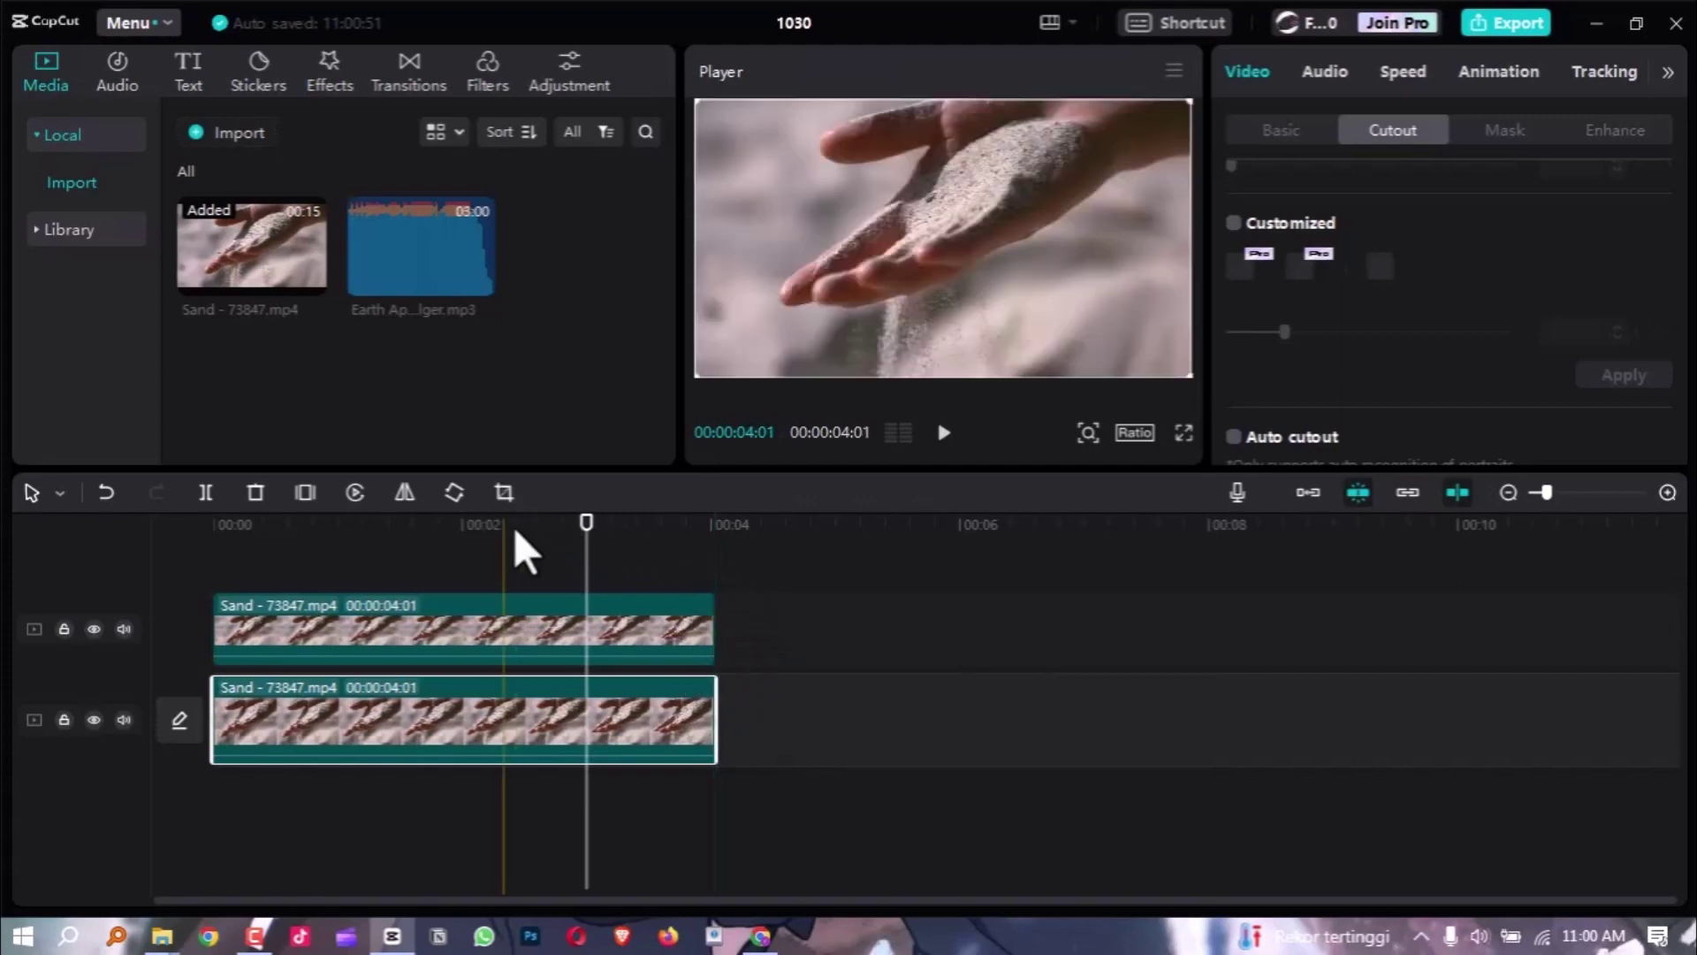
# Add a default text at the start of the timeline and extend it to the end of the Sand clips.
pyautogui.click(526, 528)
pyautogui.click(561, 525)
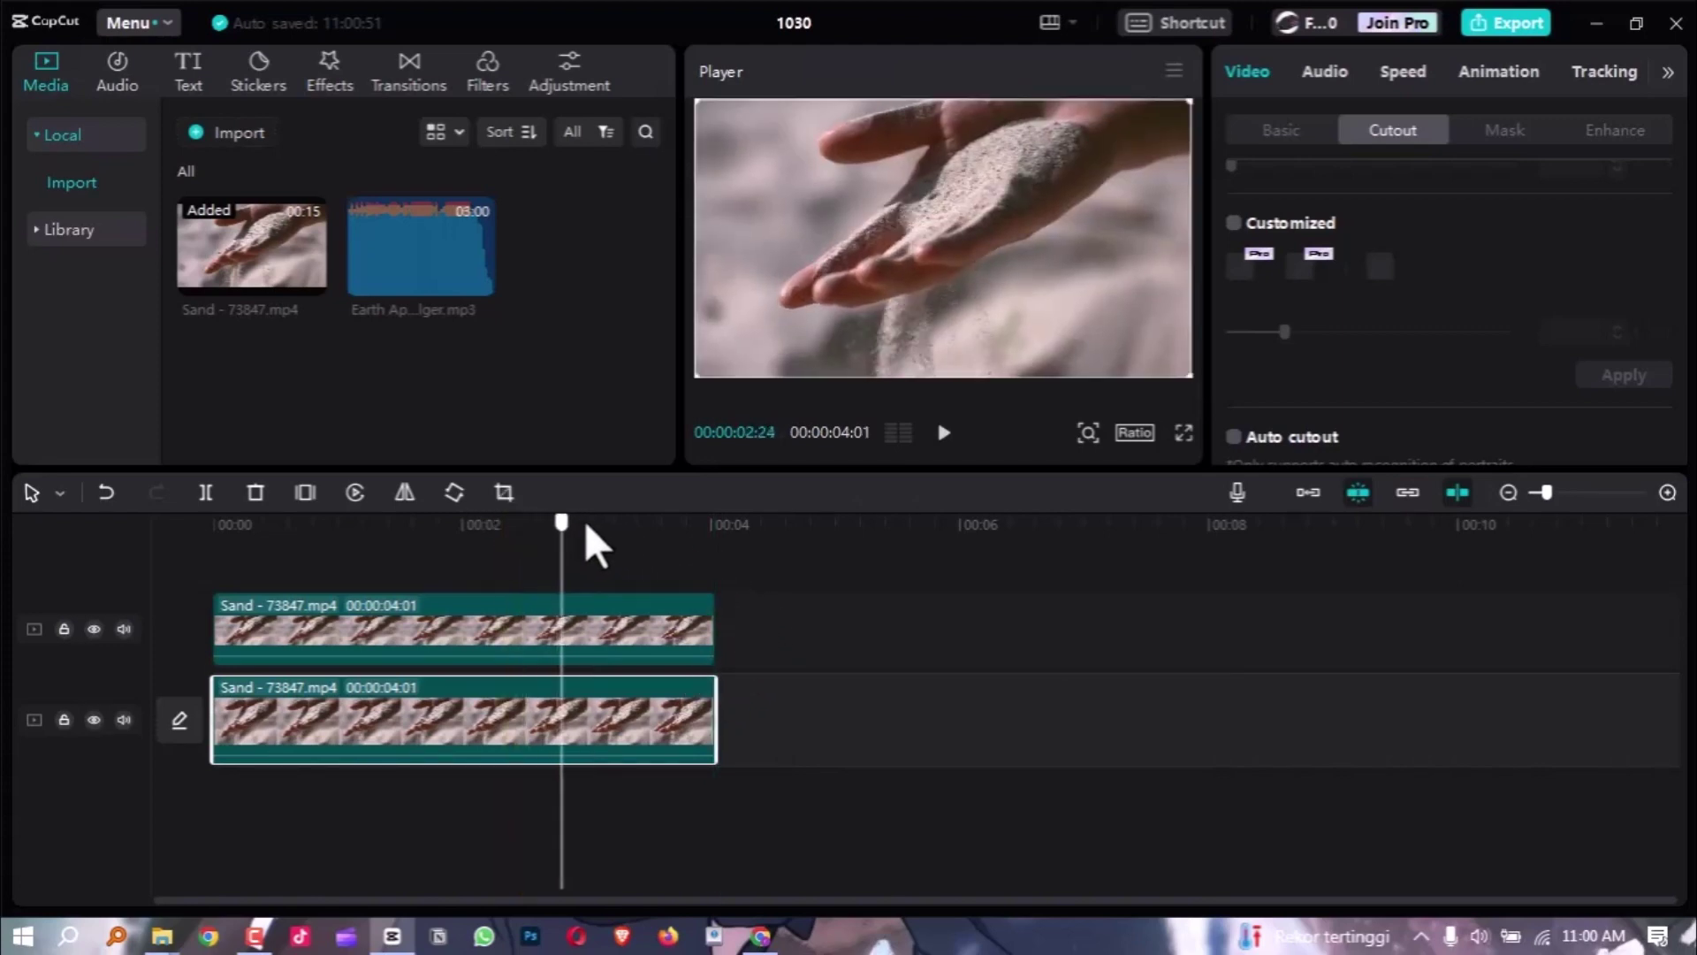
pyautogui.click(586, 524)
pyautogui.moveTo(566, 538); pyautogui.dragTo(214, 558)
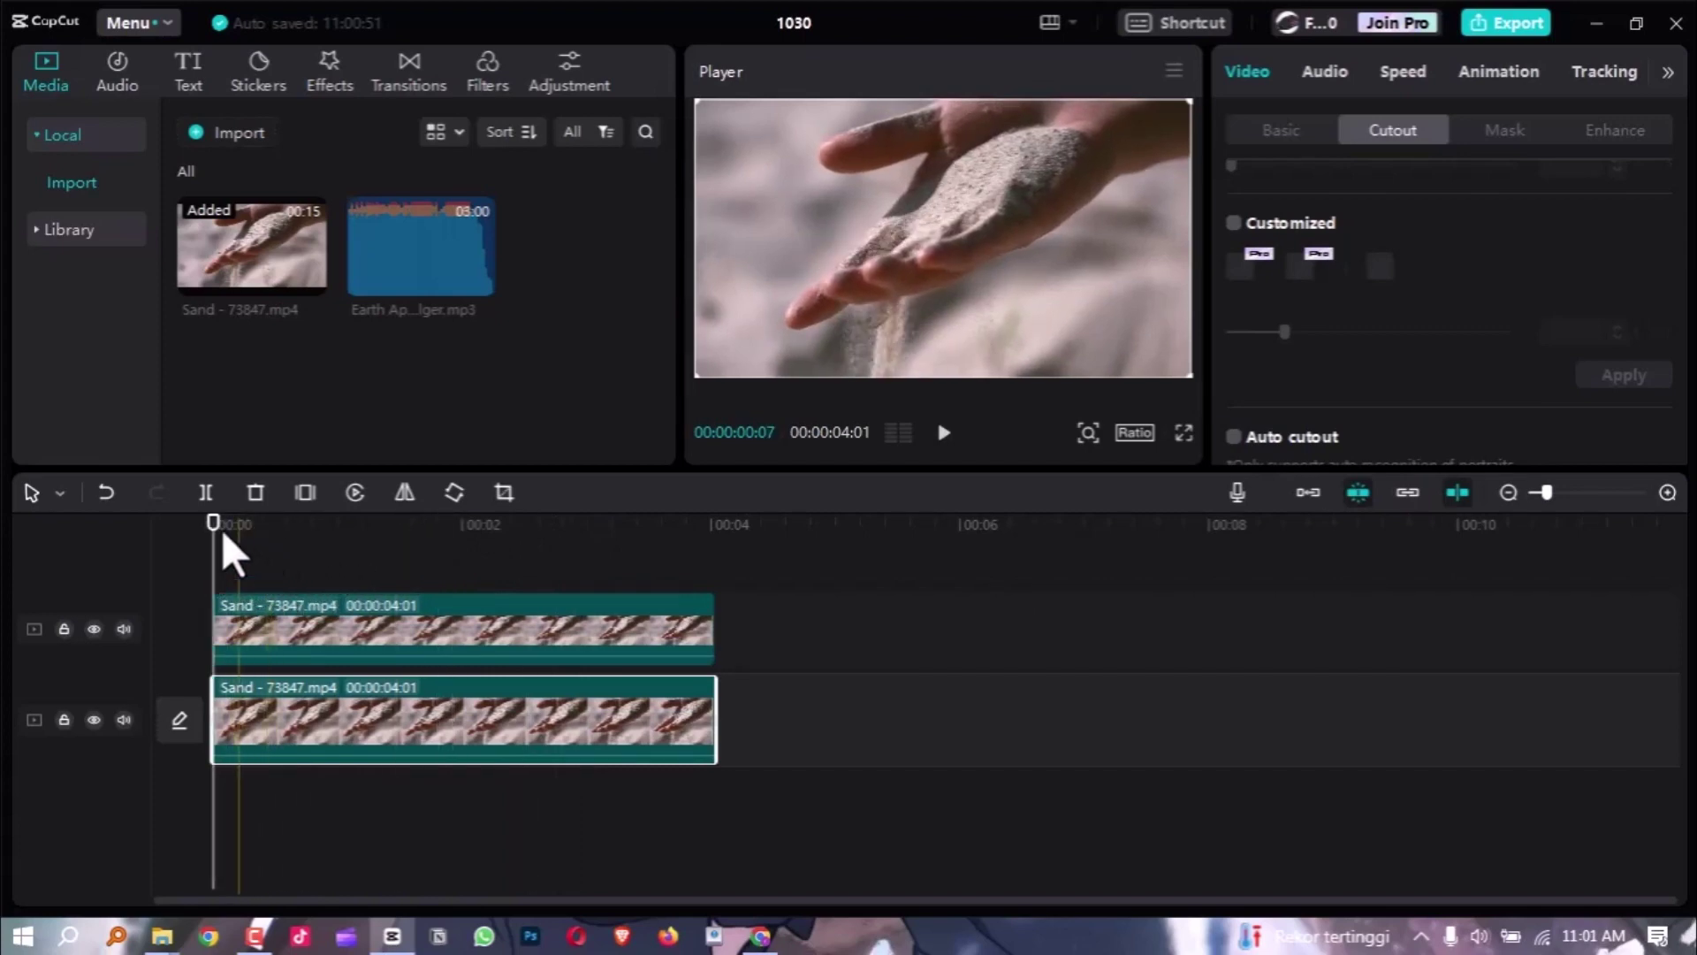
pyautogui.click(198, 70)
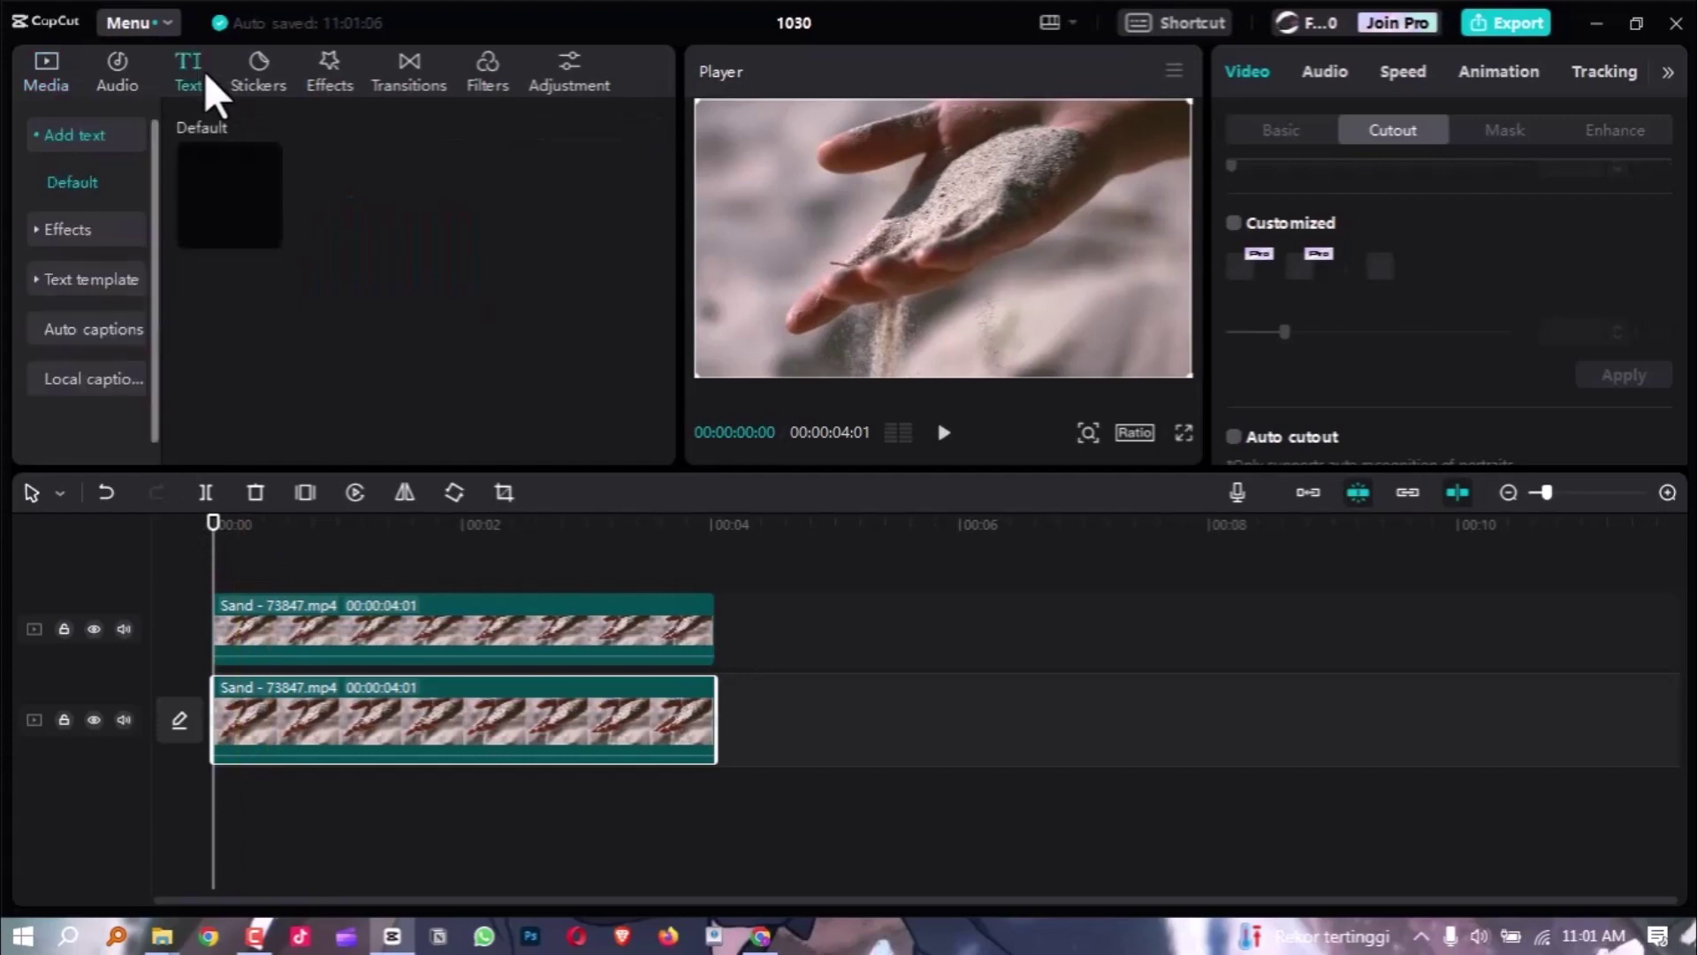
pyautogui.click(269, 235)
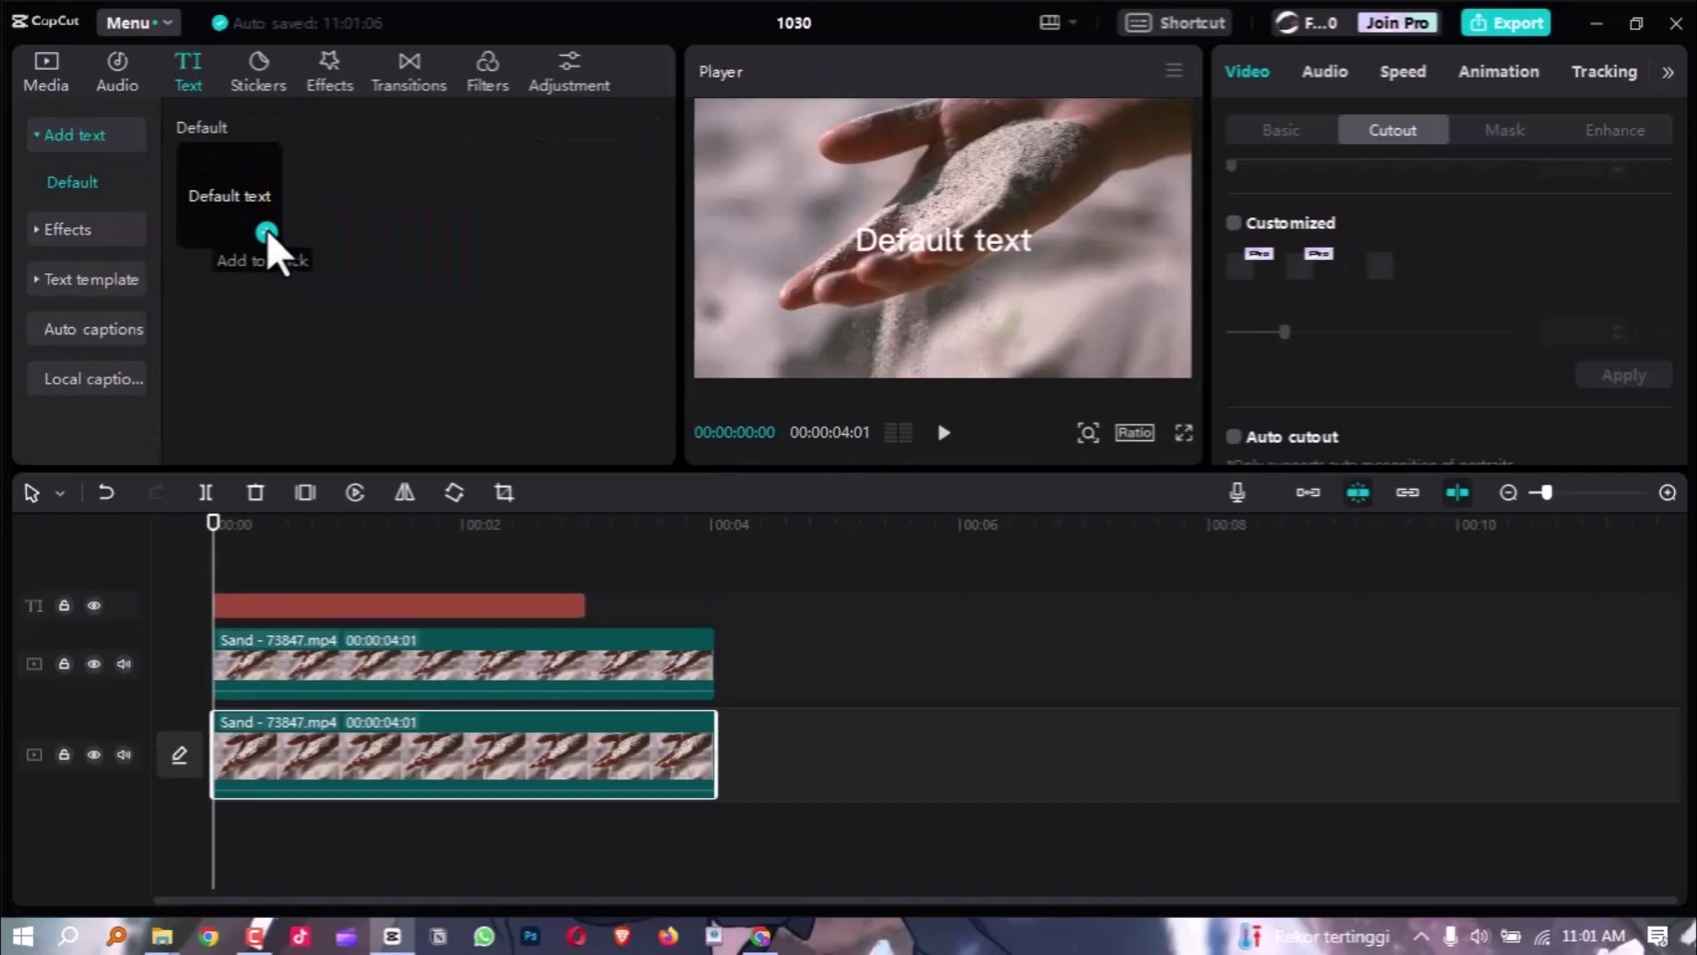
pyautogui.moveTo(587, 601); pyautogui.dragTo(715, 598)
pyautogui.click(576, 529)
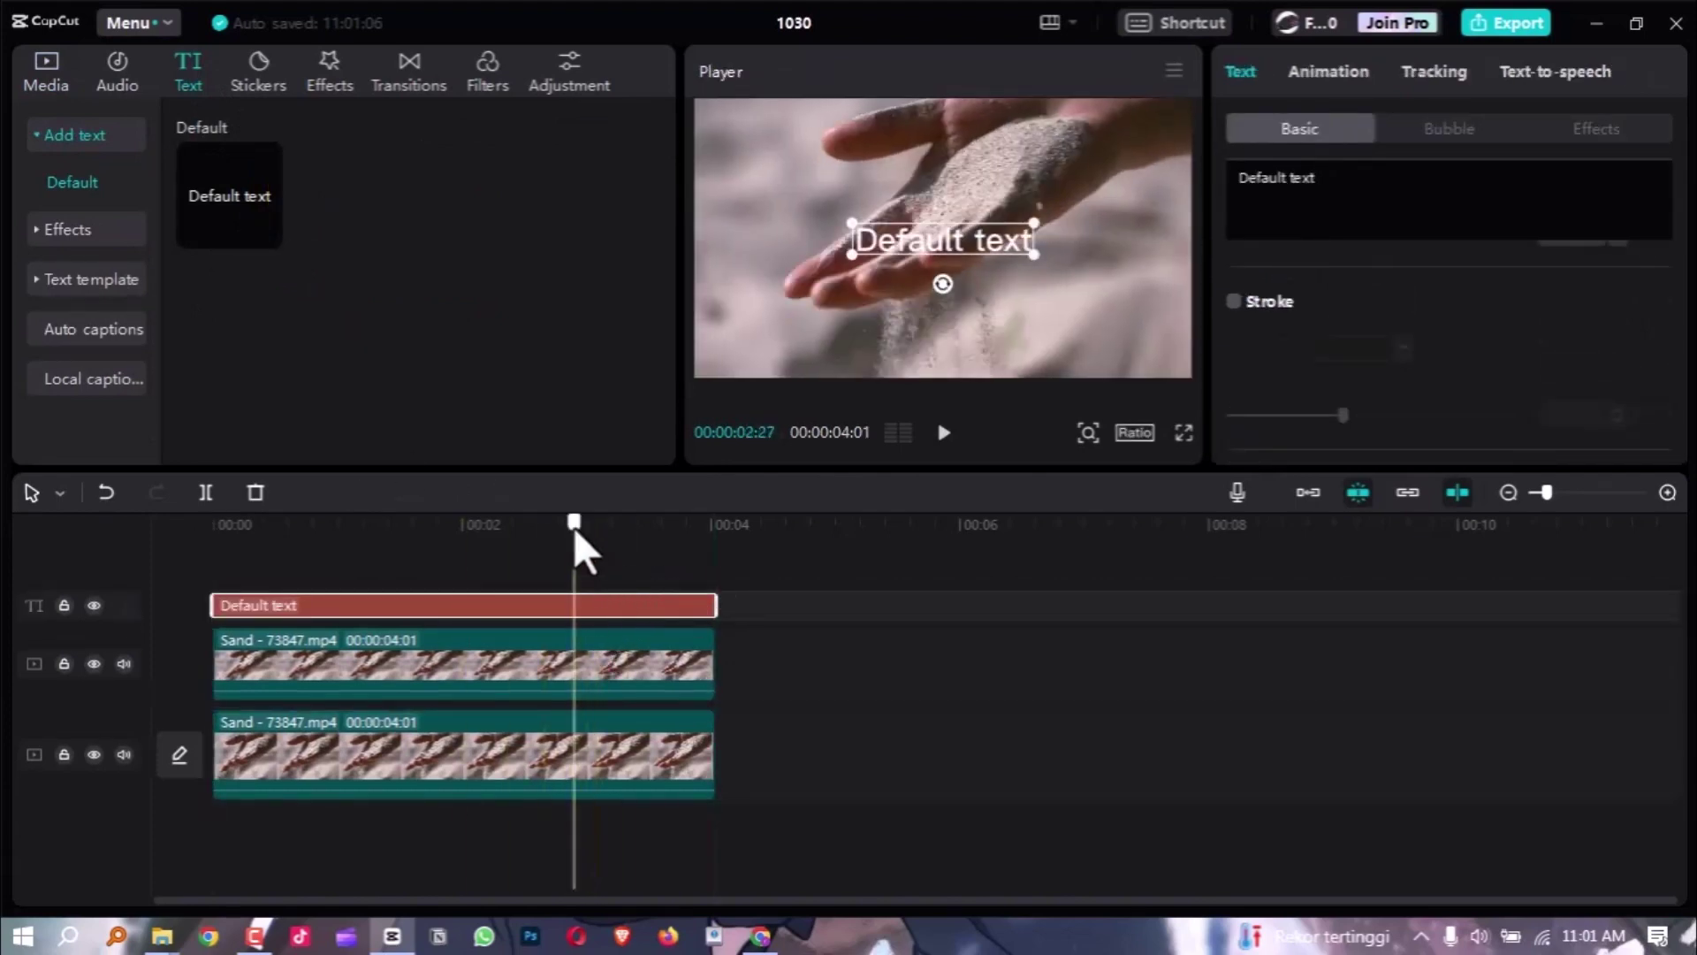
pyautogui.click(598, 587)
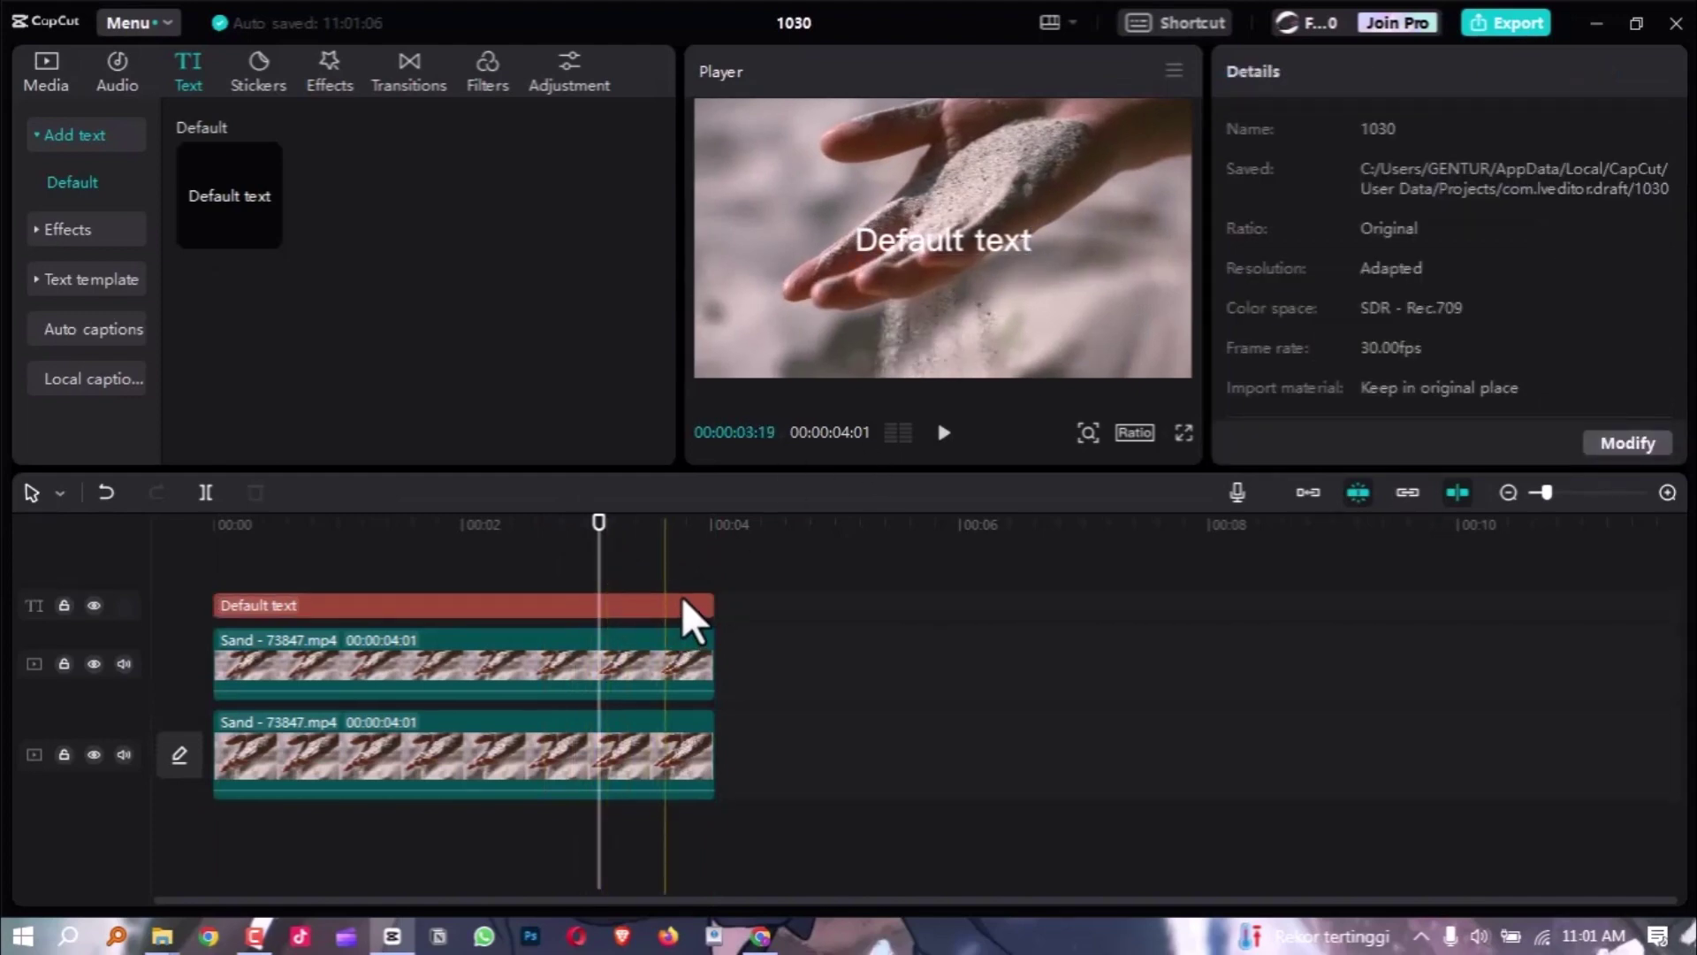
# Replace the default text's wording with "POWEREDITOR".
pyautogui.click(602, 608)
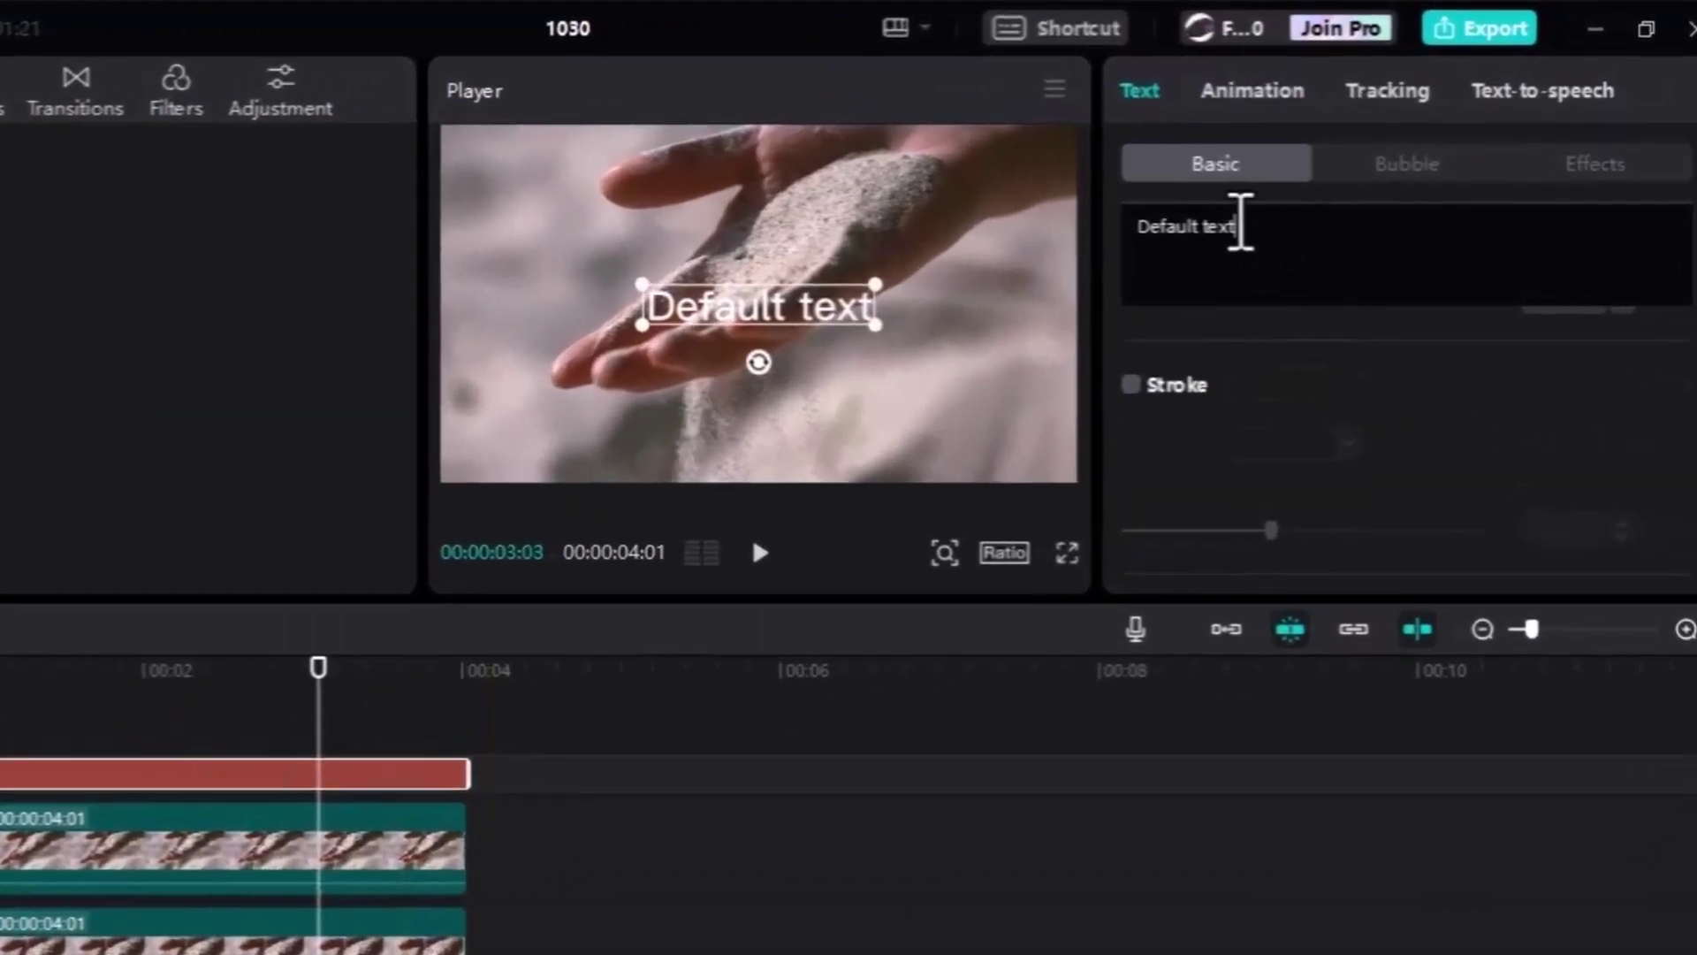
pyautogui.moveTo(1317, 178); pyautogui.dragTo(1224, 161)
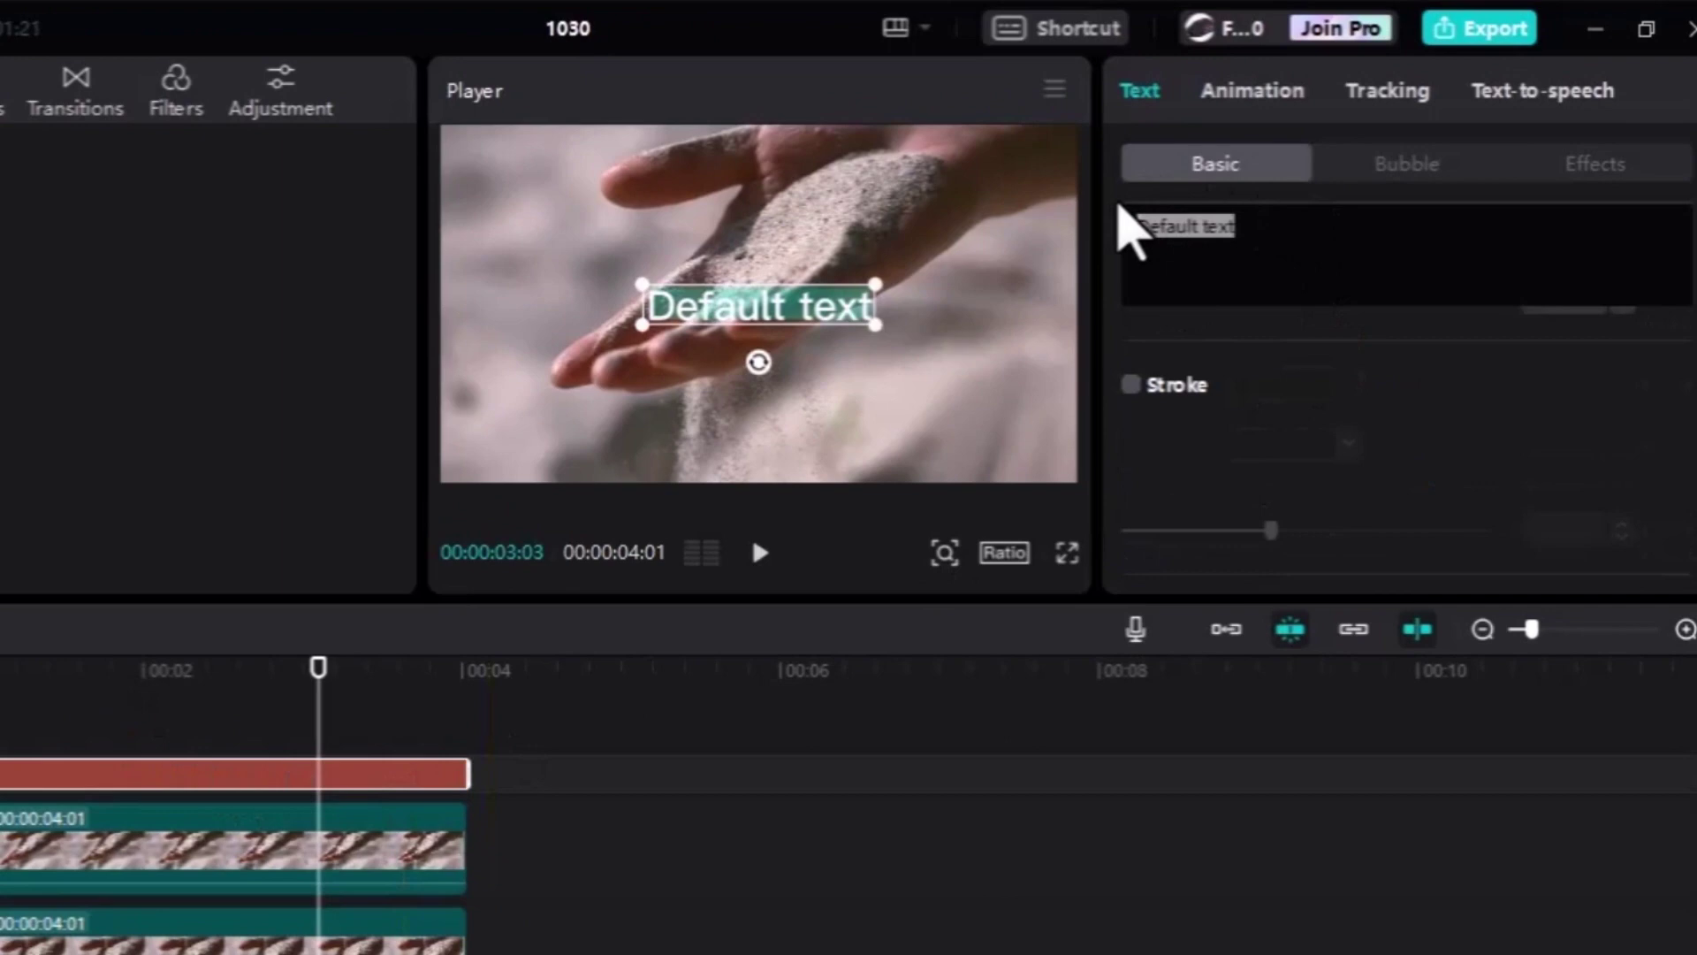
pyautogui.press('BackSpace')
pyautogui.write('po')
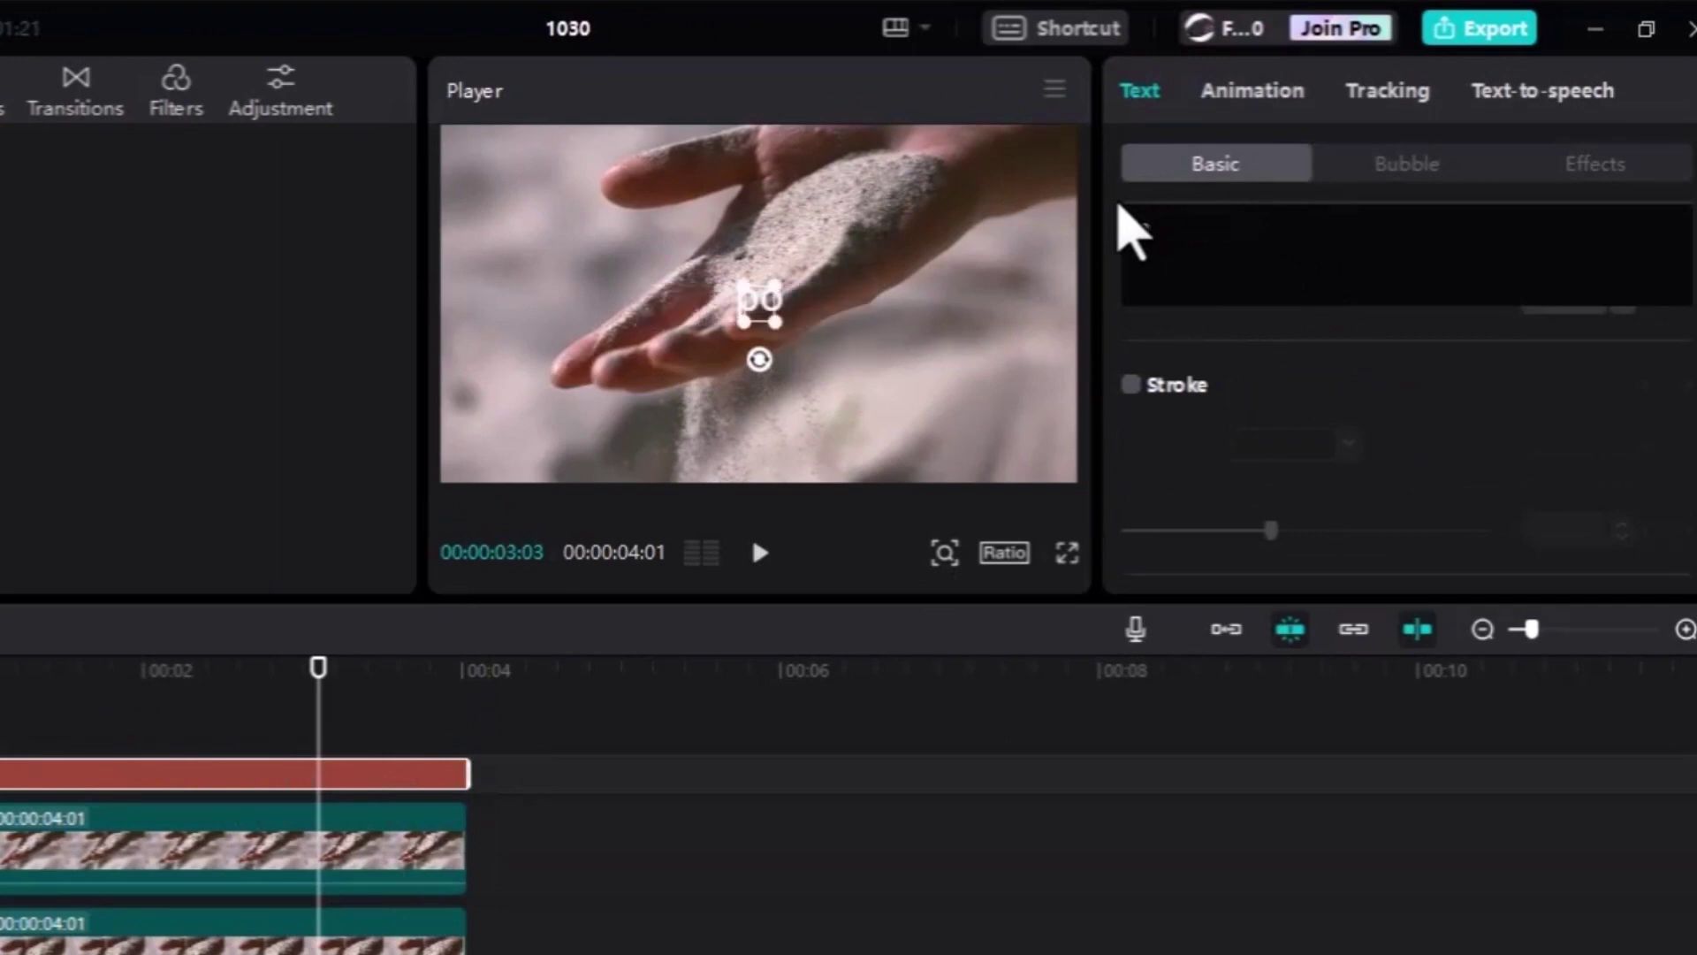
pyautogui.write('wer')
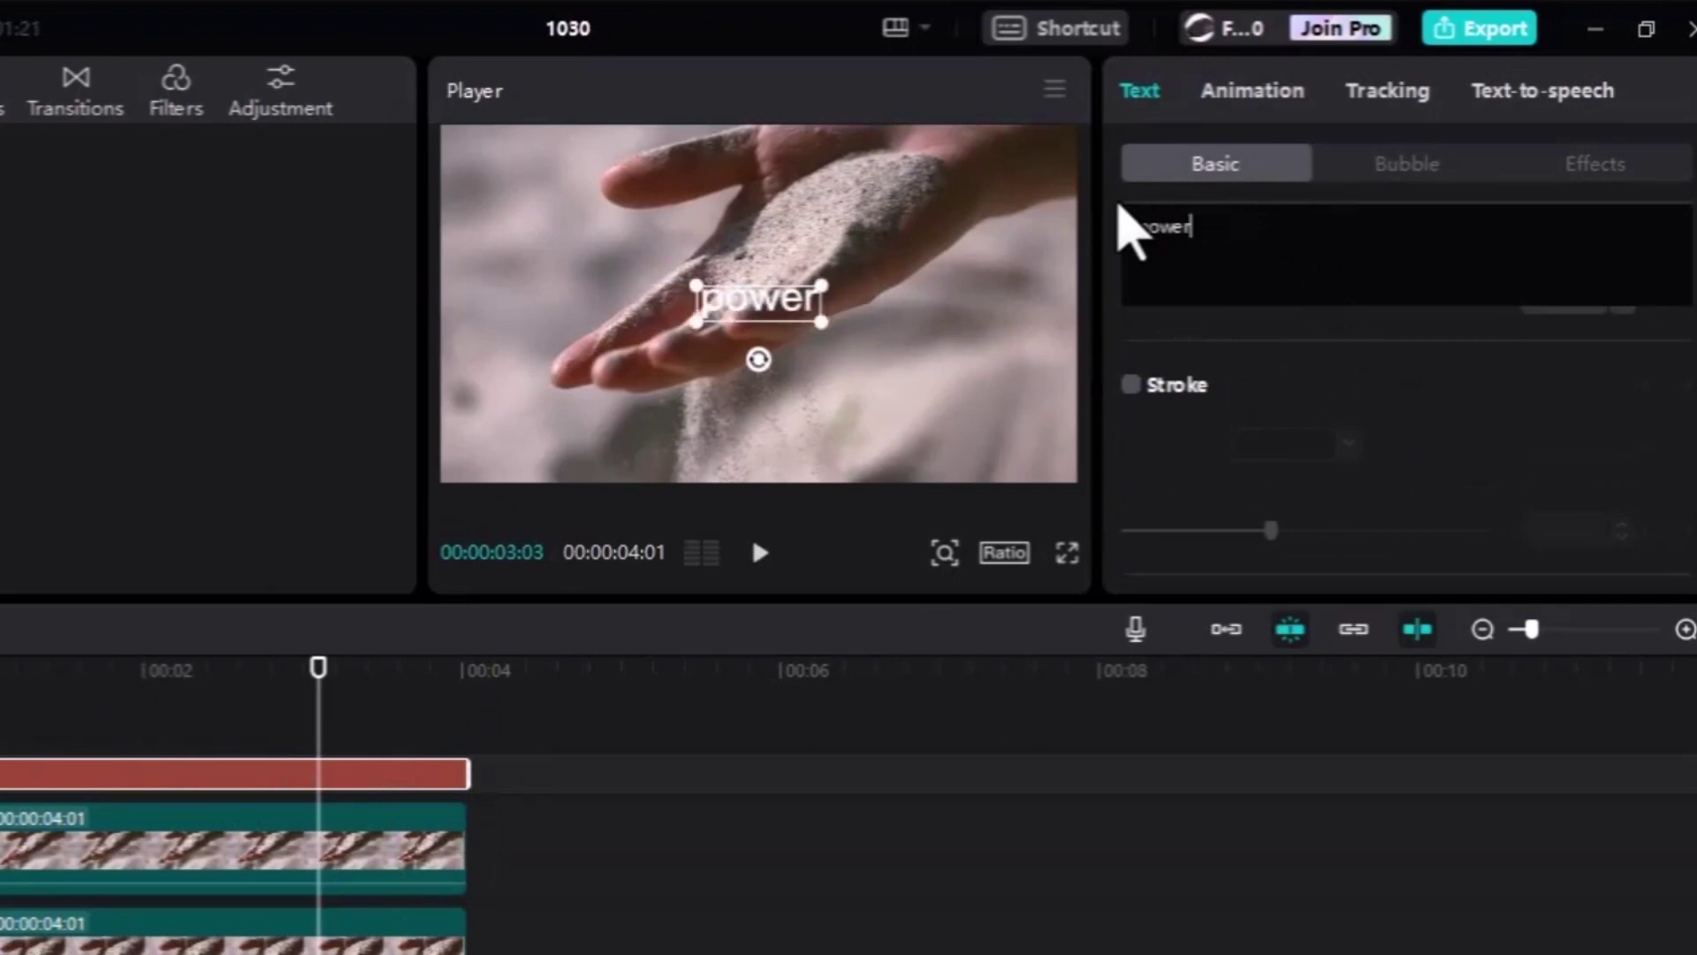
pyautogui.press('BackSpace')
pyautogui.press('BackSpace')
pyautogui.press('BackSpace')
pyautogui.press('BackSpace')
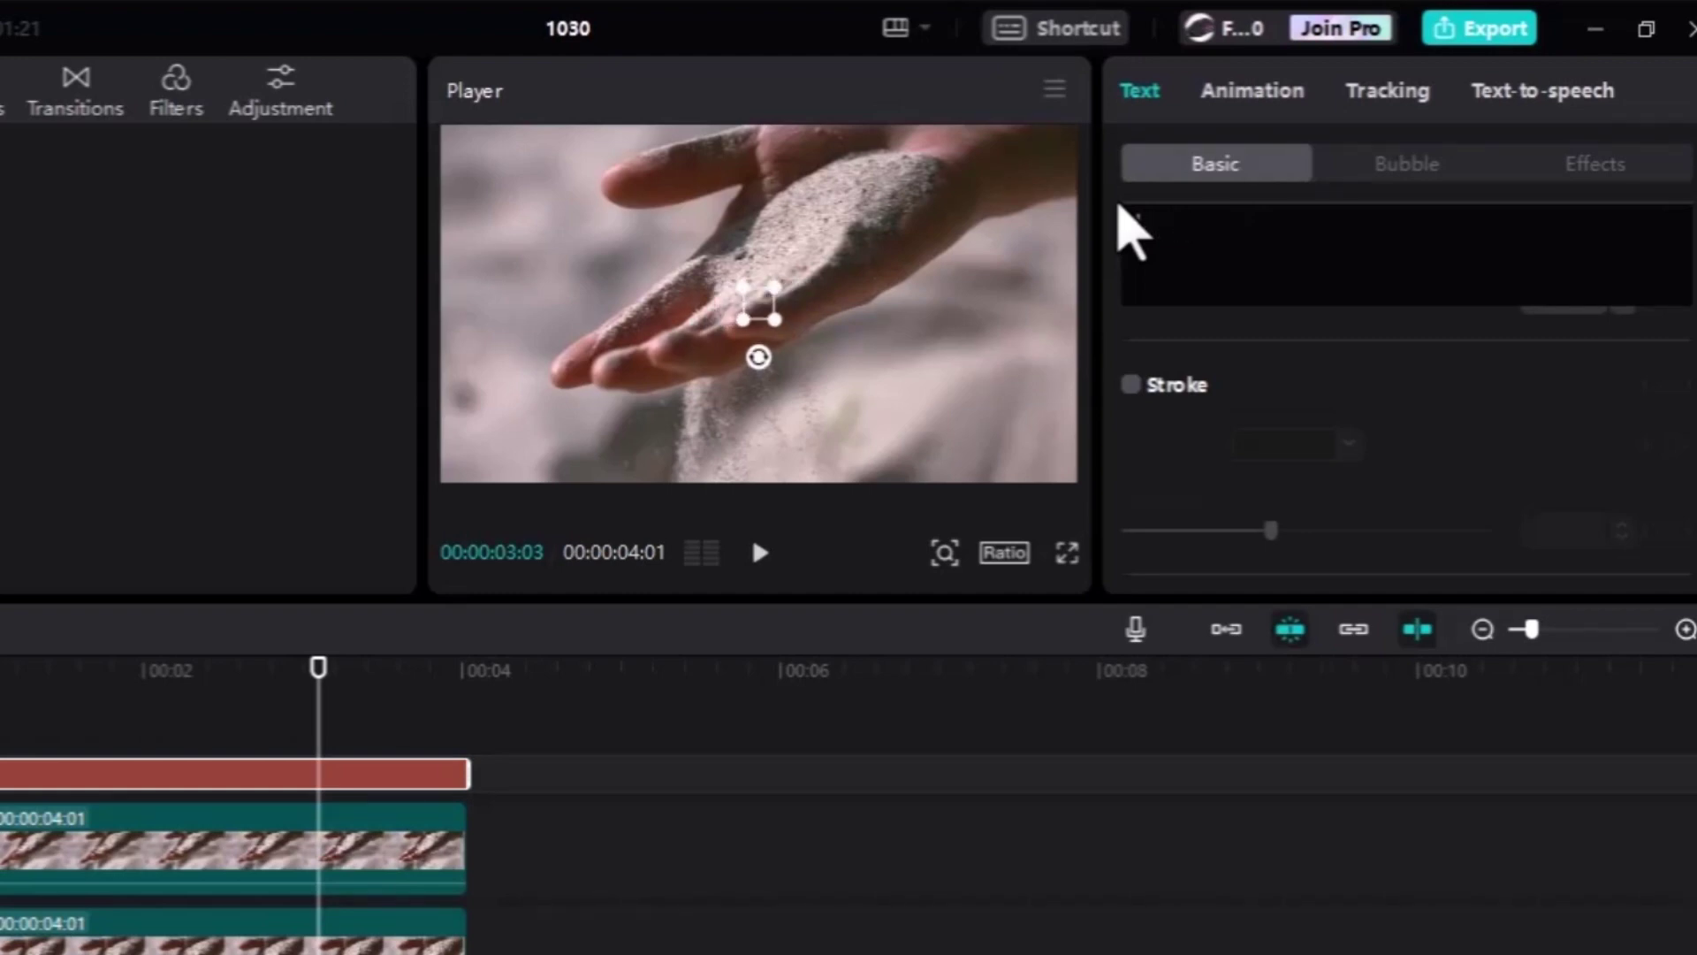
pyautogui.write('OWE')
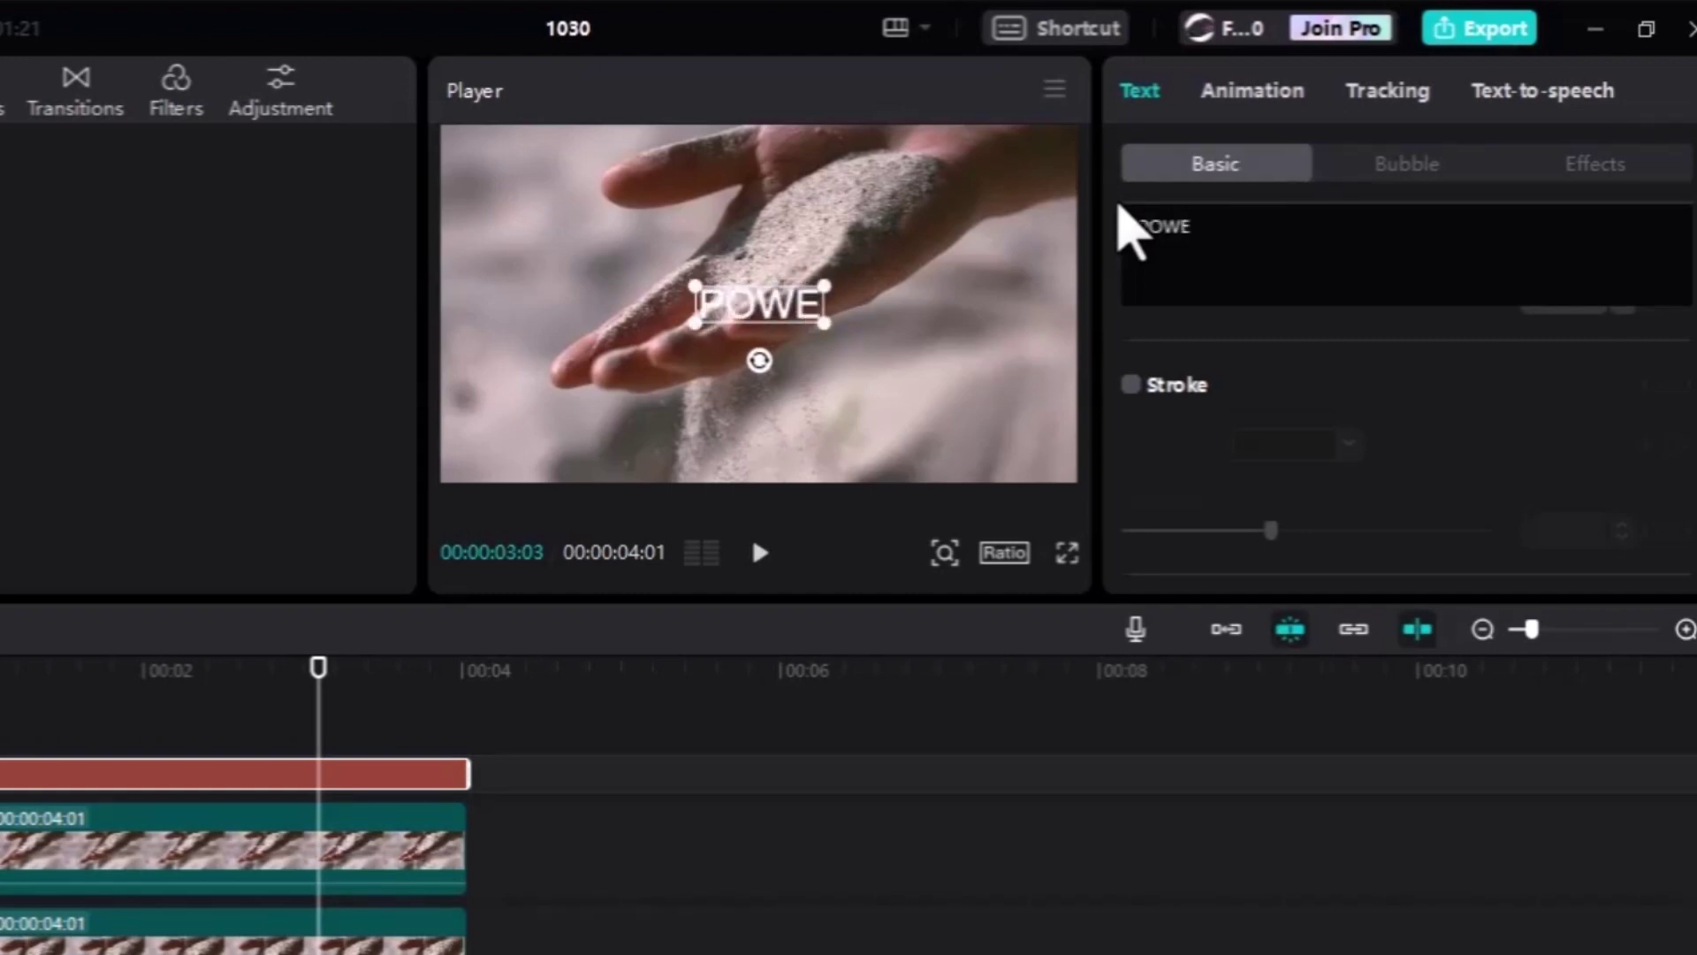
pyautogui.write('REDITOR')
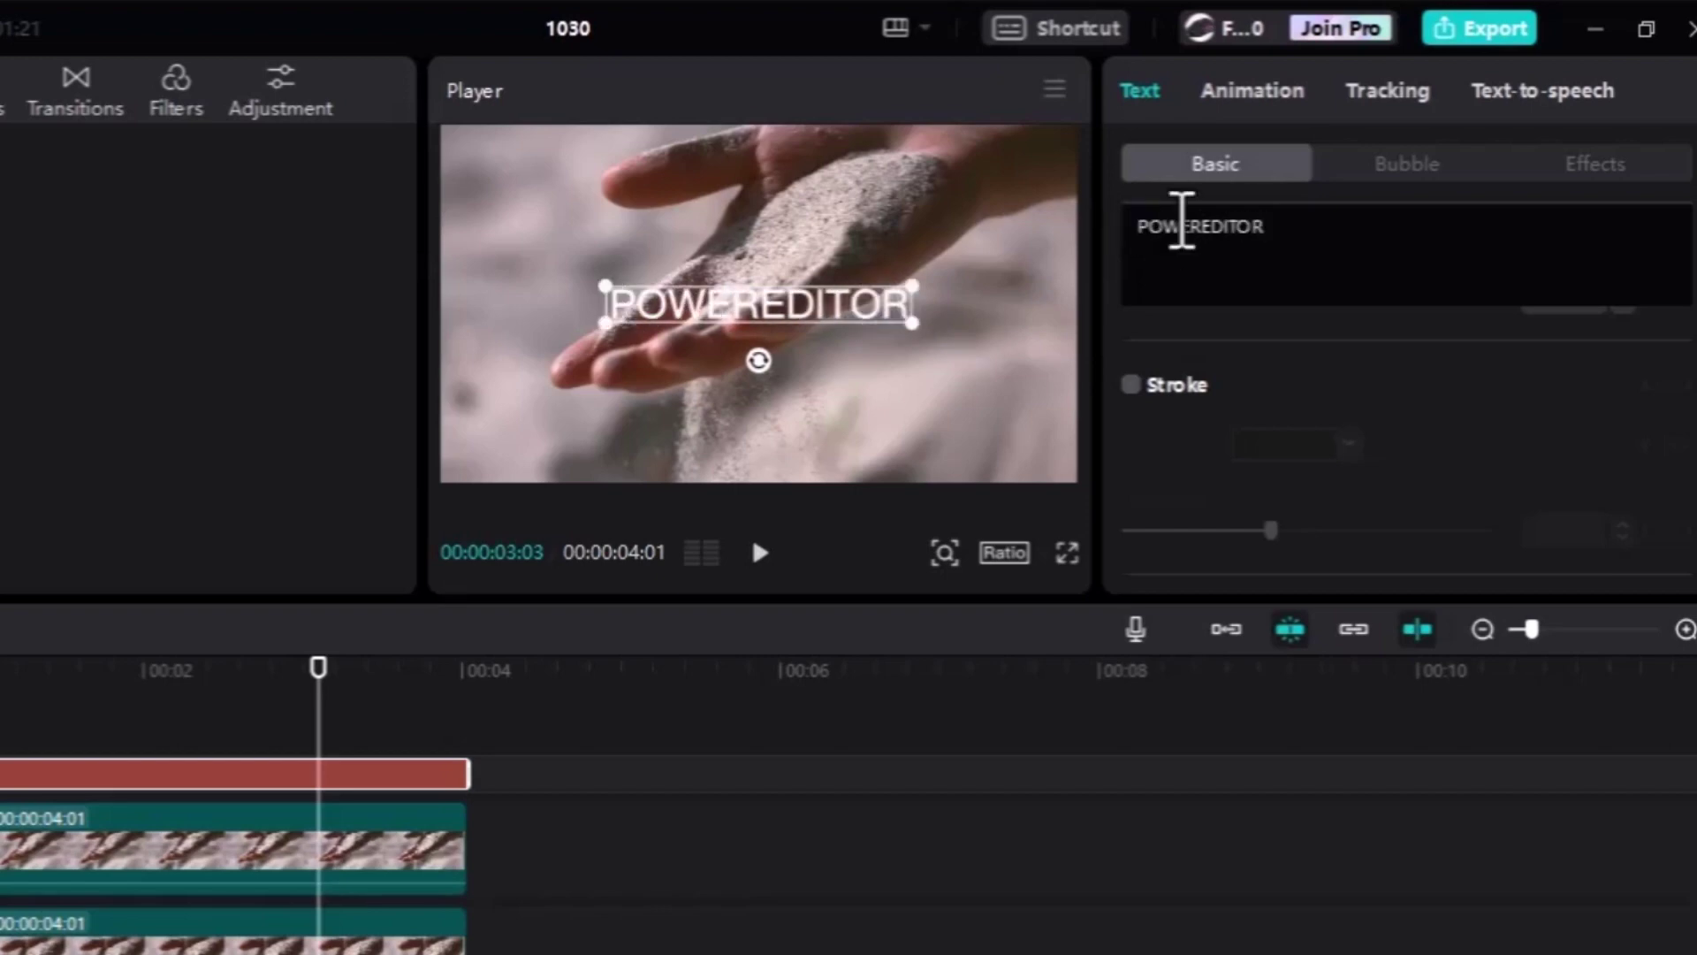
pyautogui.click(287, 672)
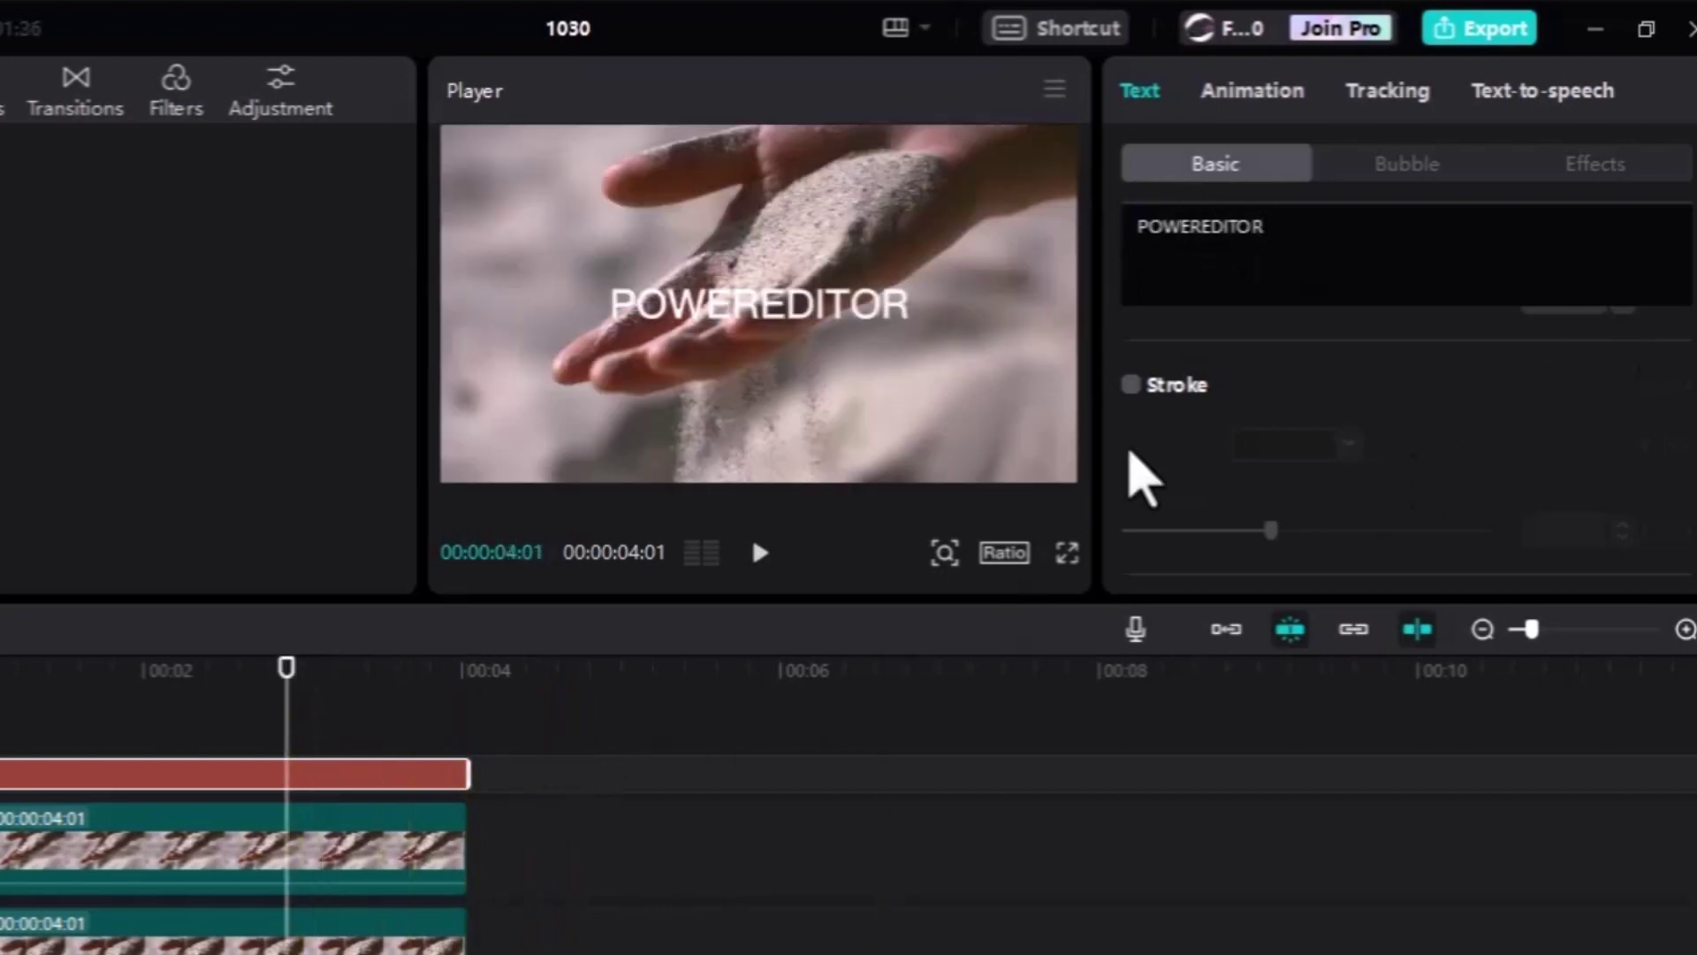
# Change the POWEREDITOR title's font to Montserrat.
pyautogui.scroll(-2, 1330, 371)
pyautogui.scroll(5, 1335, 394)
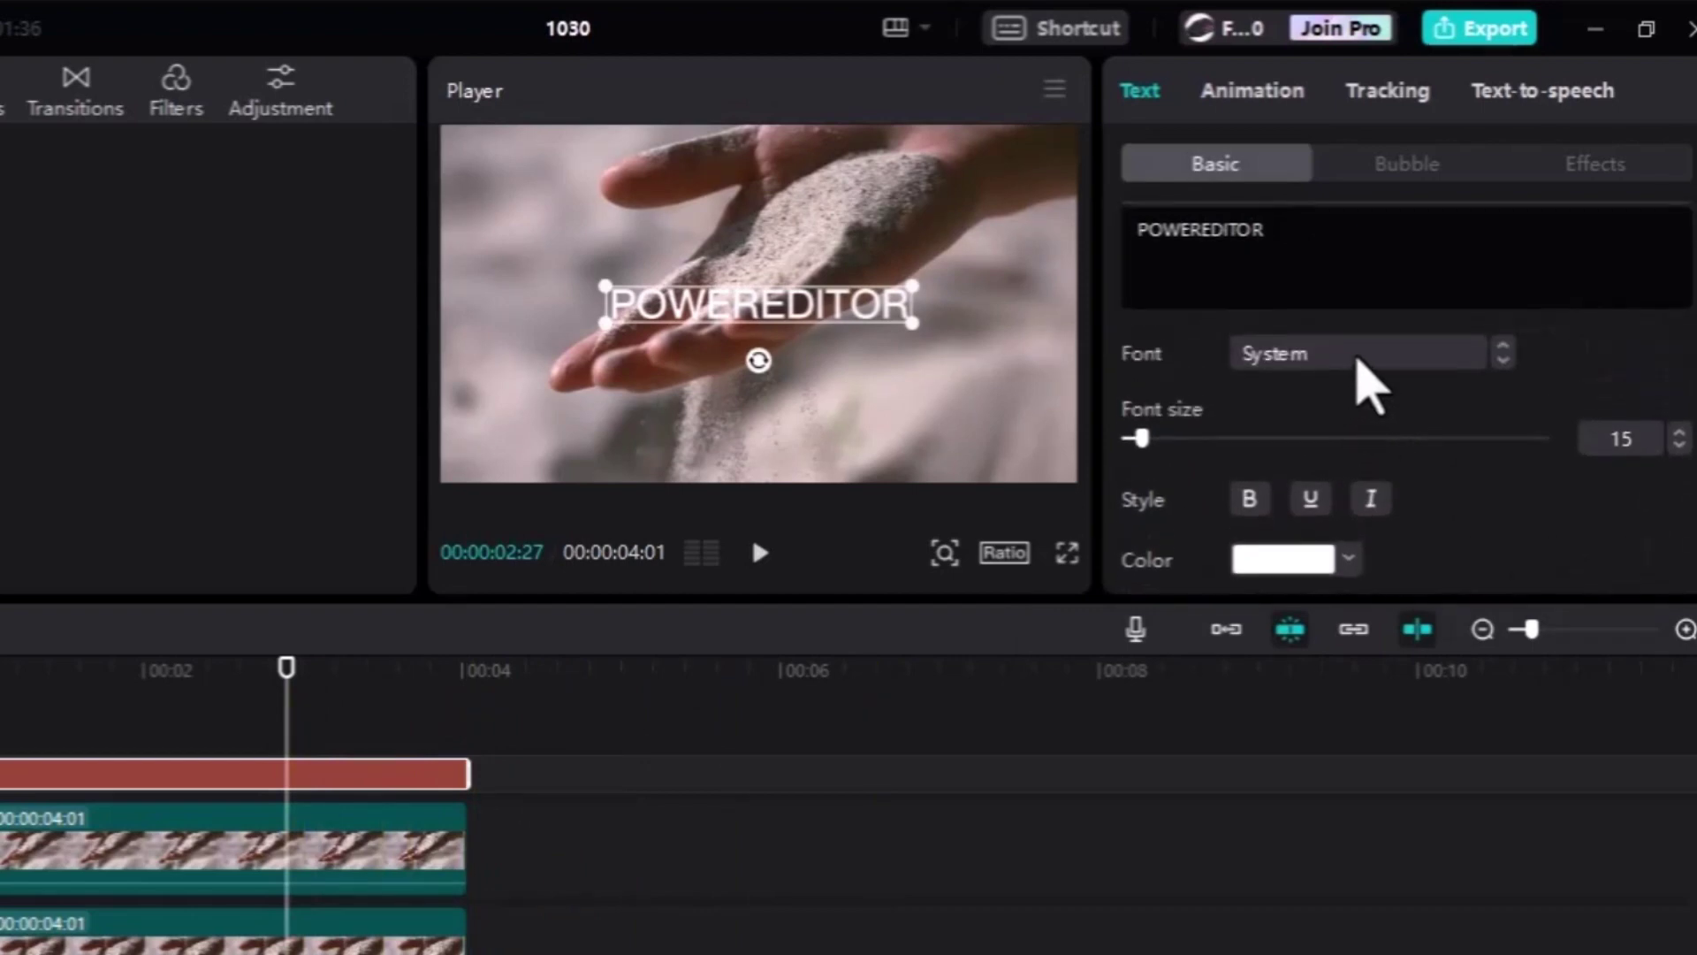
pyautogui.click(1370, 357)
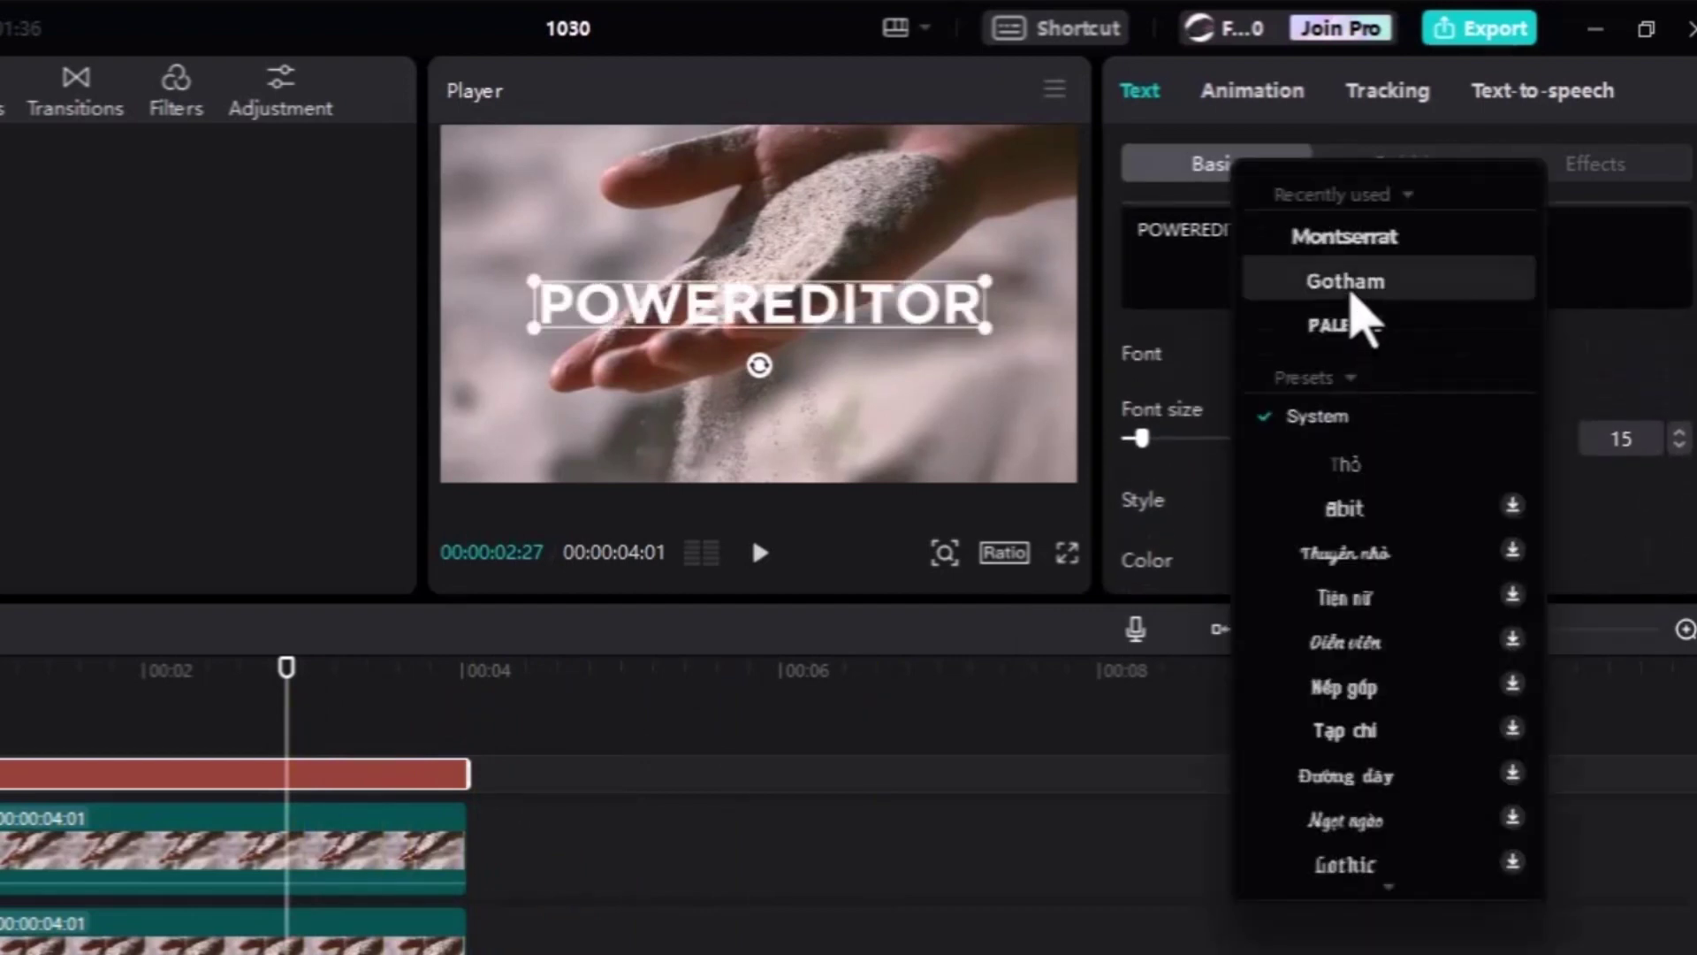
pyautogui.click(1362, 247)
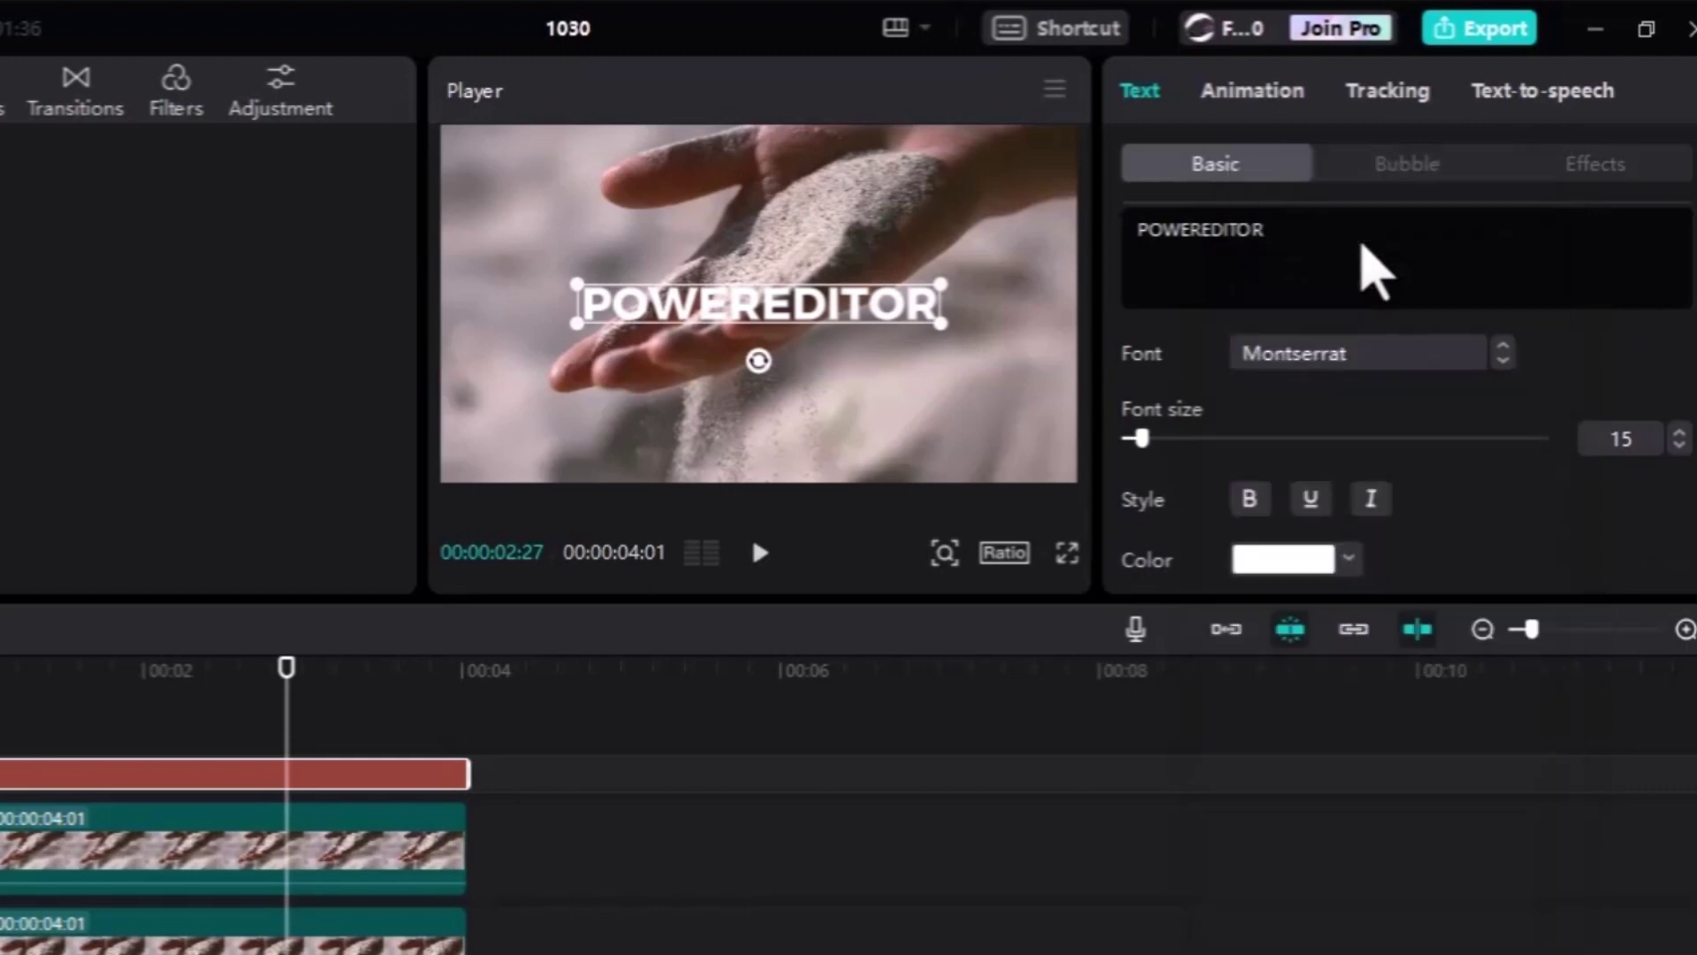
pyautogui.click(1361, 358)
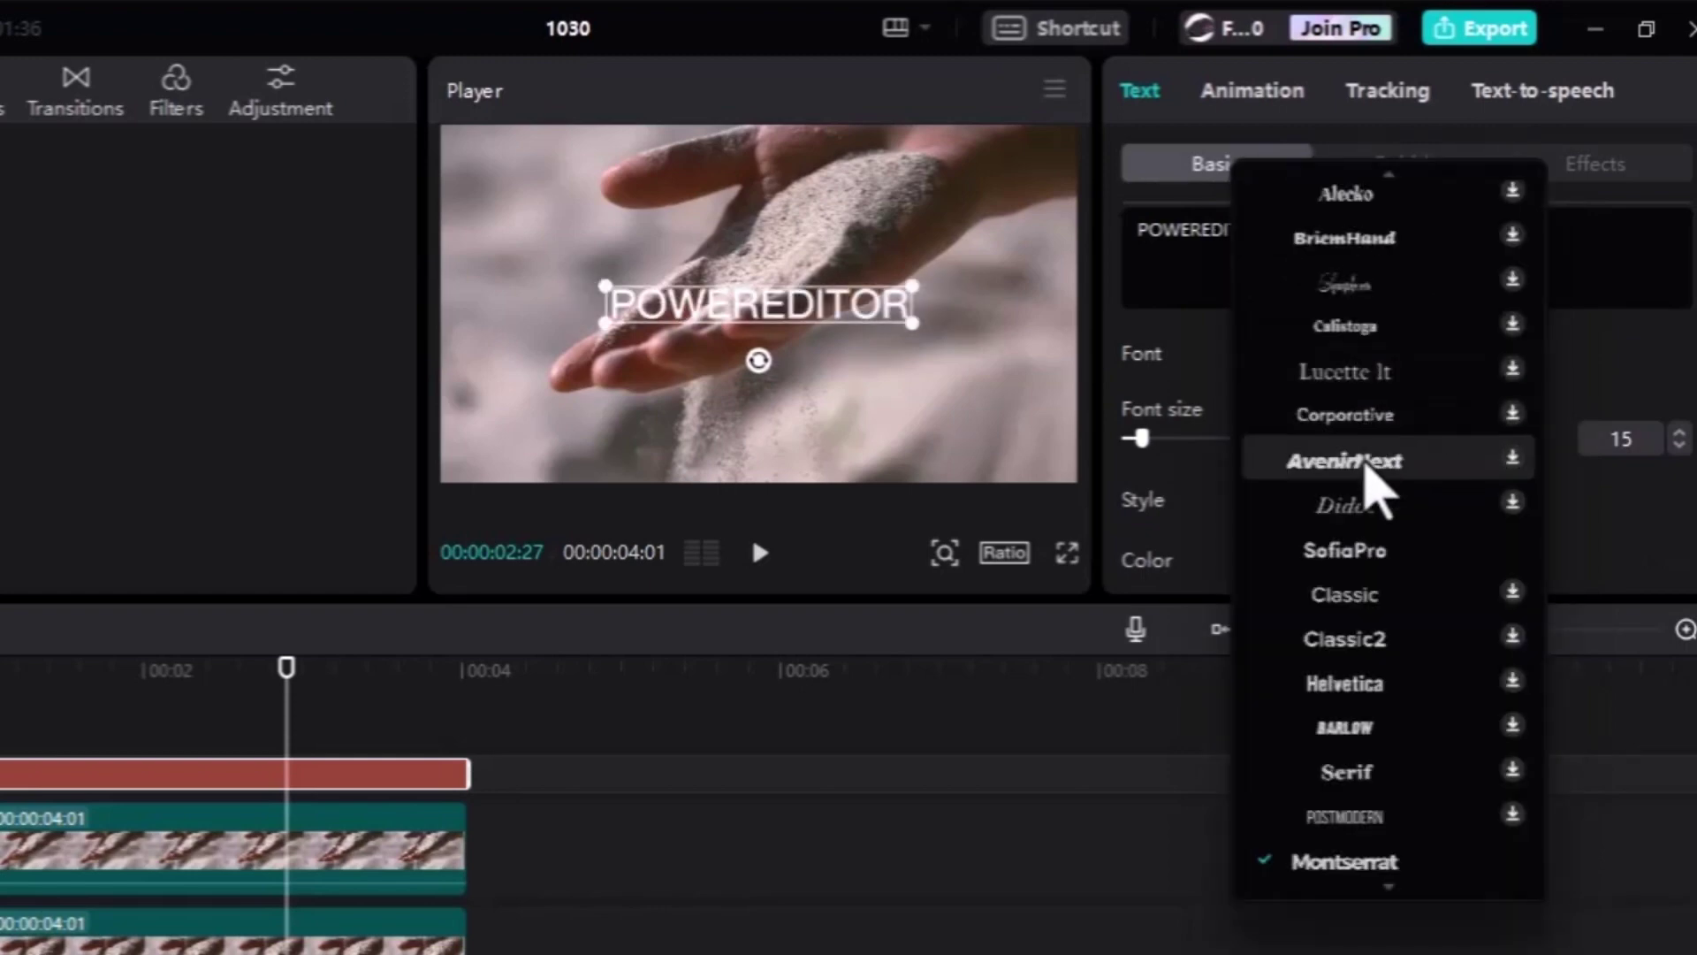
pyautogui.scroll(-6, 1375, 542)
pyautogui.scroll(-9, 1382, 550)
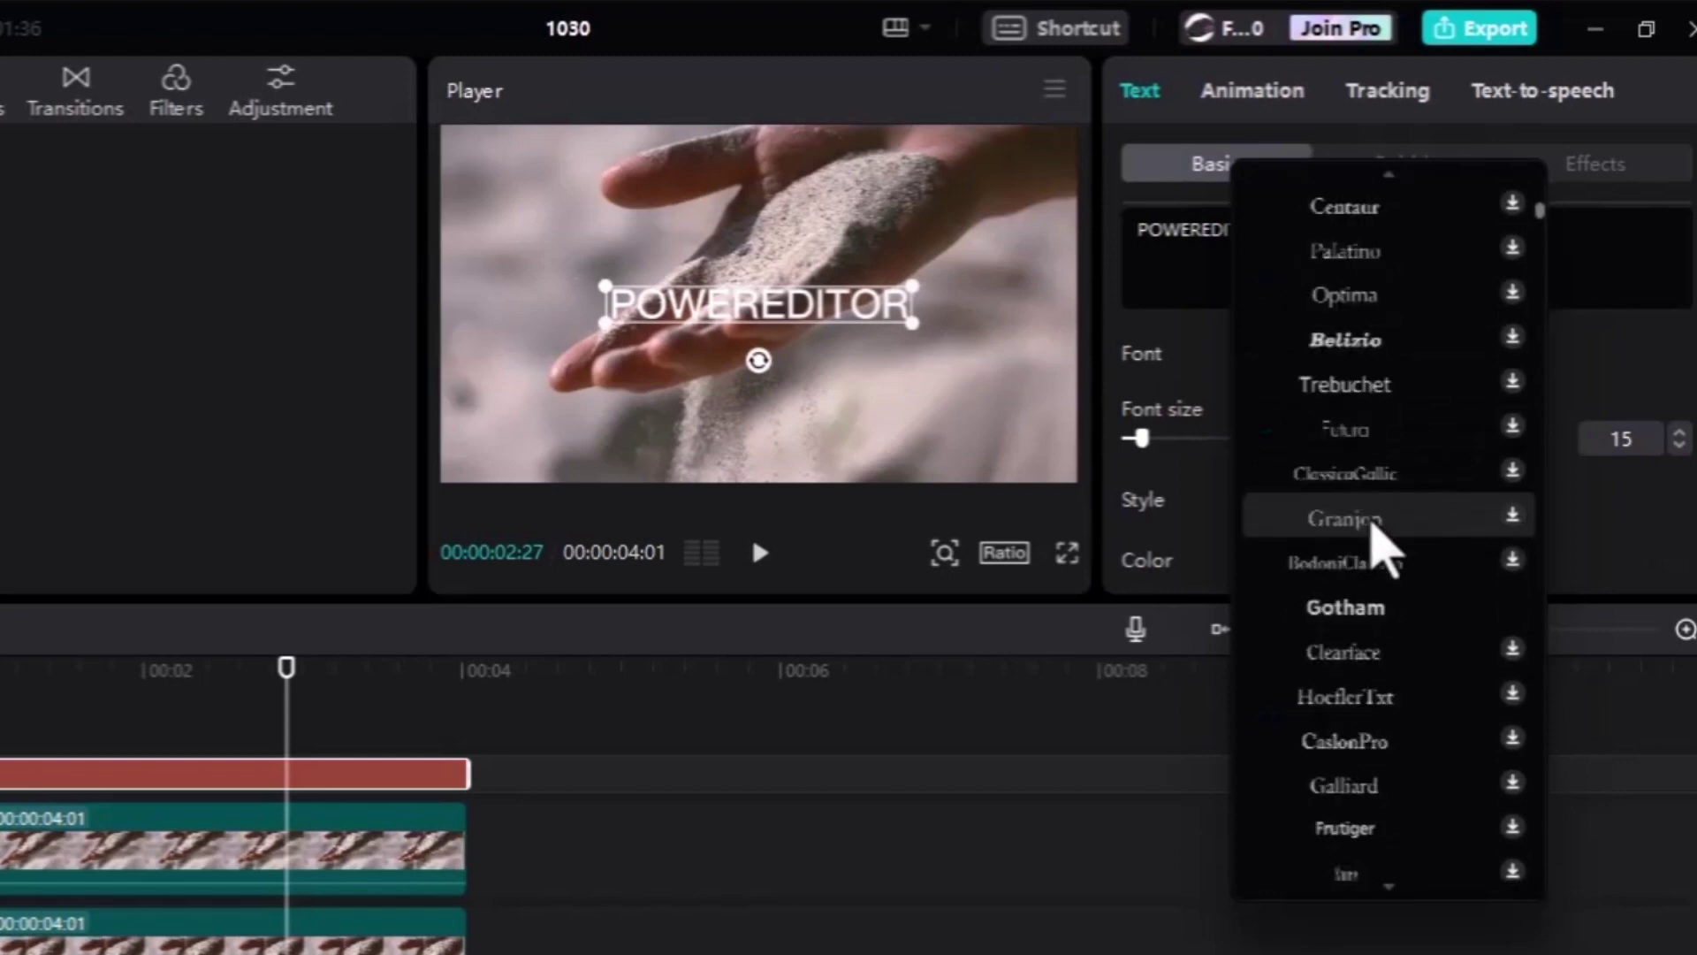
pyautogui.scroll(8, 1397, 530)
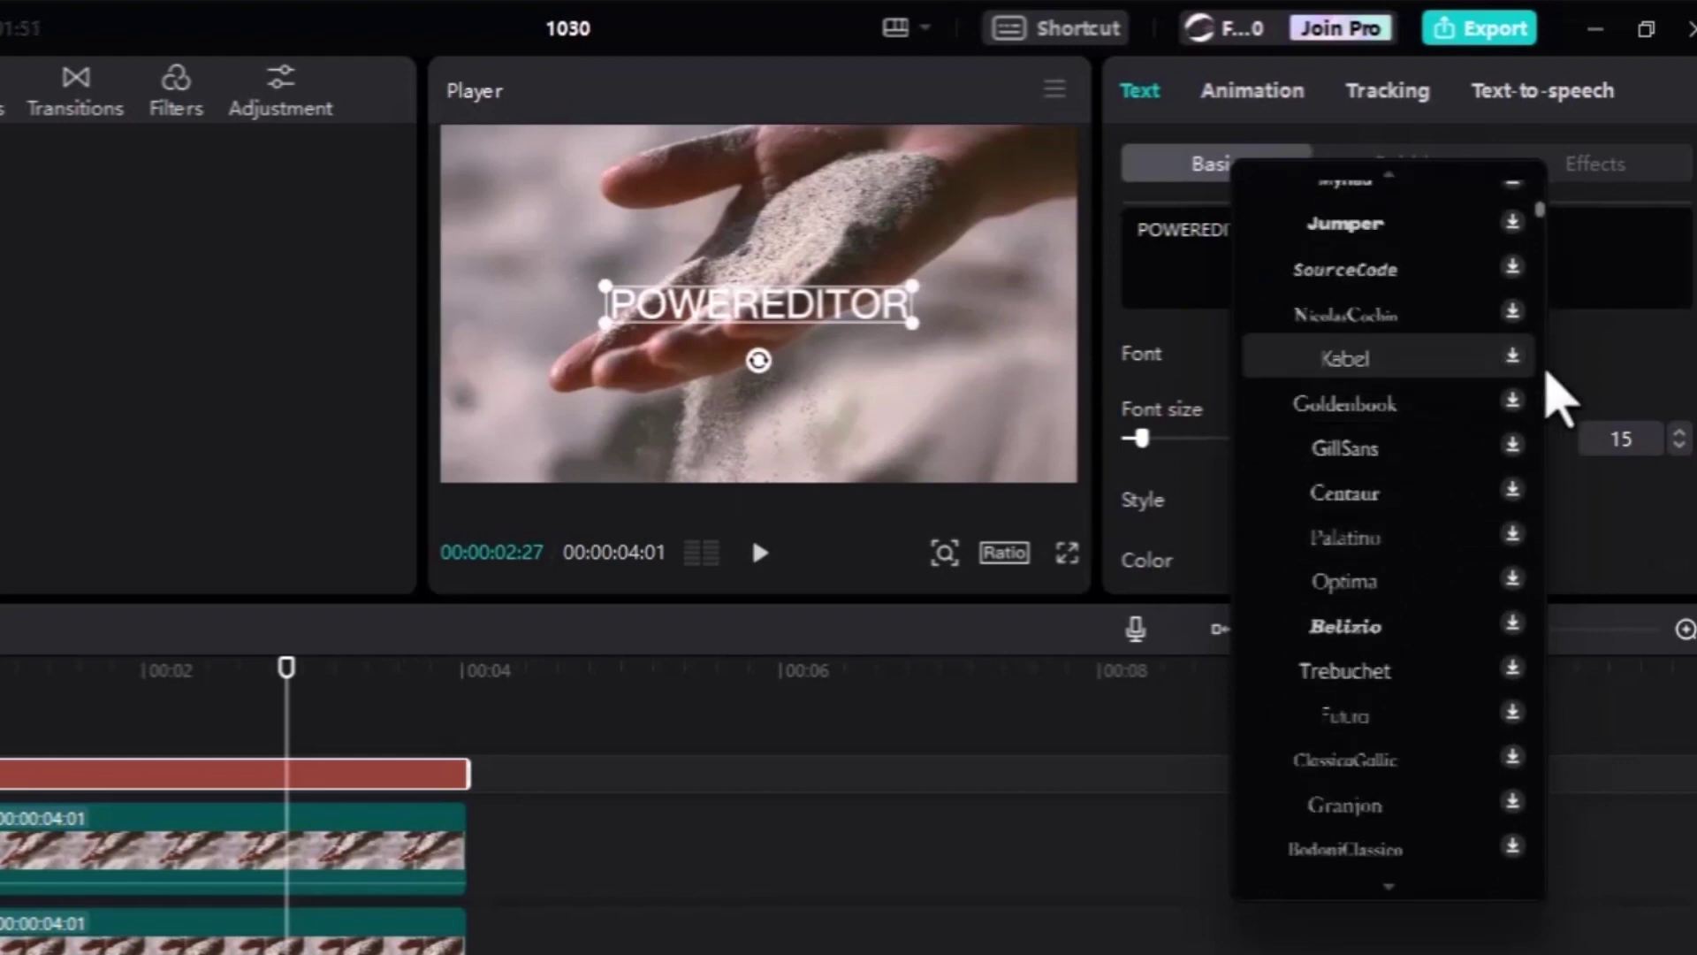
pyautogui.click(1622, 393)
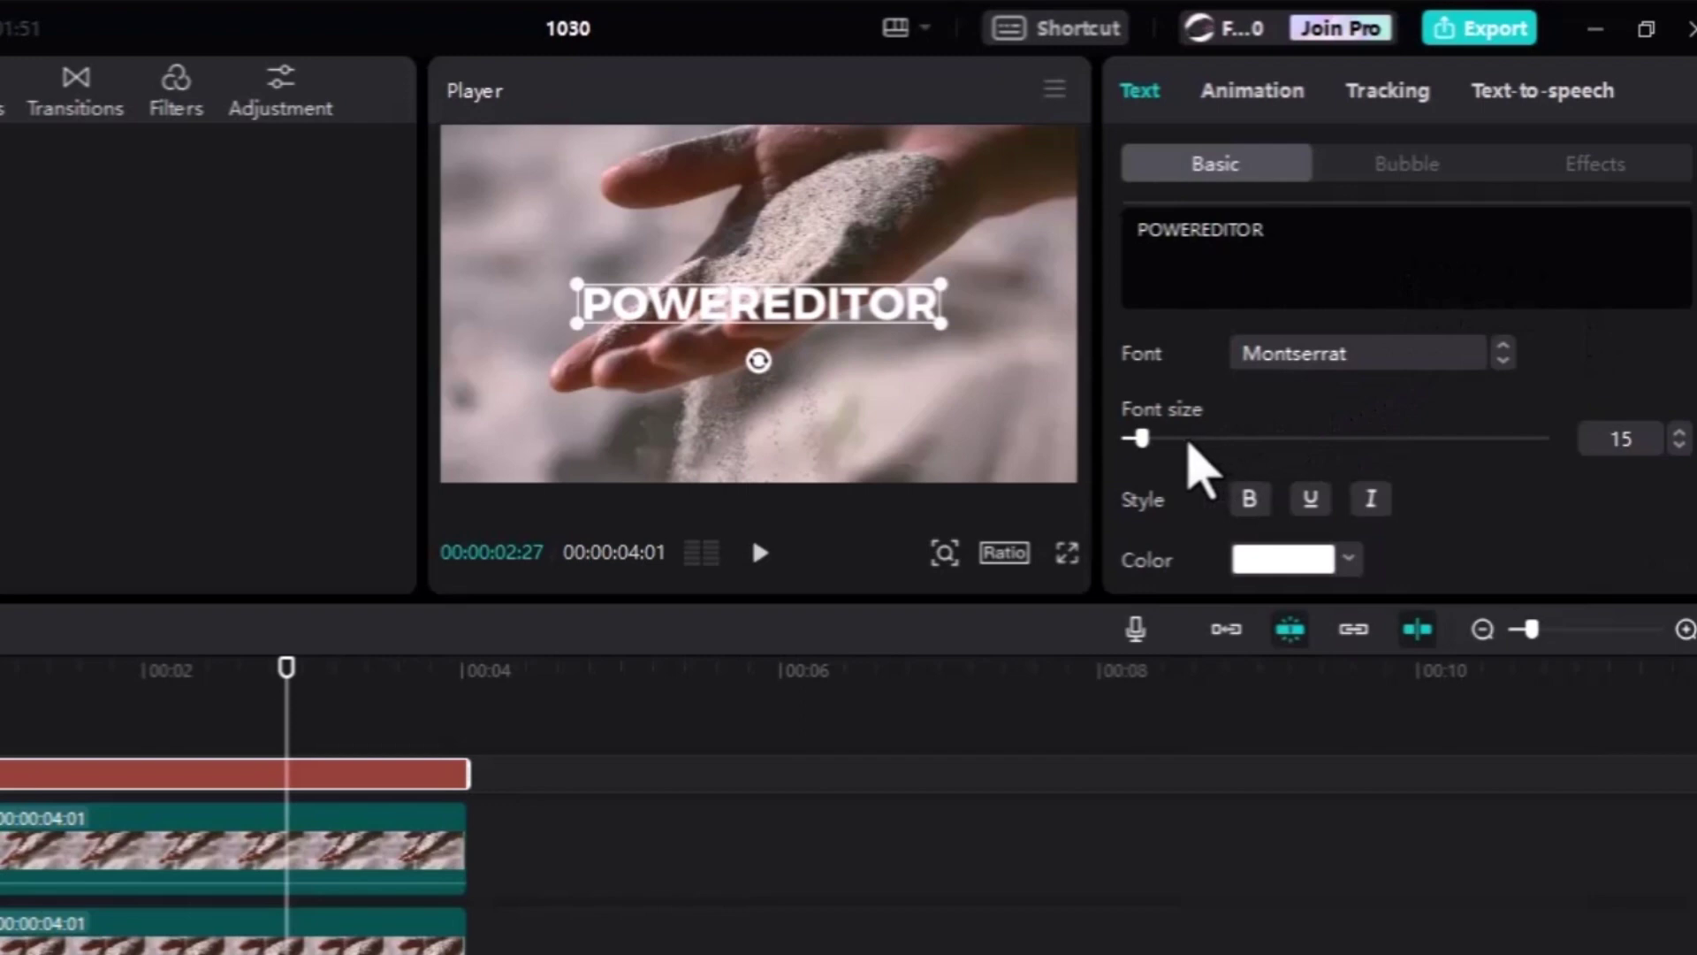
# Set the POWEREDITOR title's font size to 22.
pyautogui.moveTo(1136, 445); pyautogui.dragTo(1151, 447)
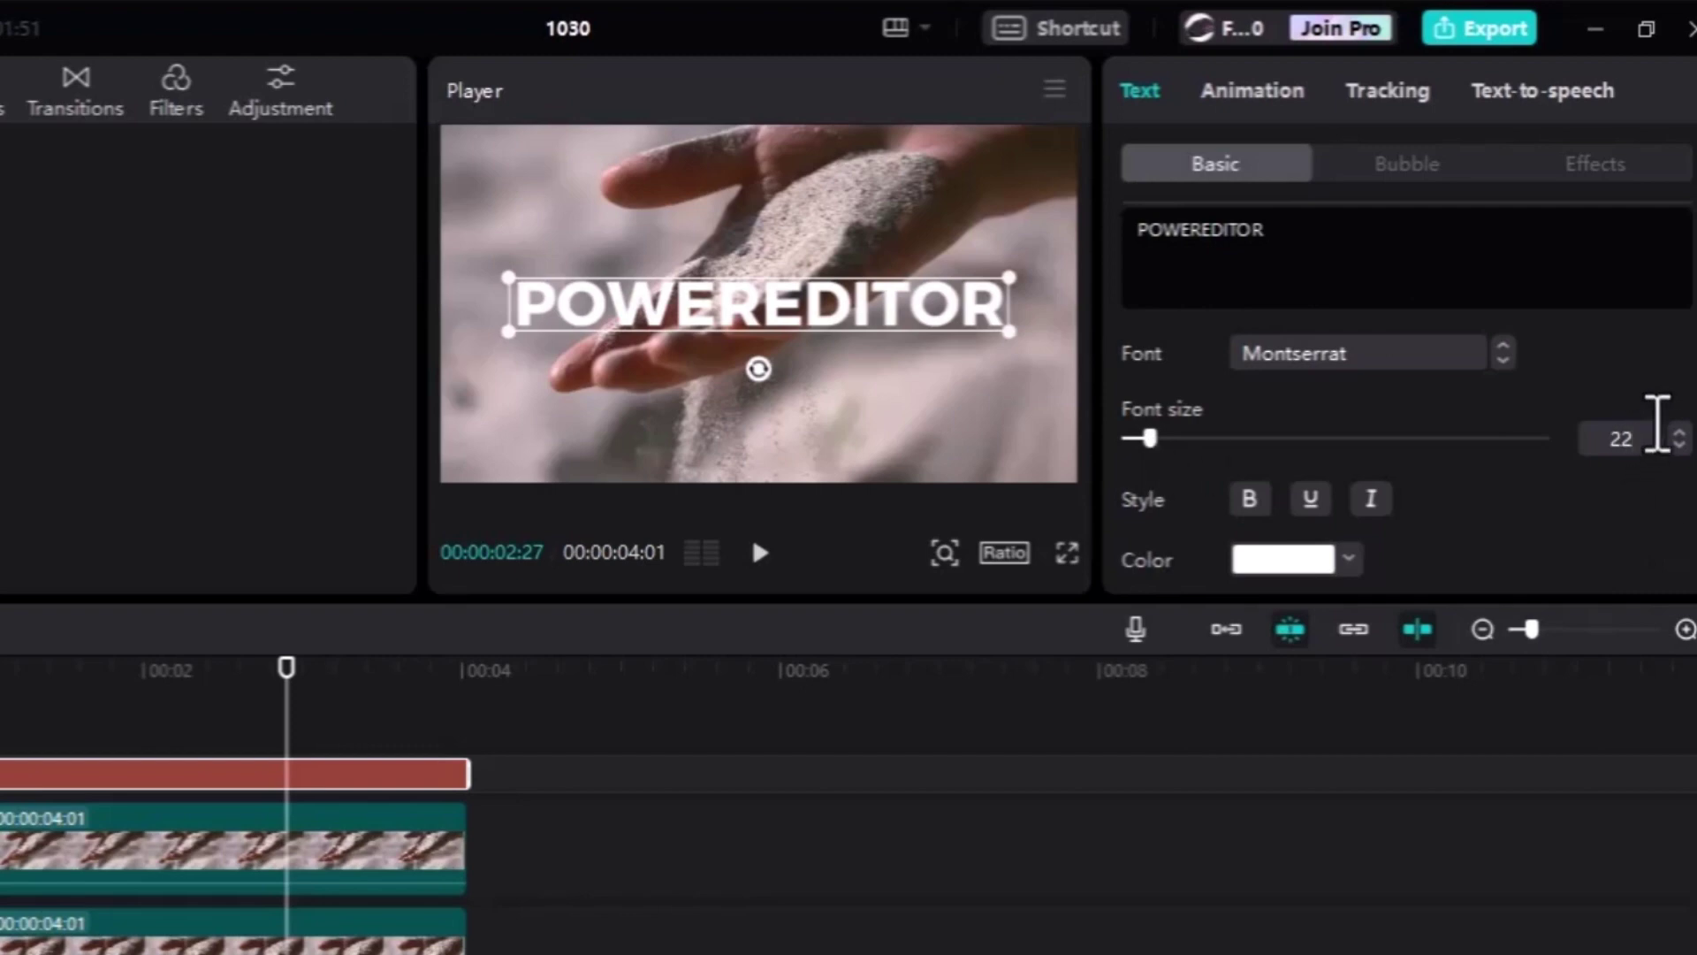
pyautogui.press('Return')
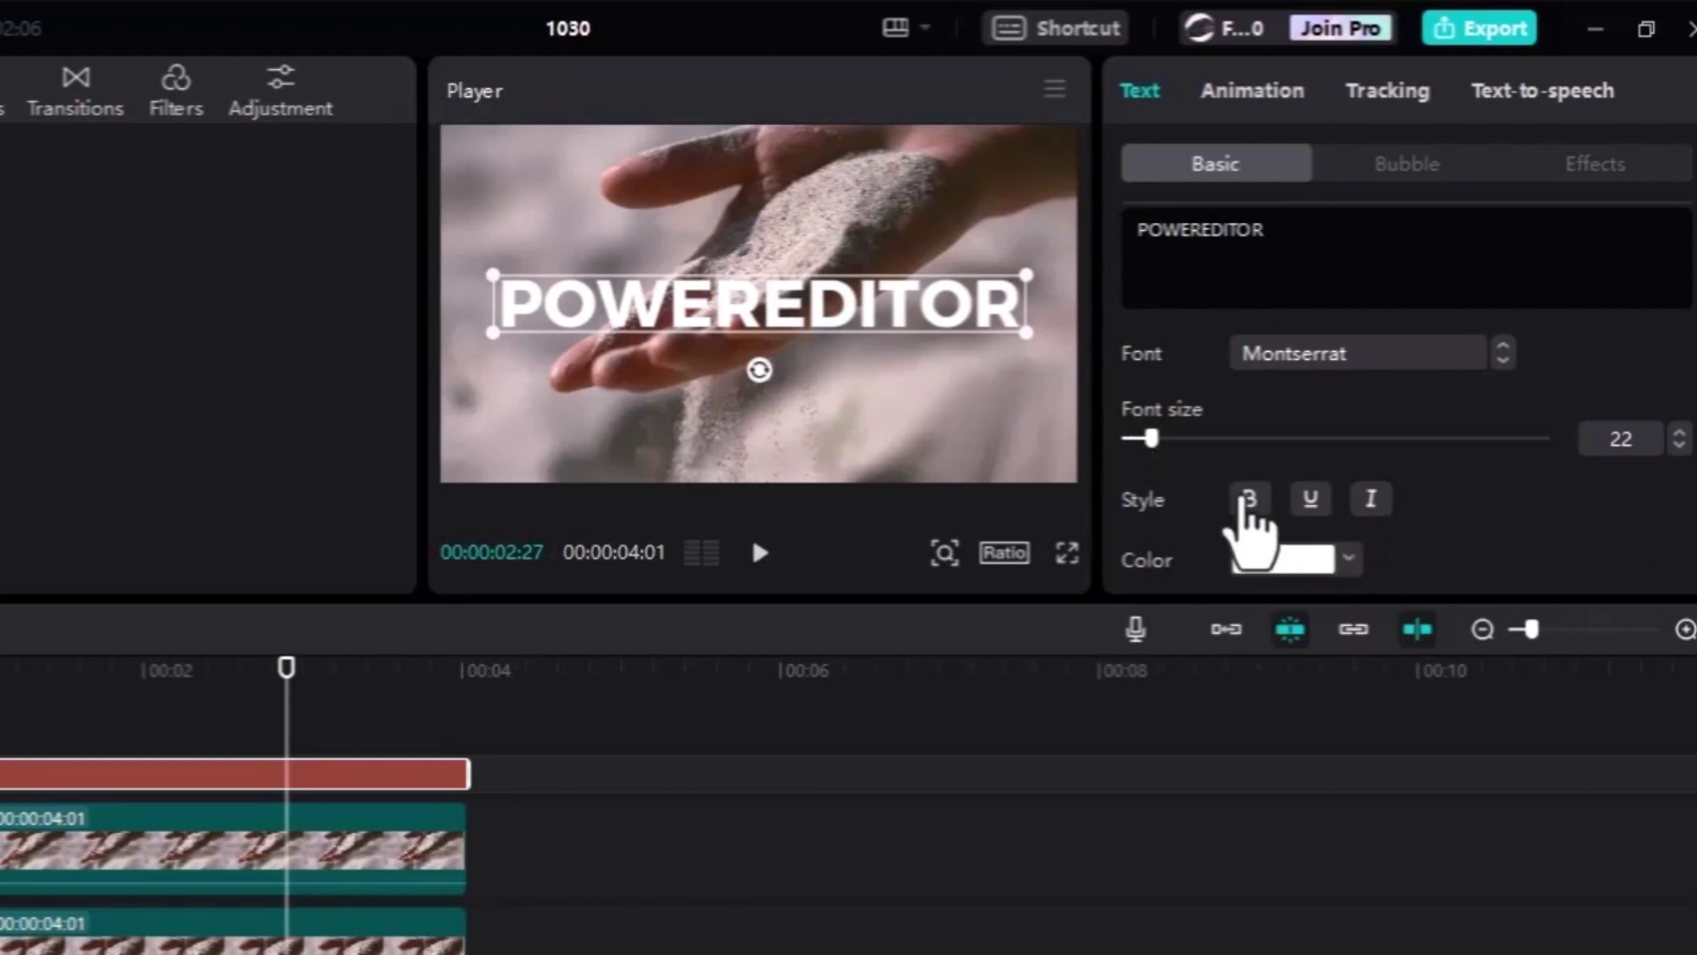
# Turn on a stroke for the POWEREDITOR title, with colour FFFFFF and a thickness of 5.
pyautogui.scroll(-2, 1288, 492)
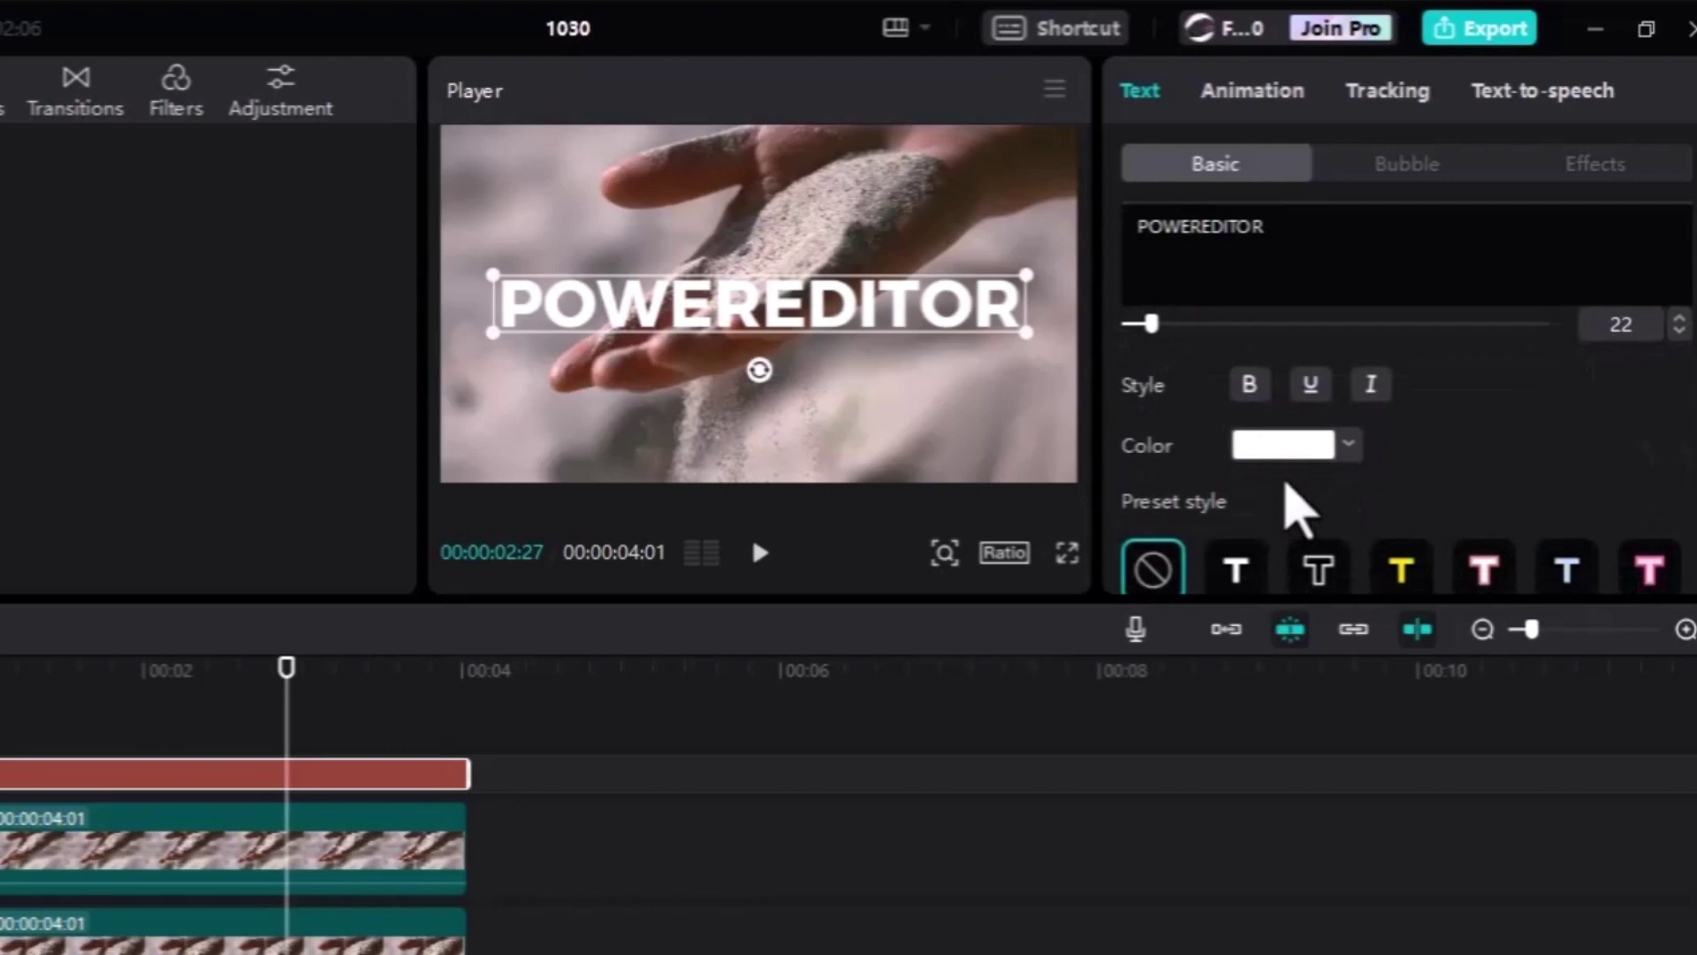
pyautogui.scroll(-2, 1229, 502)
pyautogui.scroll(2, 1266, 485)
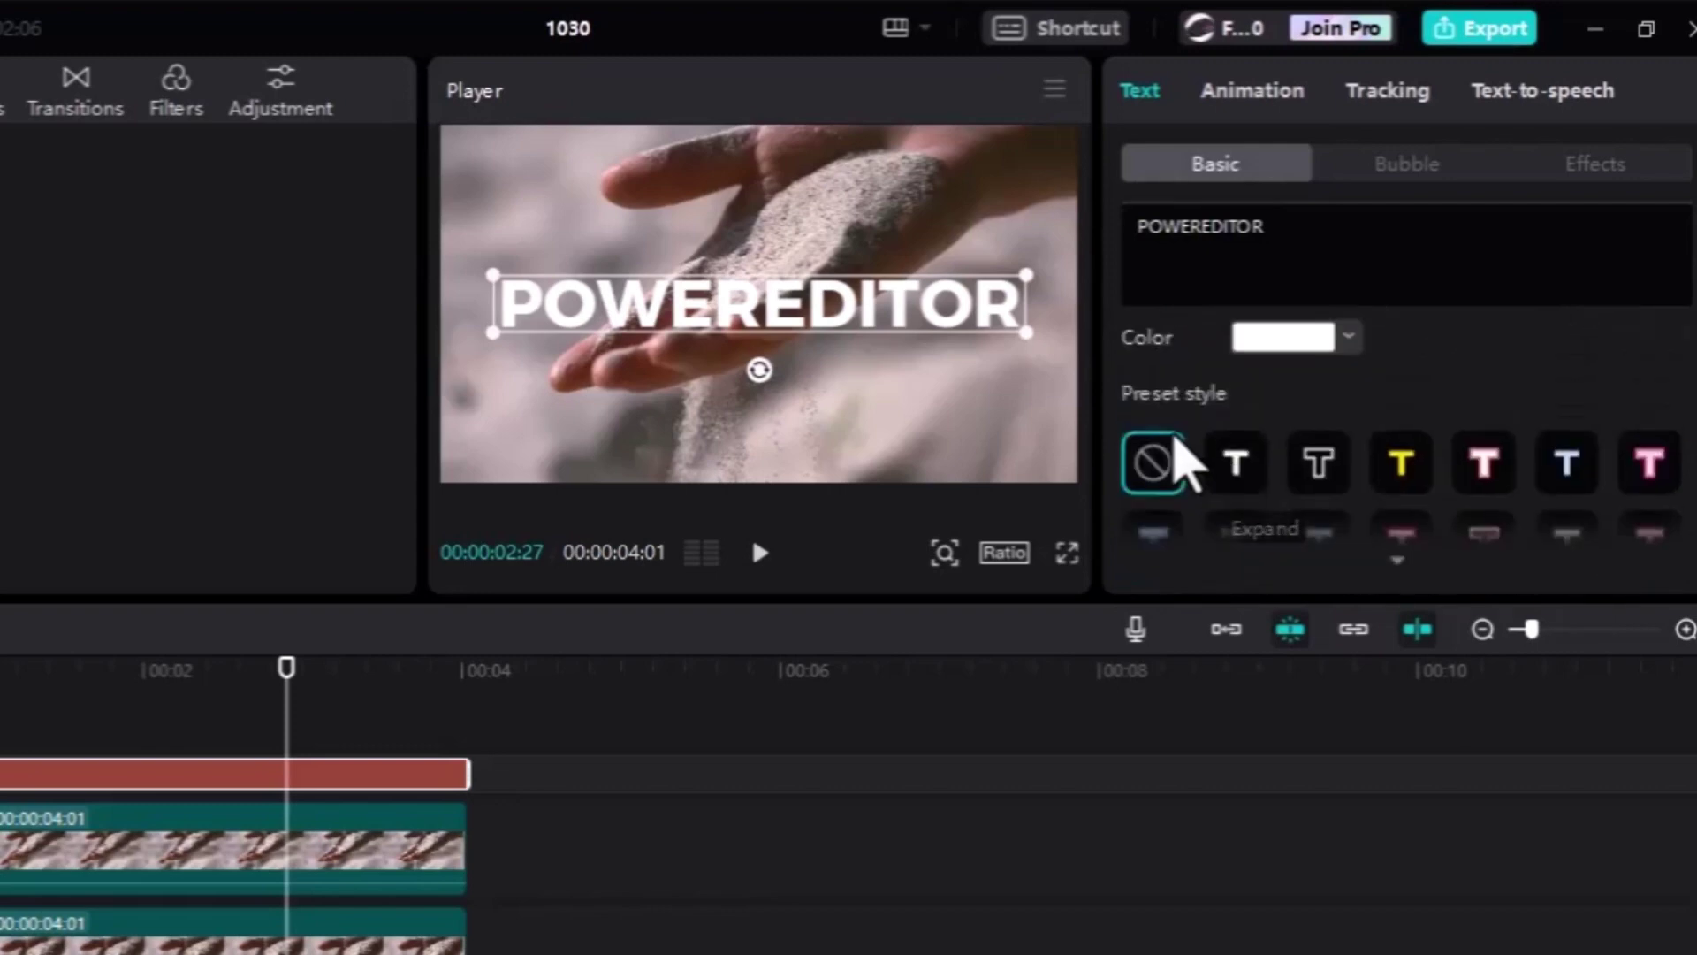
pyautogui.scroll(-7, 1167, 508)
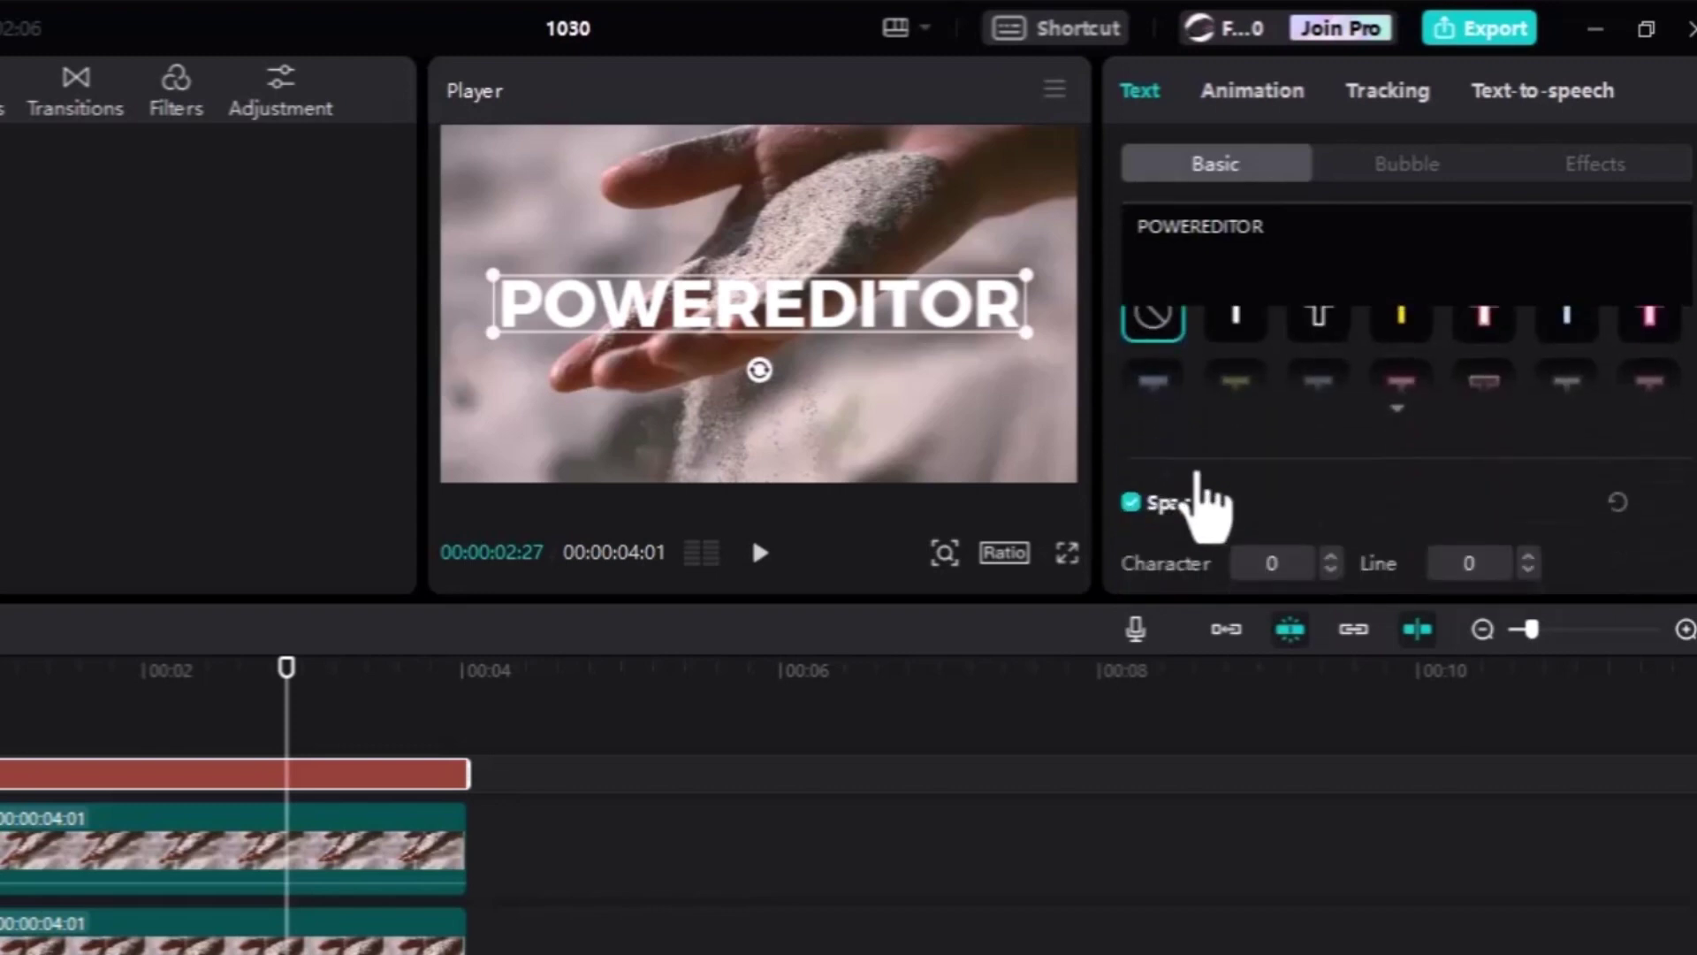
pyautogui.scroll(-5, 1250, 473)
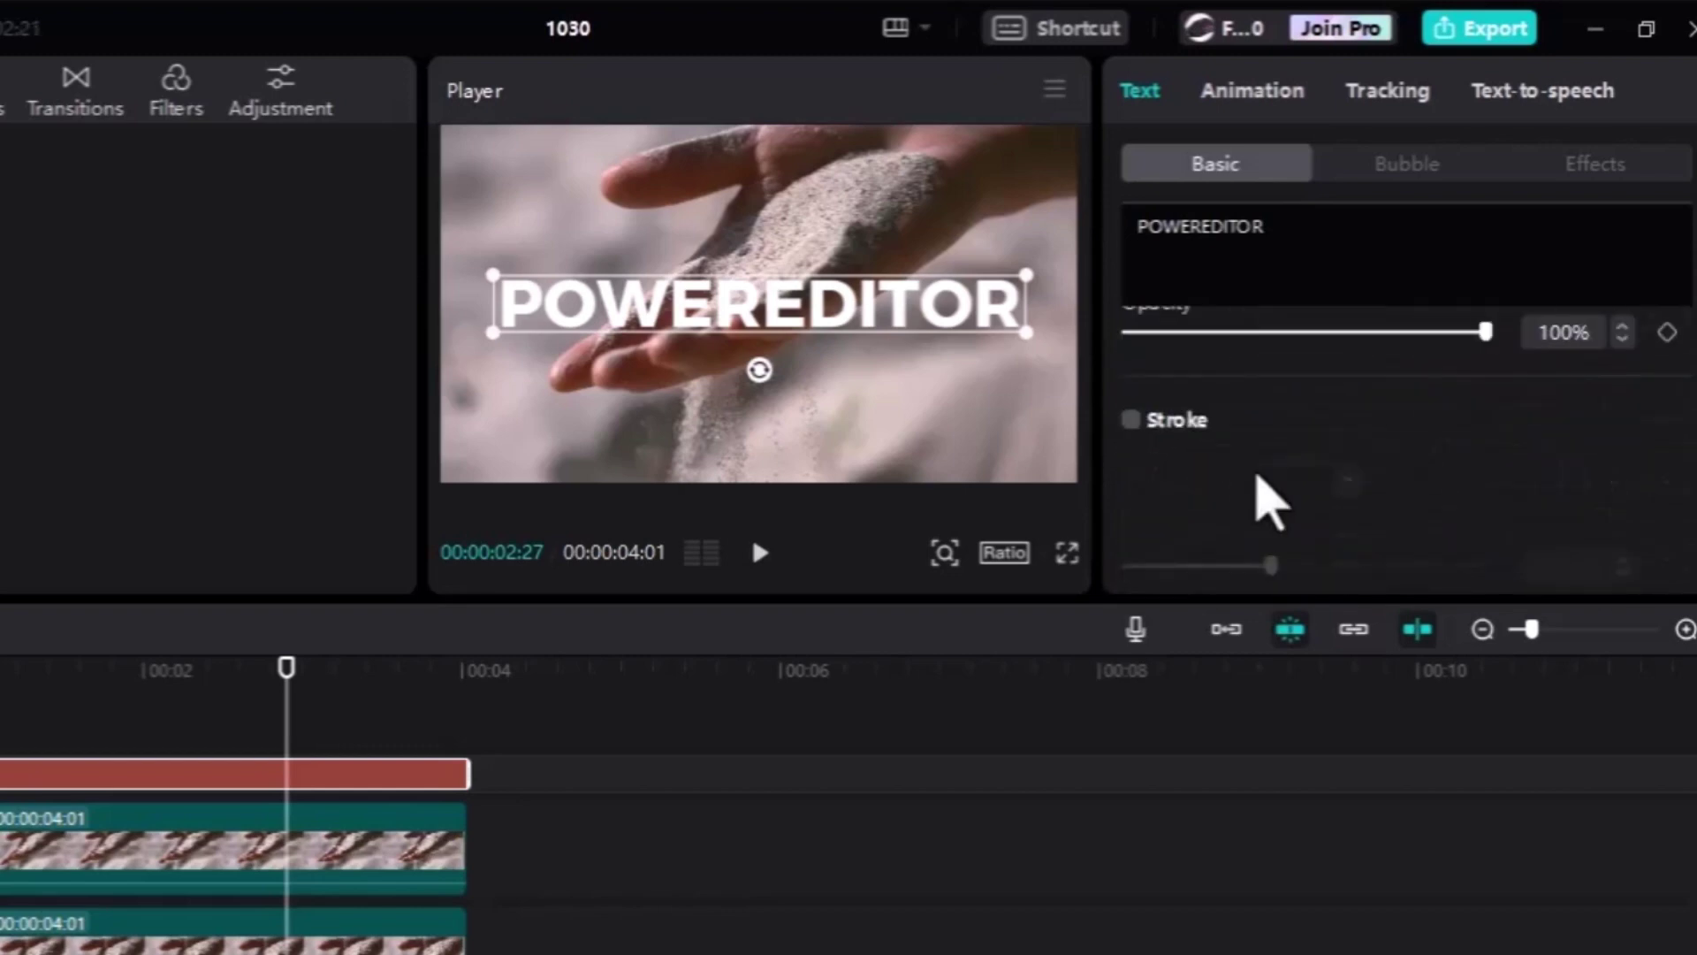
pyautogui.scroll(-4, 1268, 495)
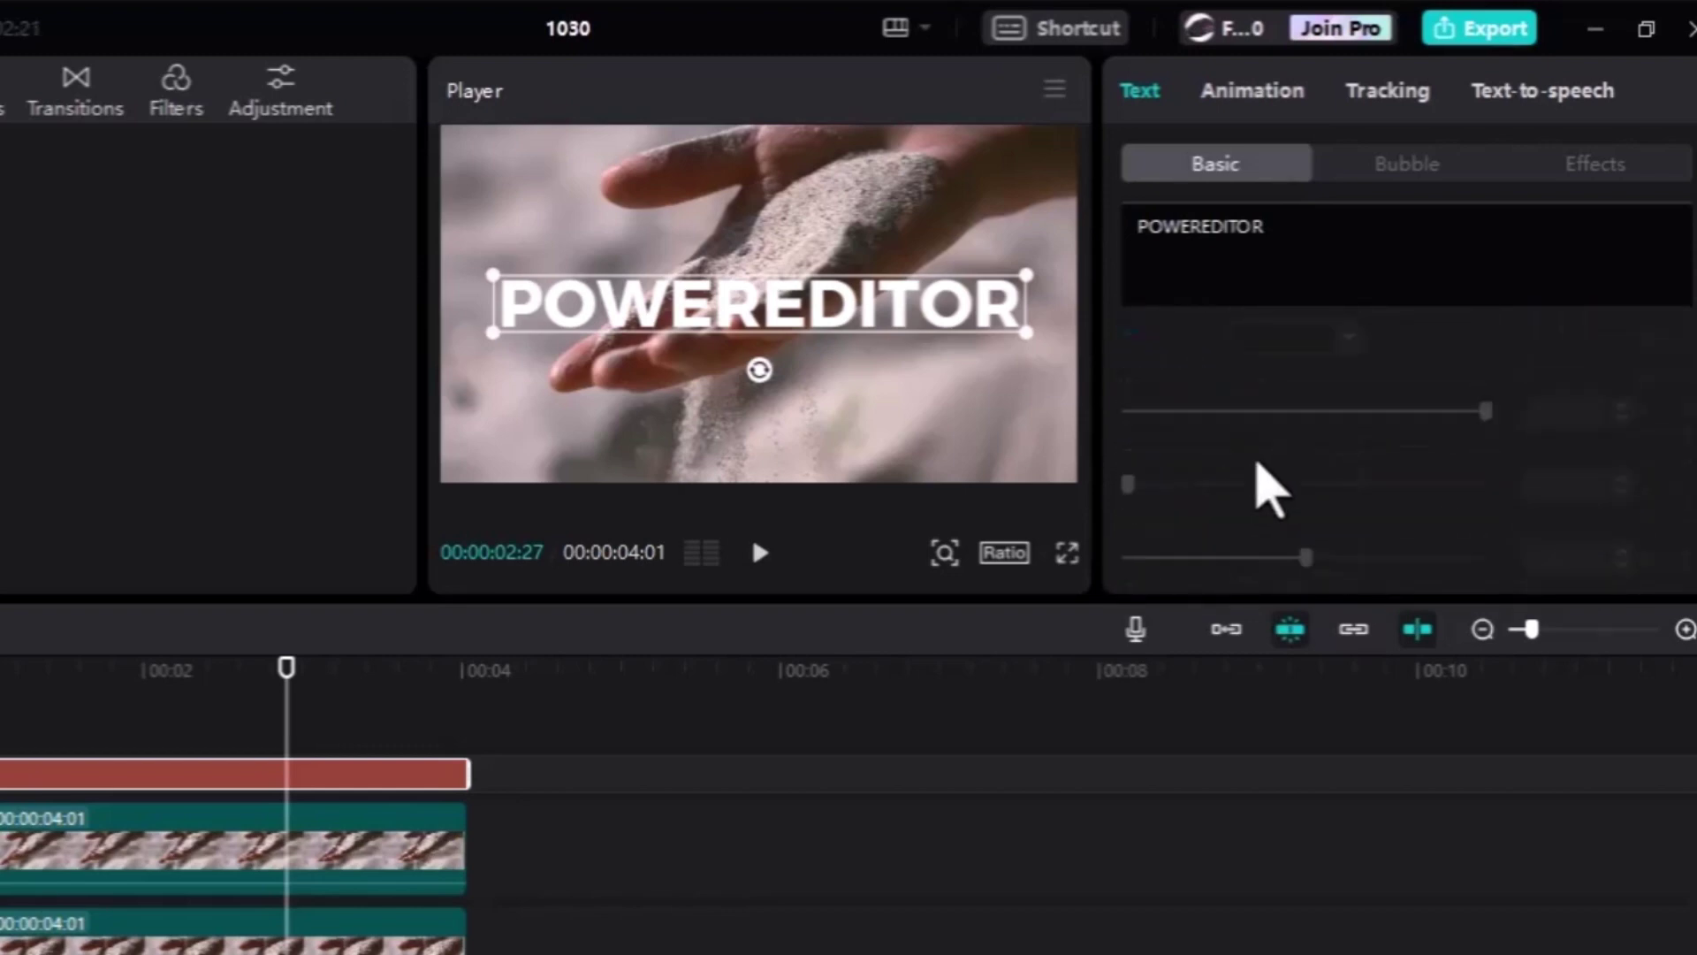
pyautogui.scroll(3, 1270, 491)
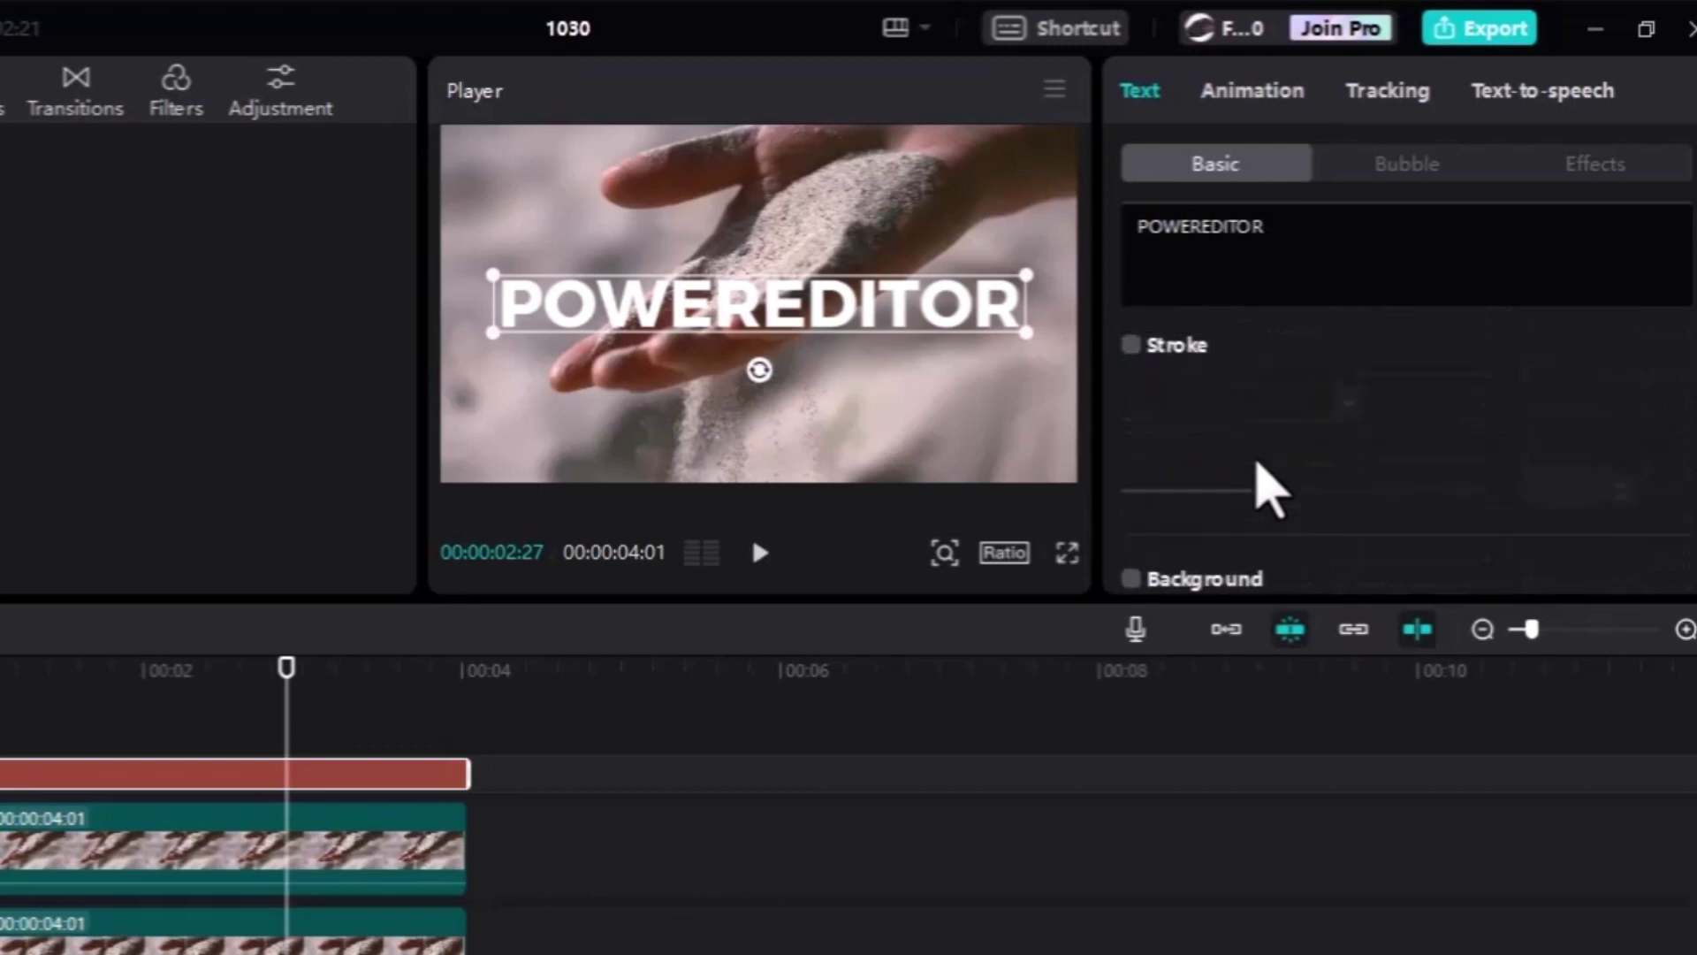
pyautogui.click(1131, 345)
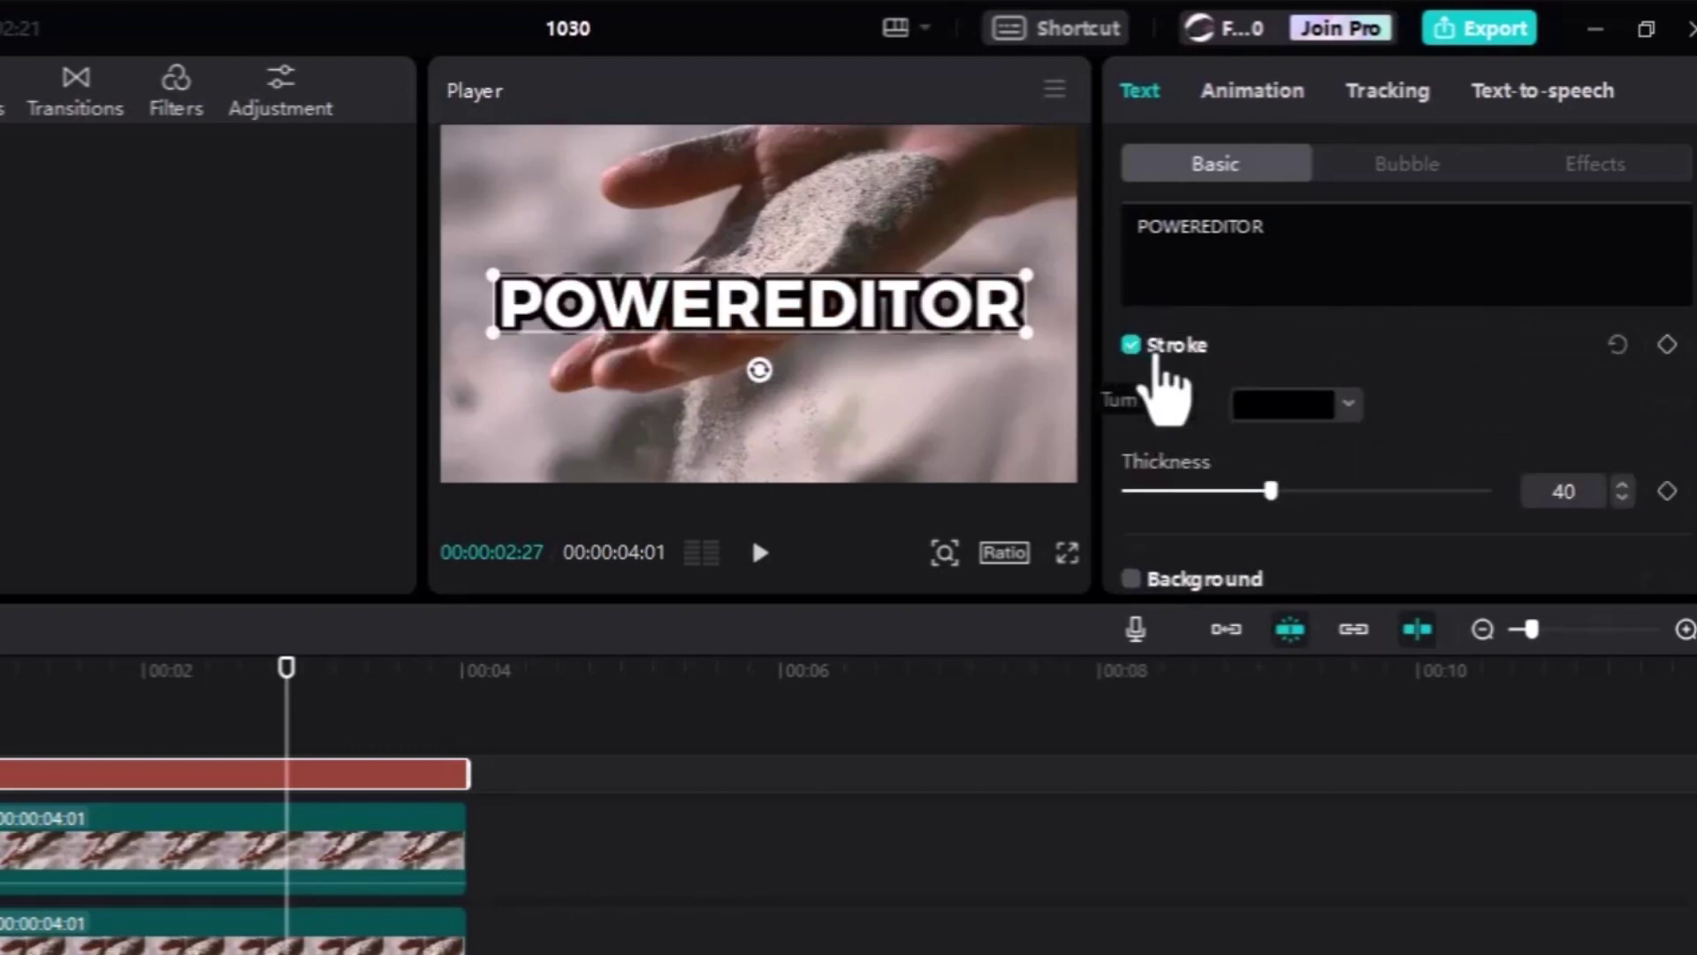
pyautogui.click(1286, 411)
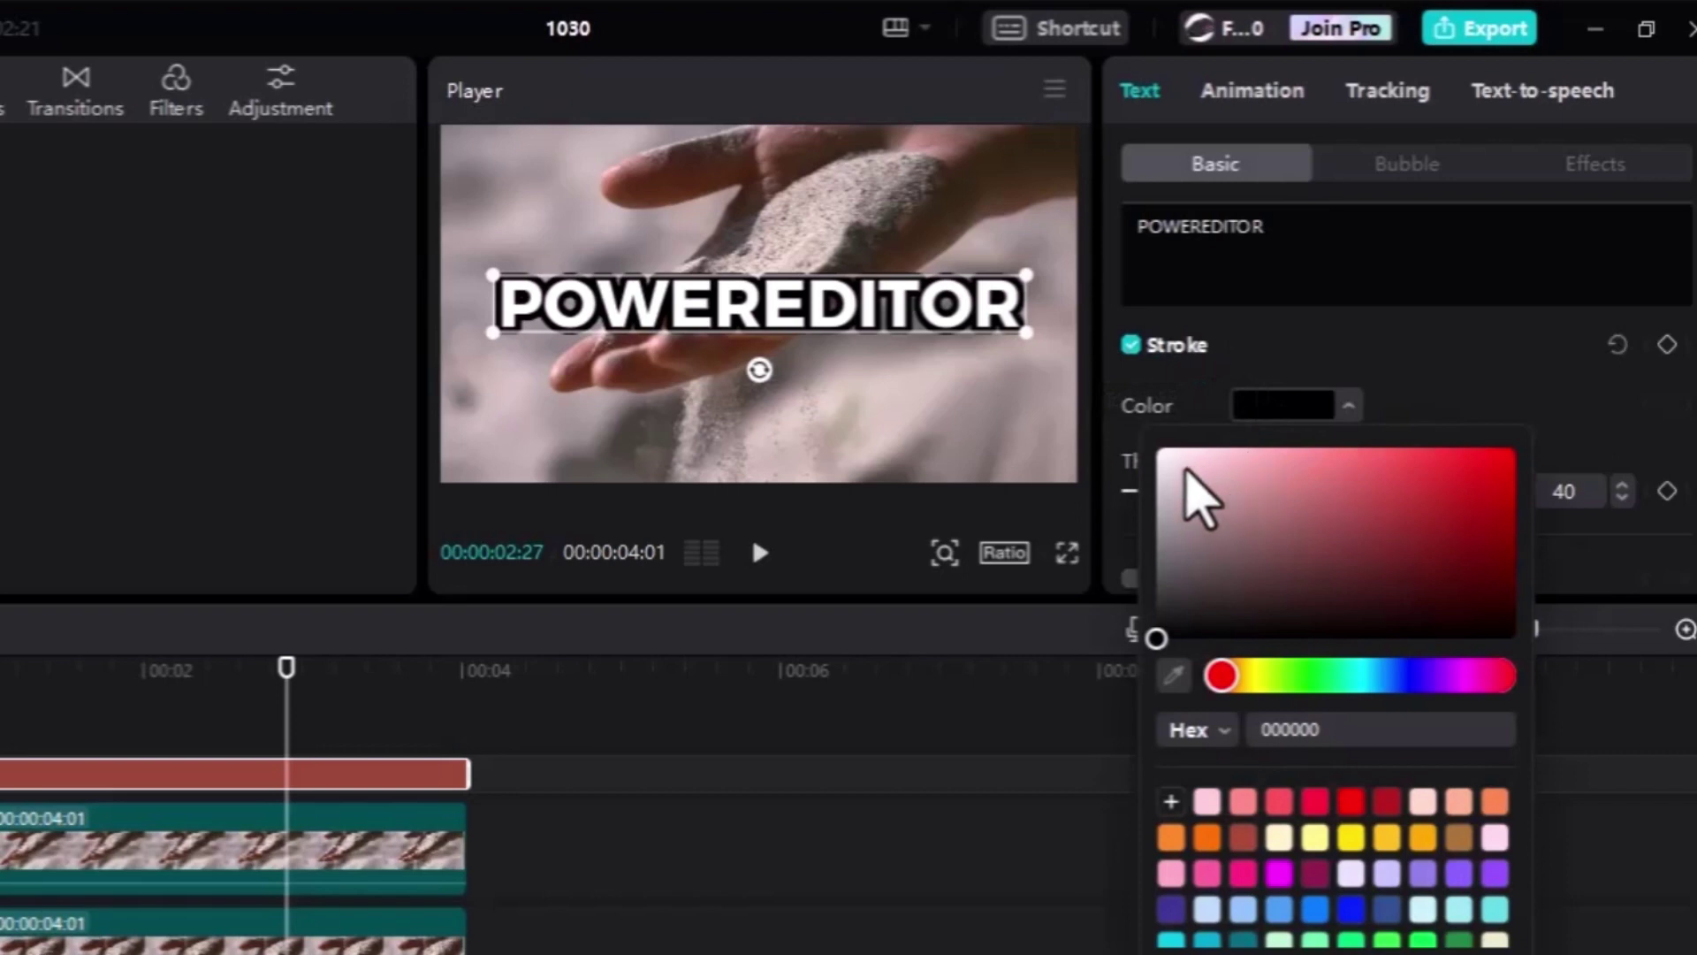
pyautogui.moveTo(1187, 471); pyautogui.dragTo(1123, 454)
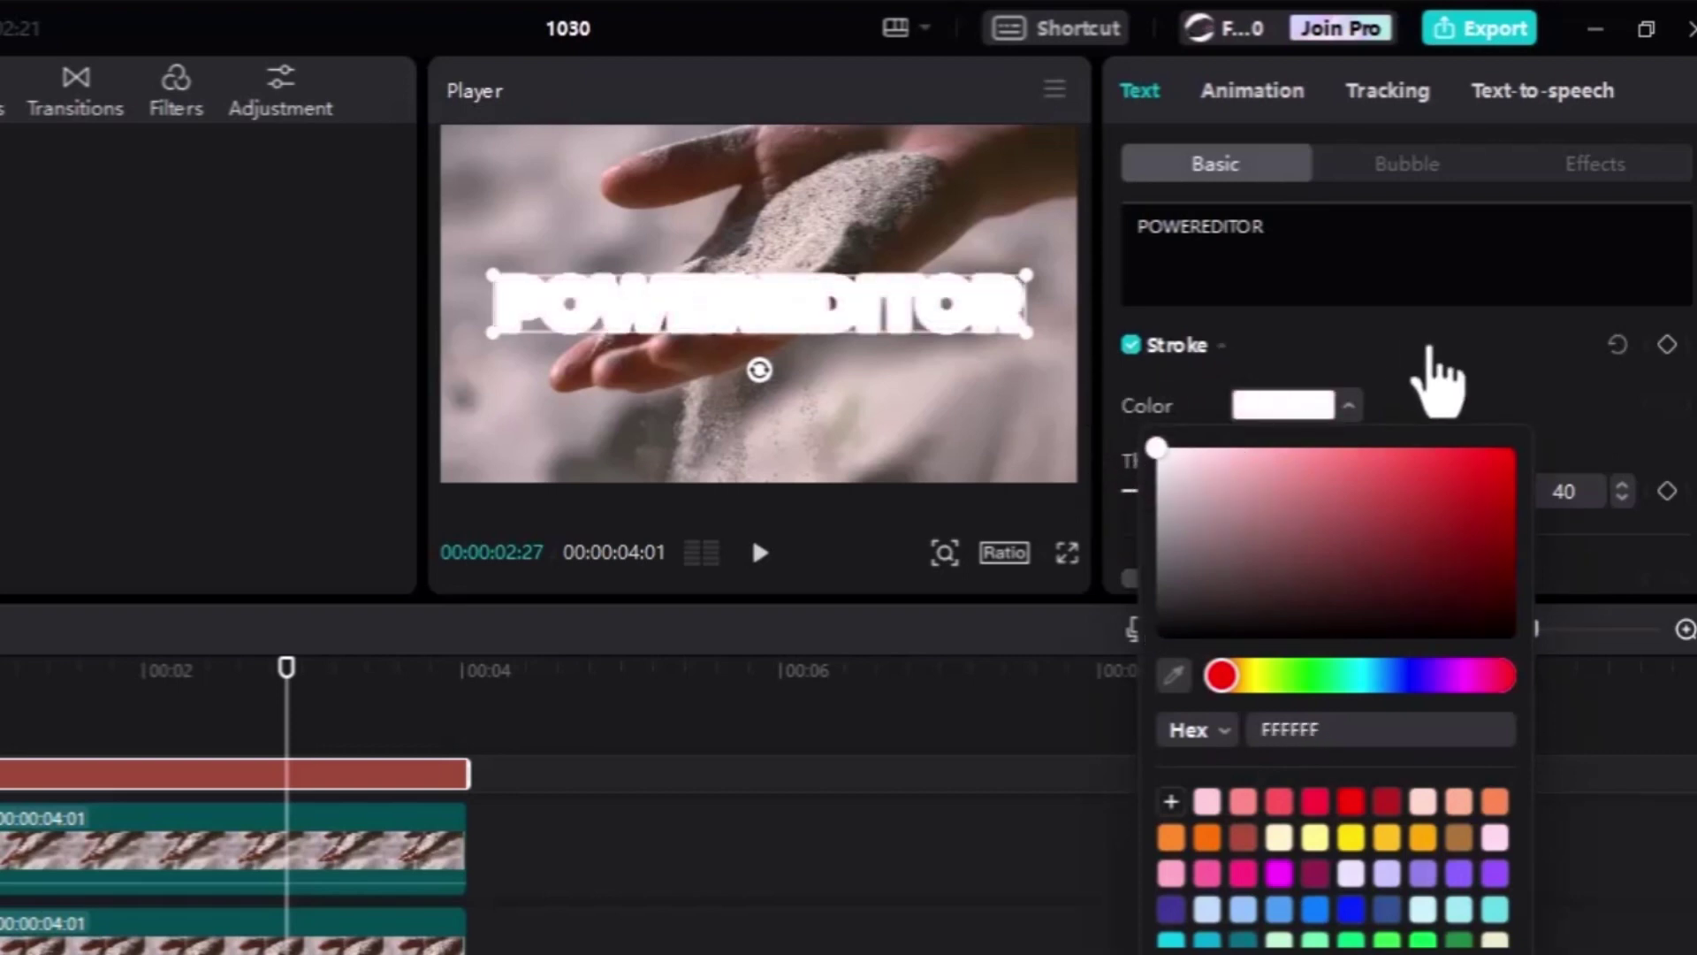
pyautogui.click(1446, 386)
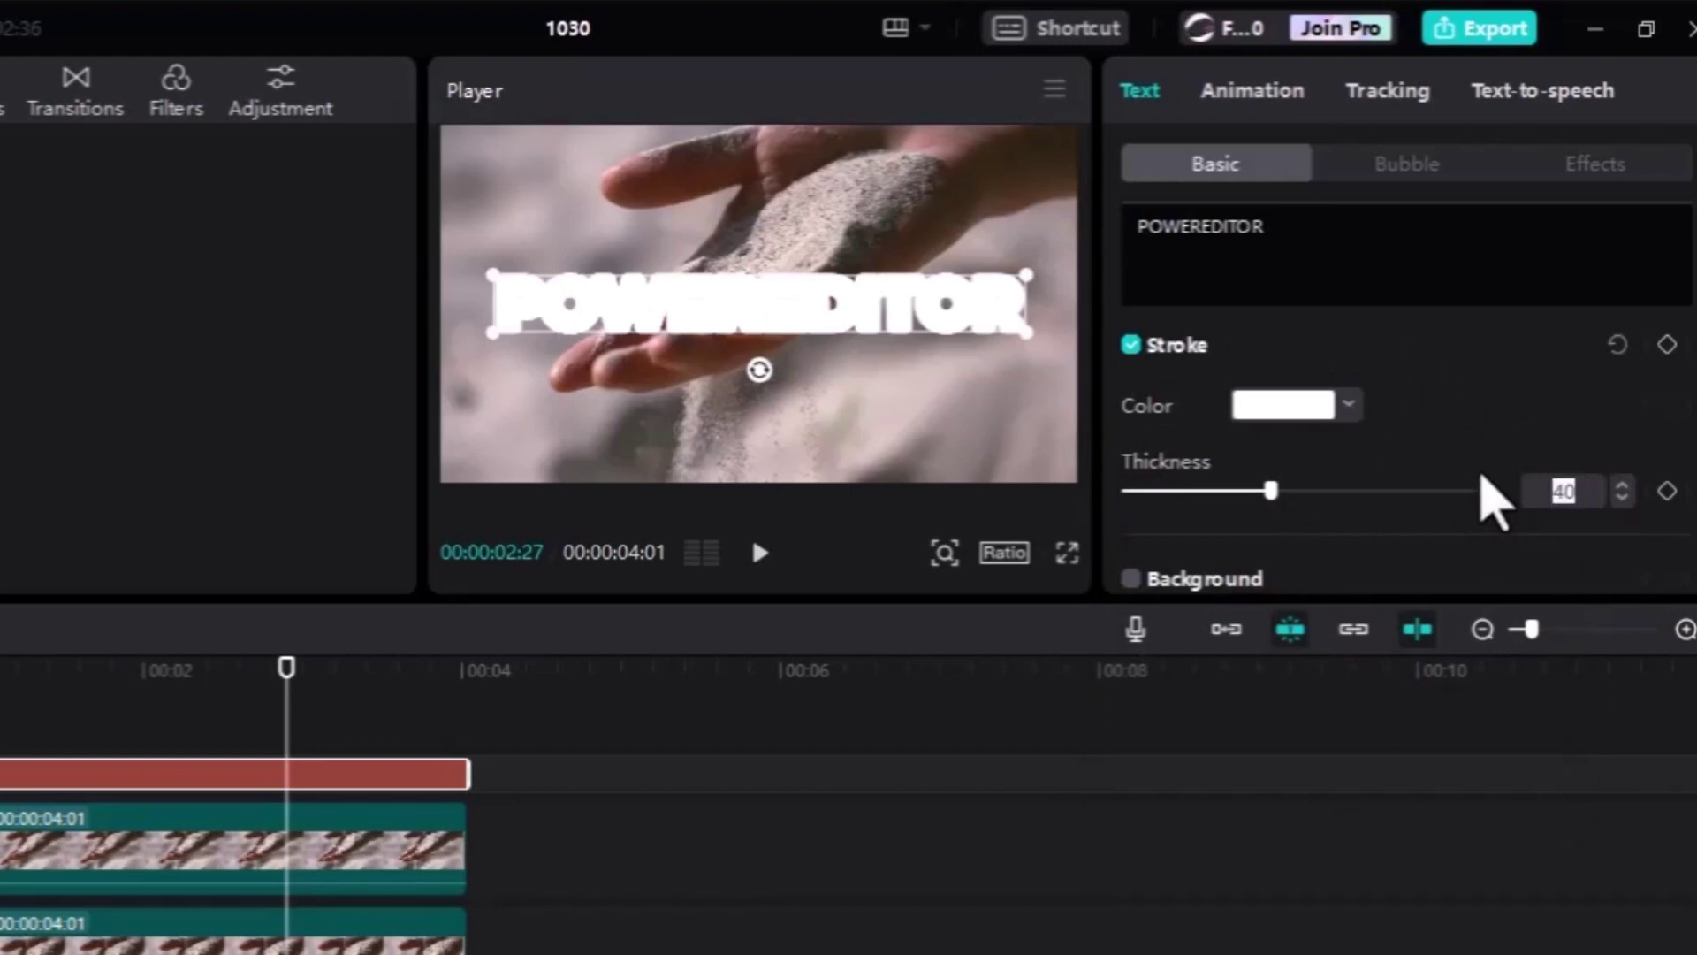
pyautogui.press('Return')
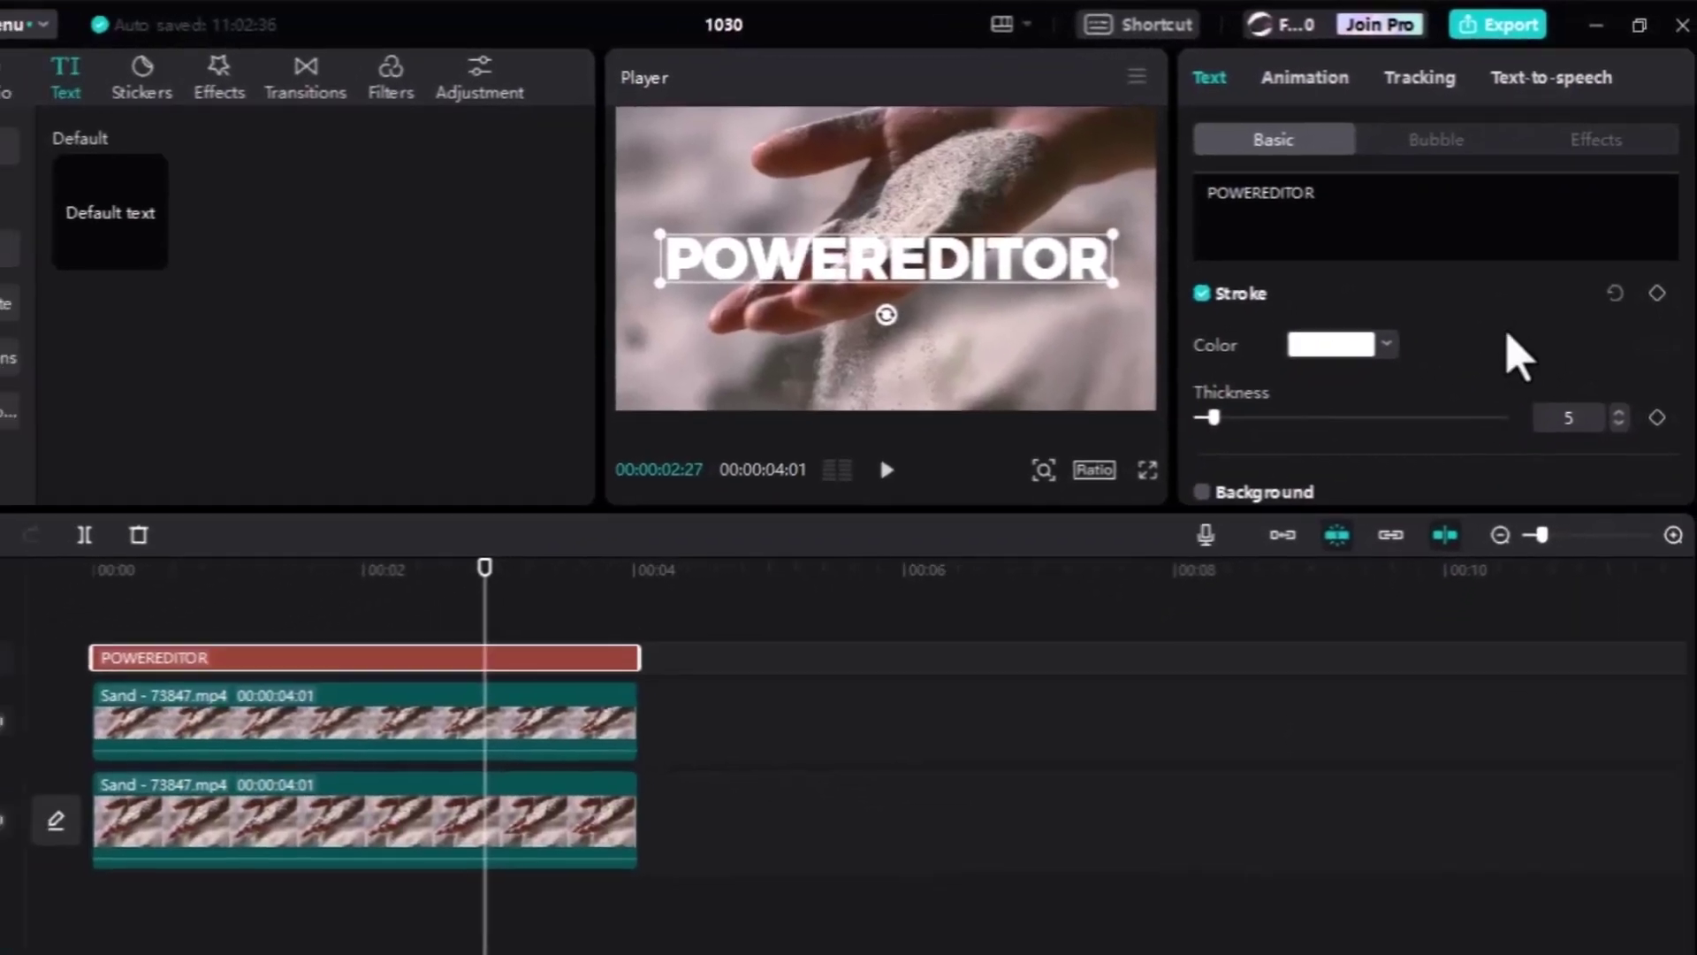
# Play the timeline from the start to preview the styled title over the sand footage.
pyautogui.press('Home')
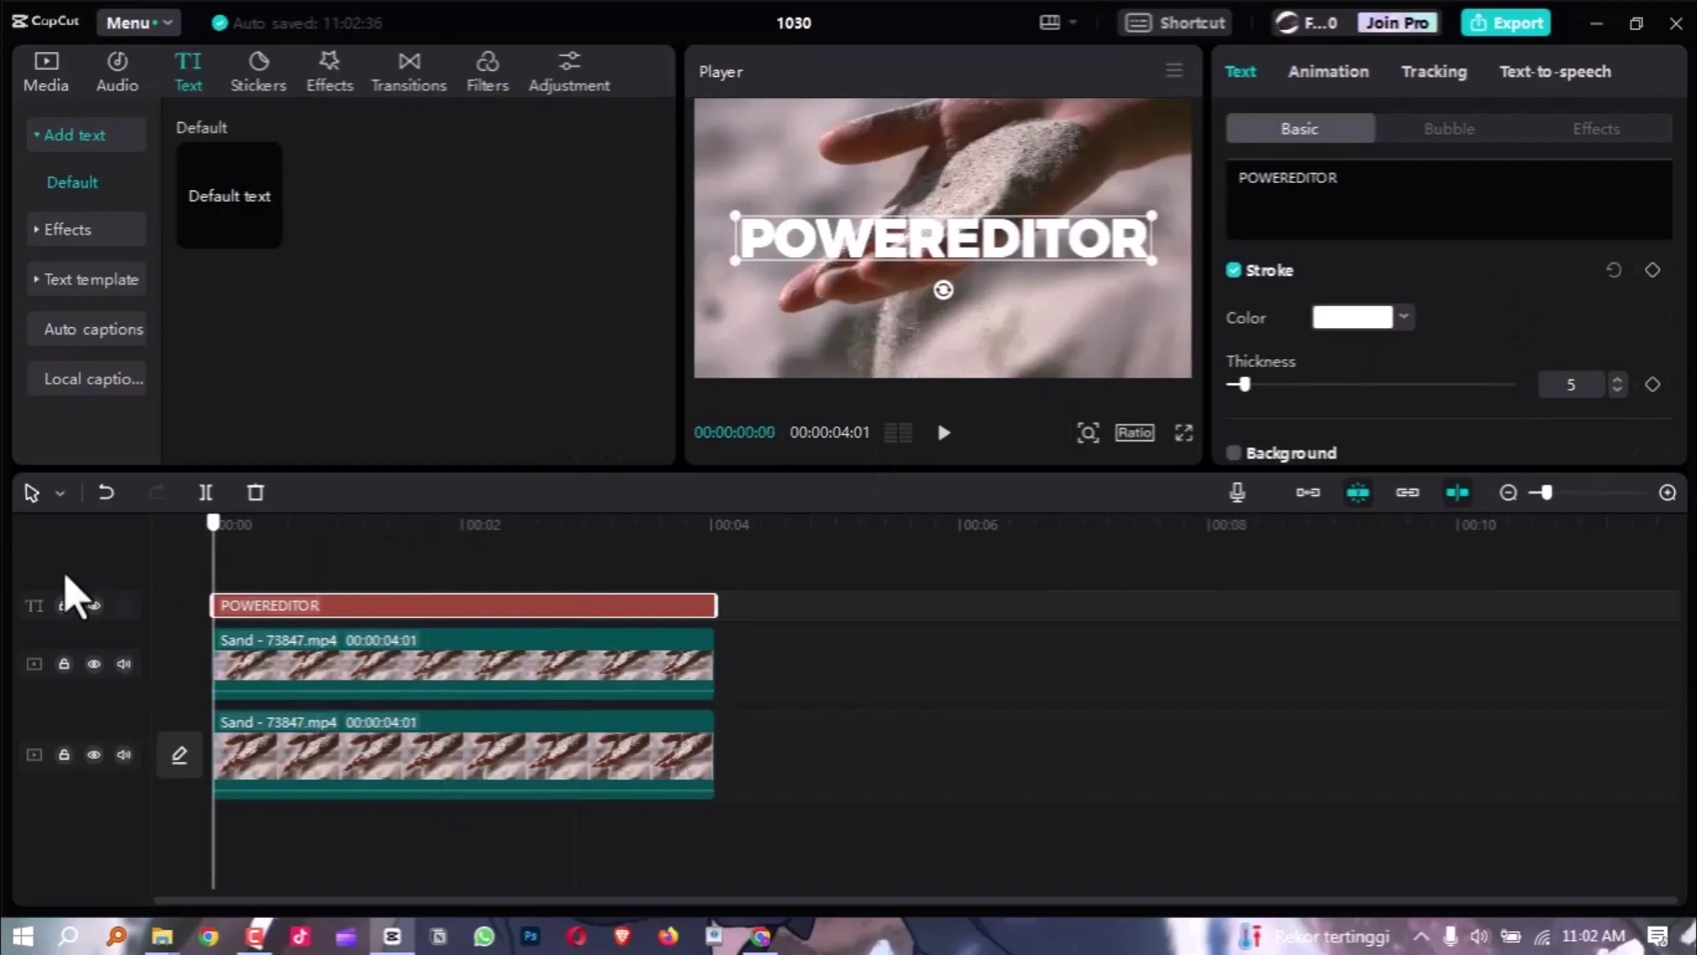
pyautogui.hotkey('ctrl', 'shift', 'f')
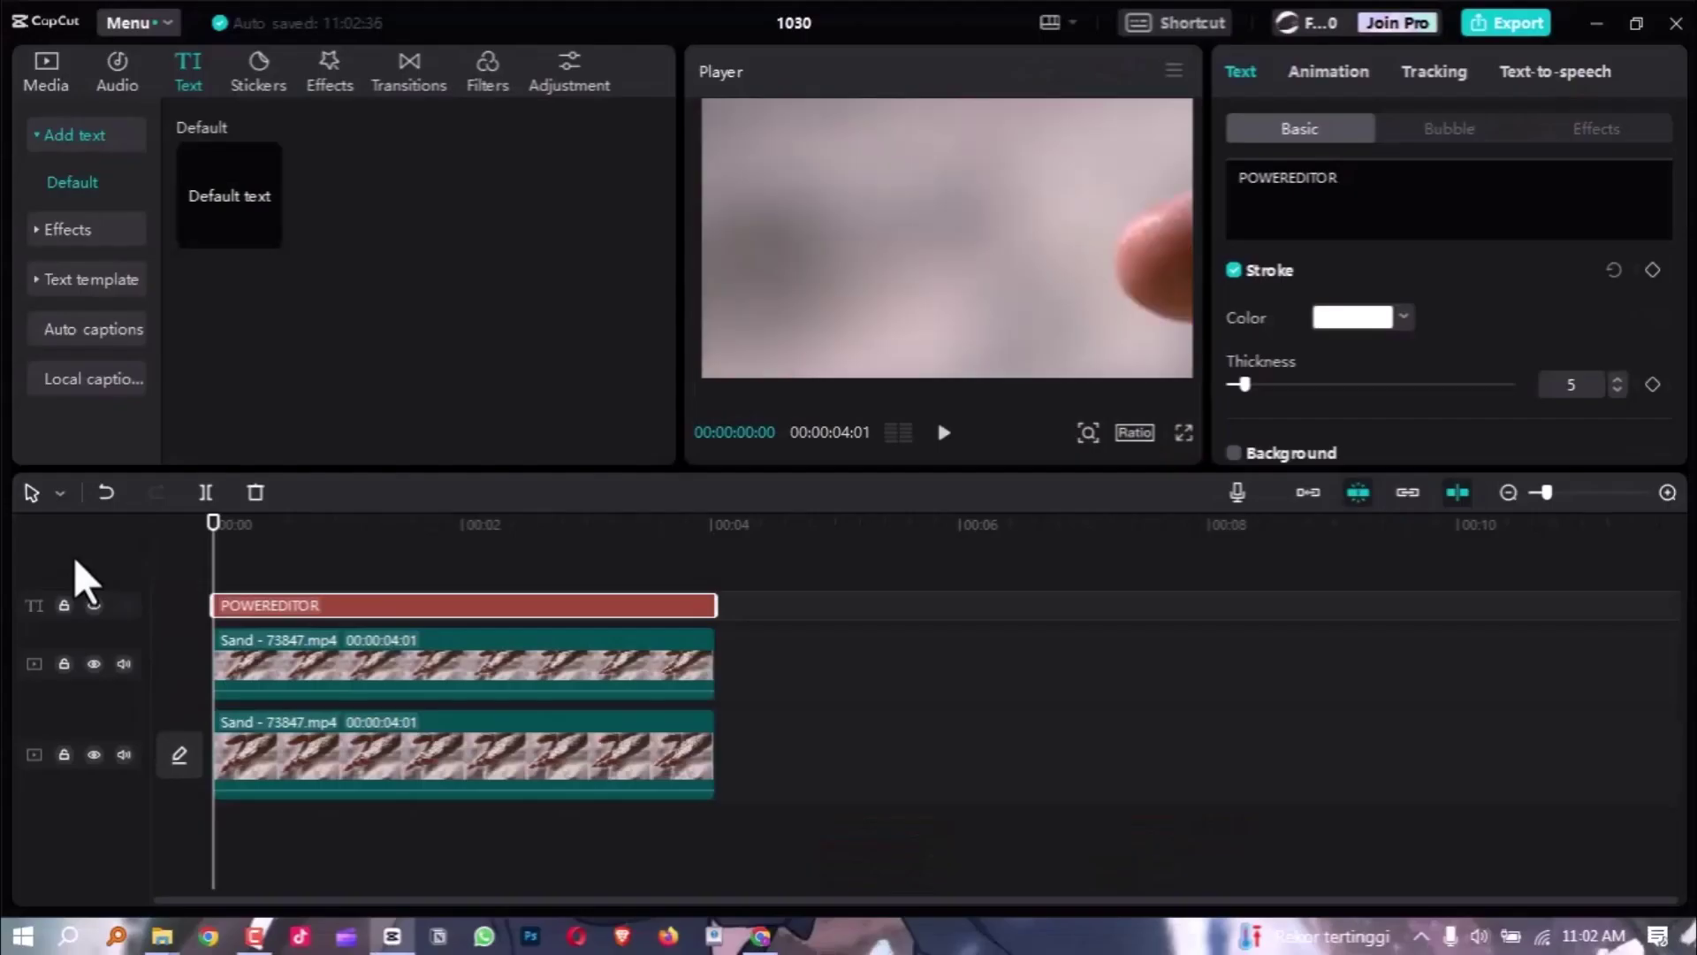
pyautogui.click(74, 561)
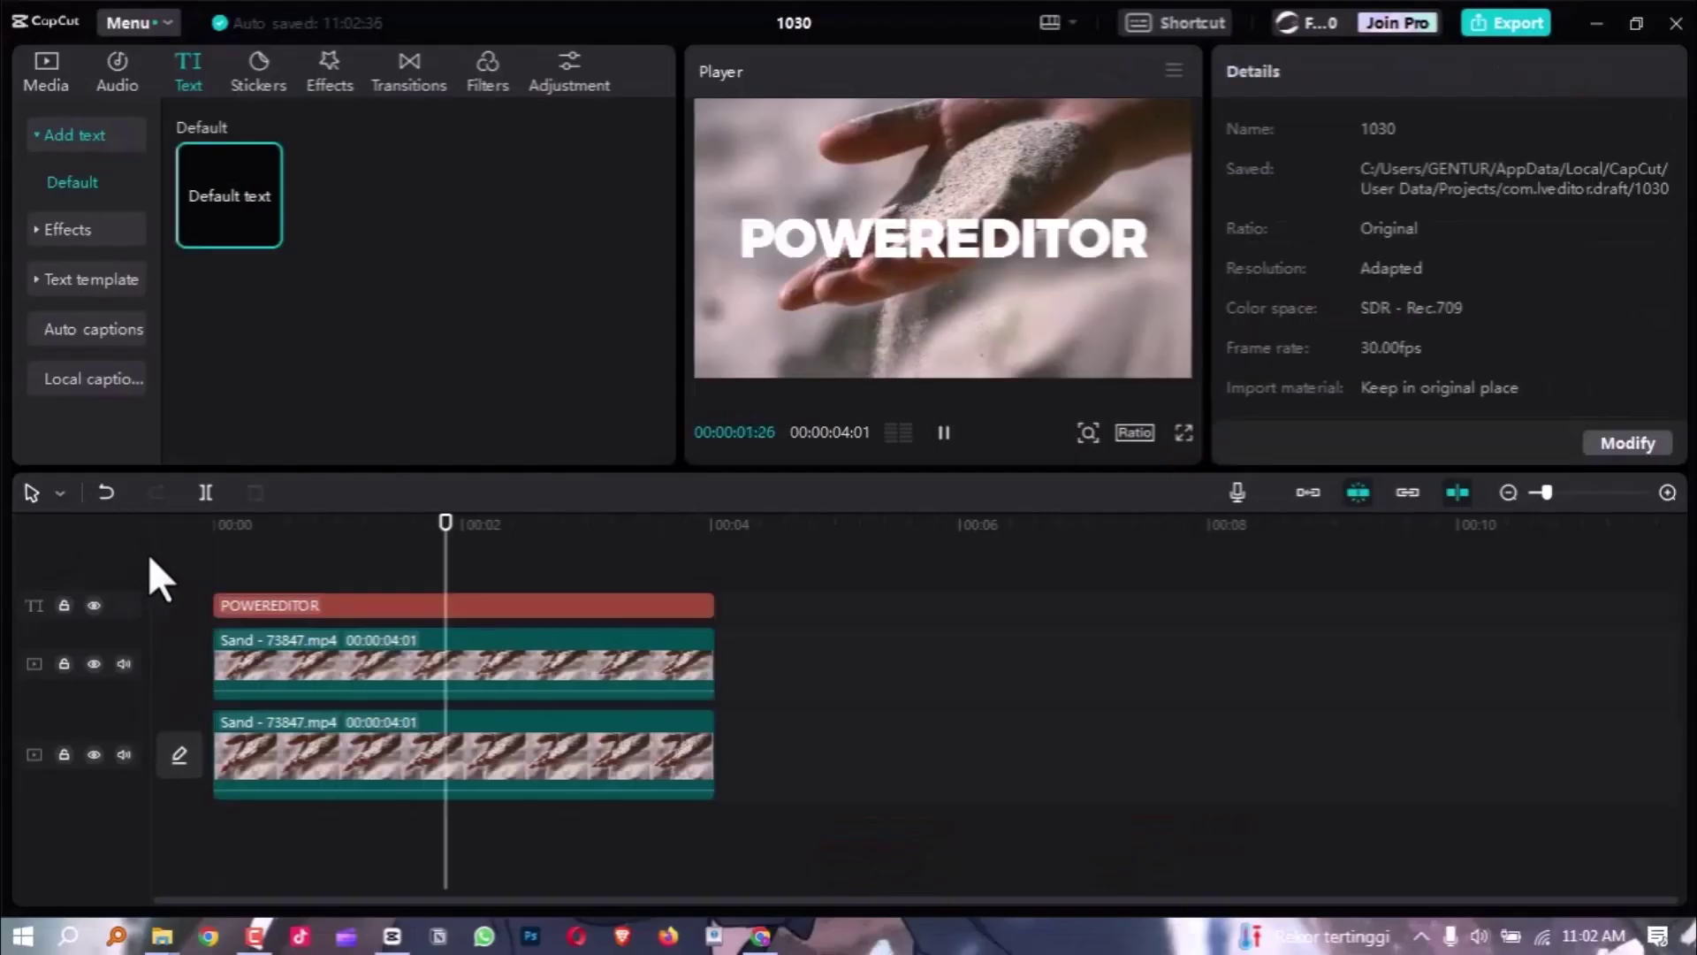
pyautogui.click(433, 566)
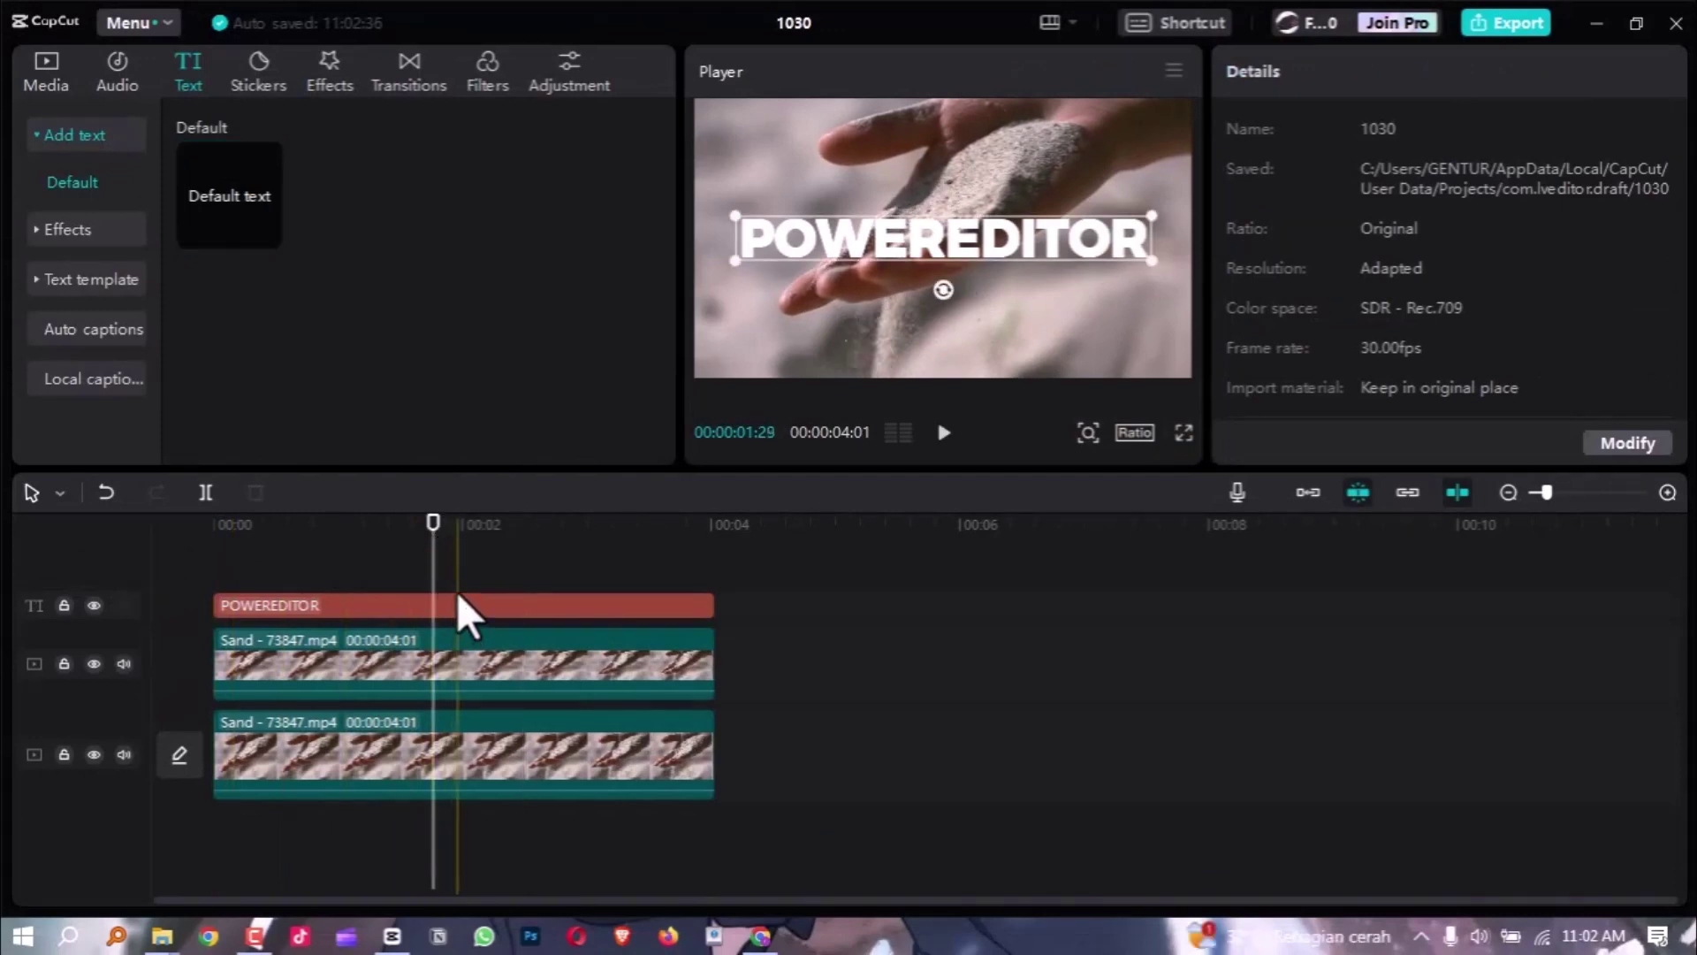
# Duplicate the POWEREDITOR text clip and align the copy with the timeline start on its own track above the original.
pyautogui.click(458, 597)
pyautogui.hotkey('ctrl', 'c')
pyautogui.hotkey('ctrl', 'v')
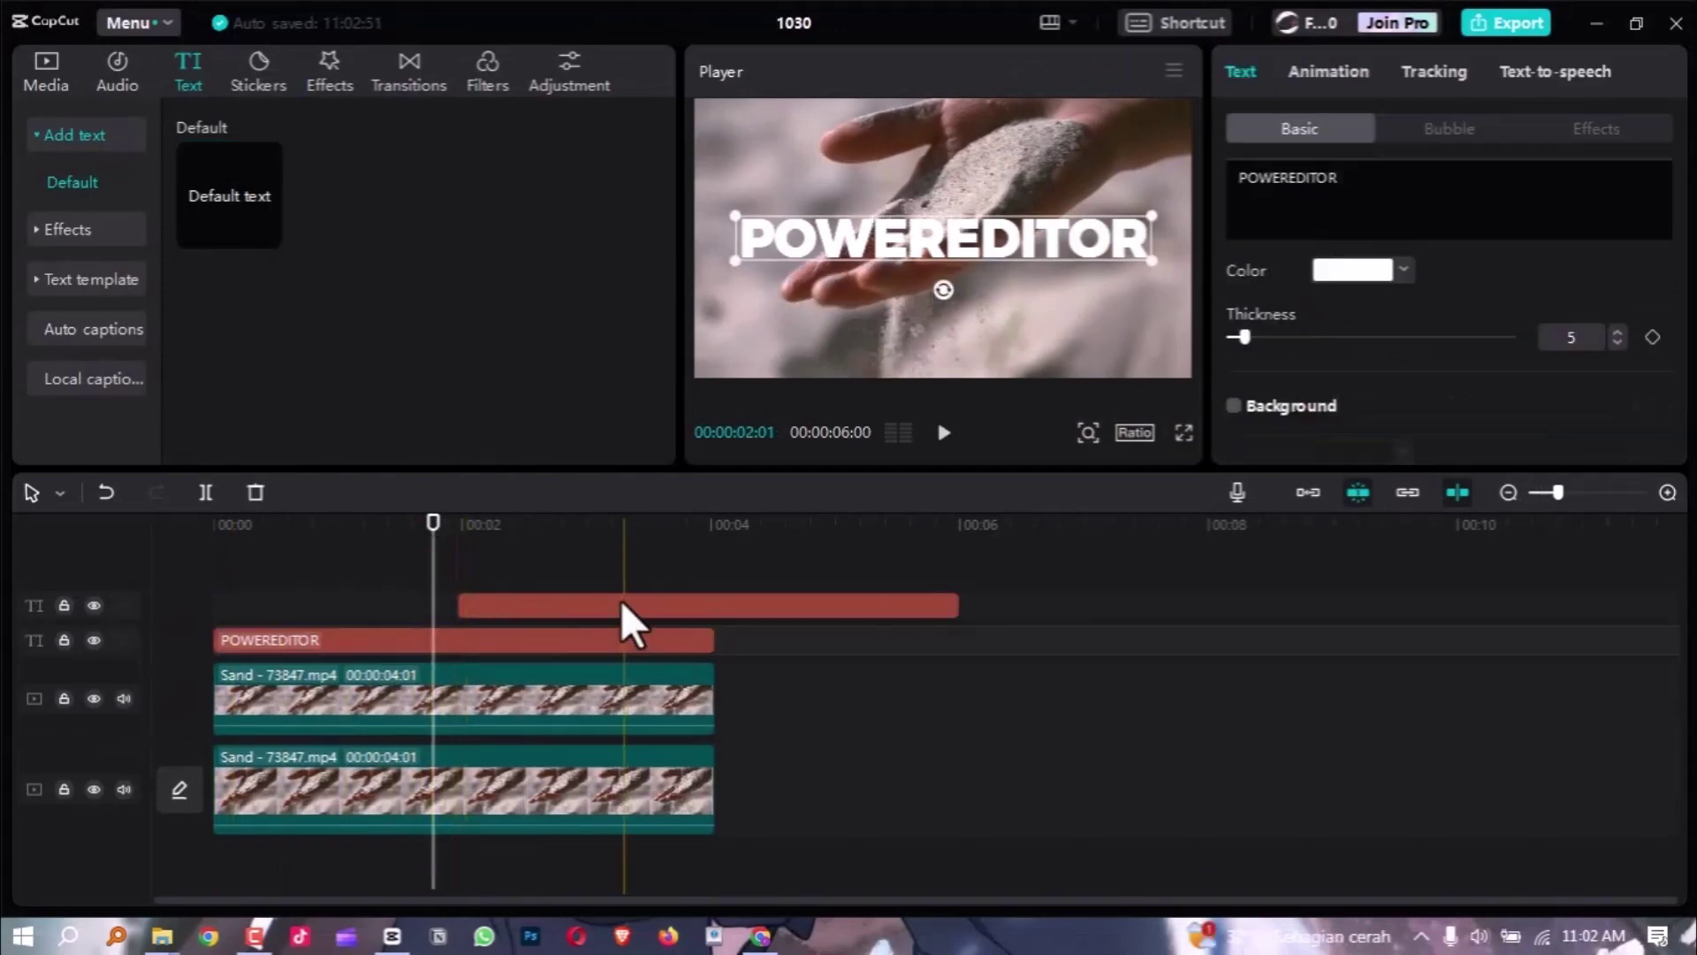
pyautogui.moveTo(620, 601); pyautogui.dragTo(372, 607)
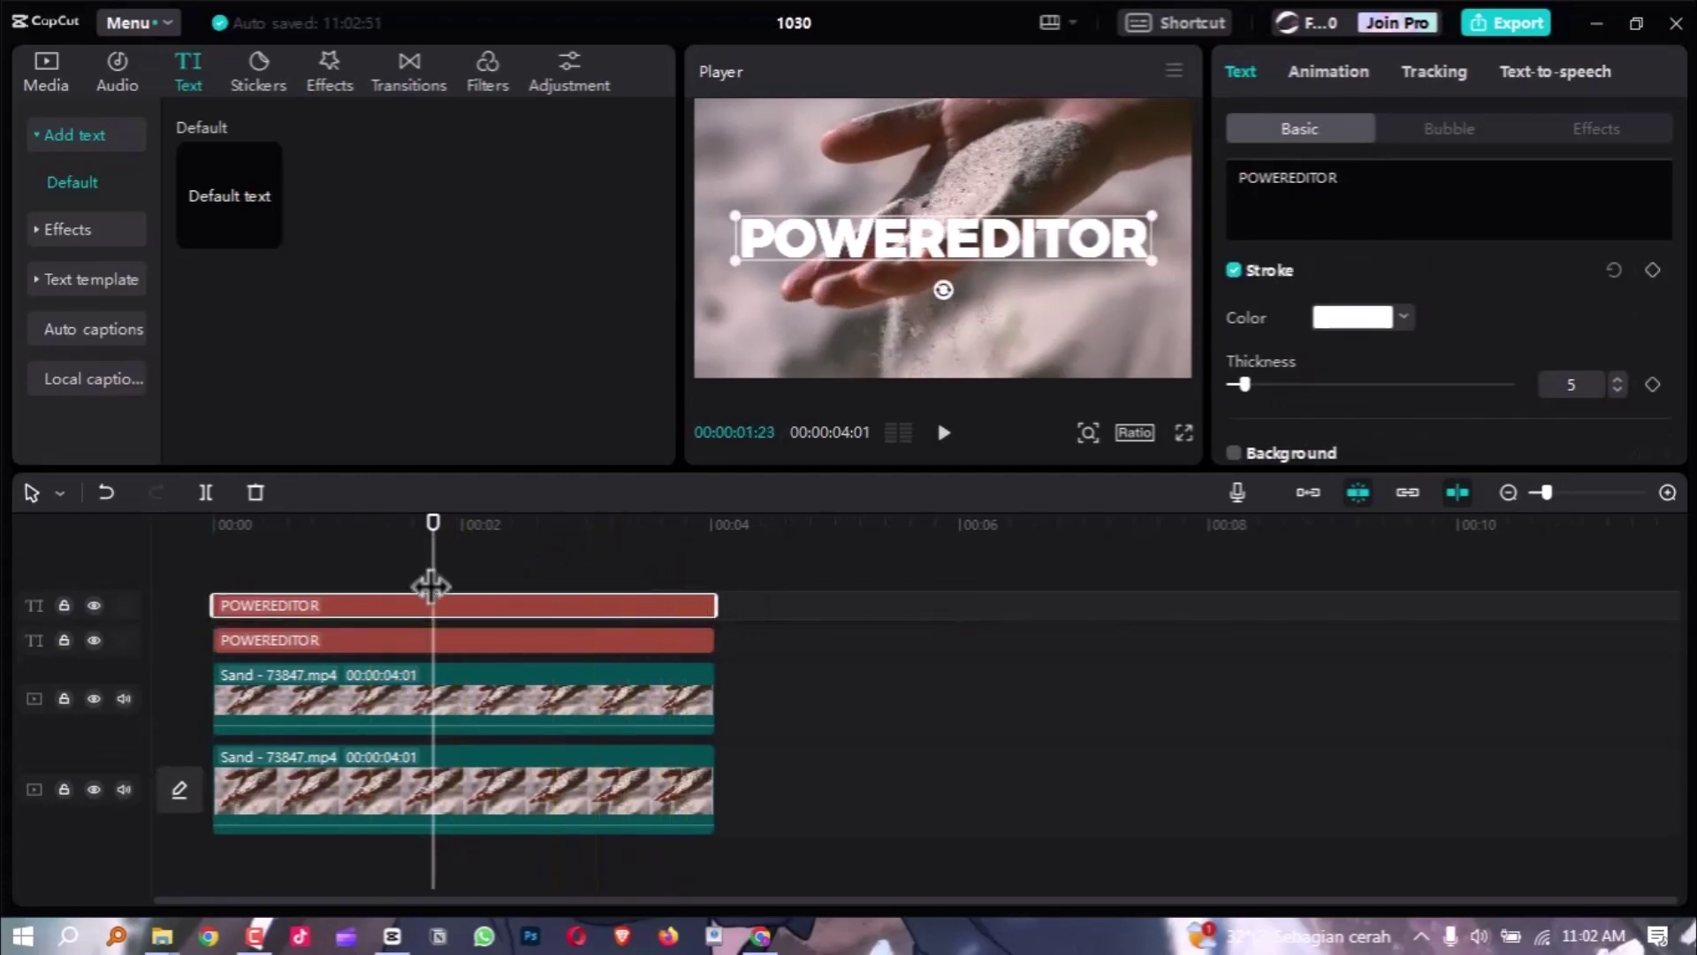
# Turn the lower POWEREDITOR text into a compound clip and place it between the two Sand clips.
pyautogui.click(502, 639)
pyautogui.rightClick(502, 639)
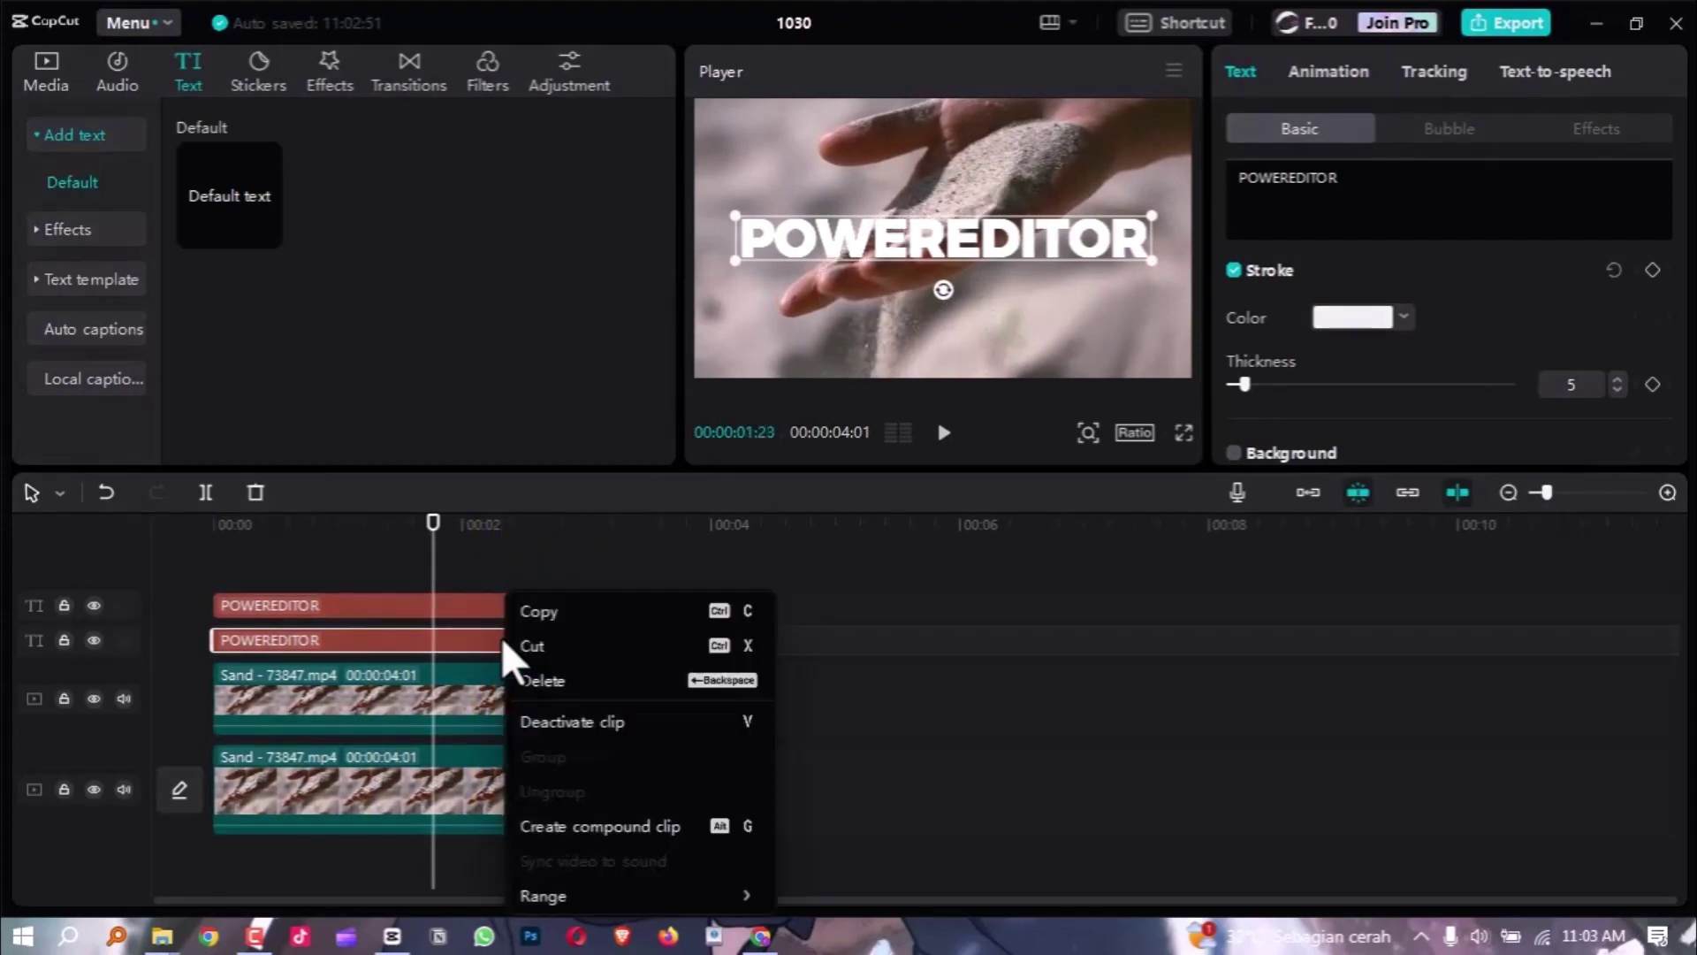
pyautogui.click(602, 826)
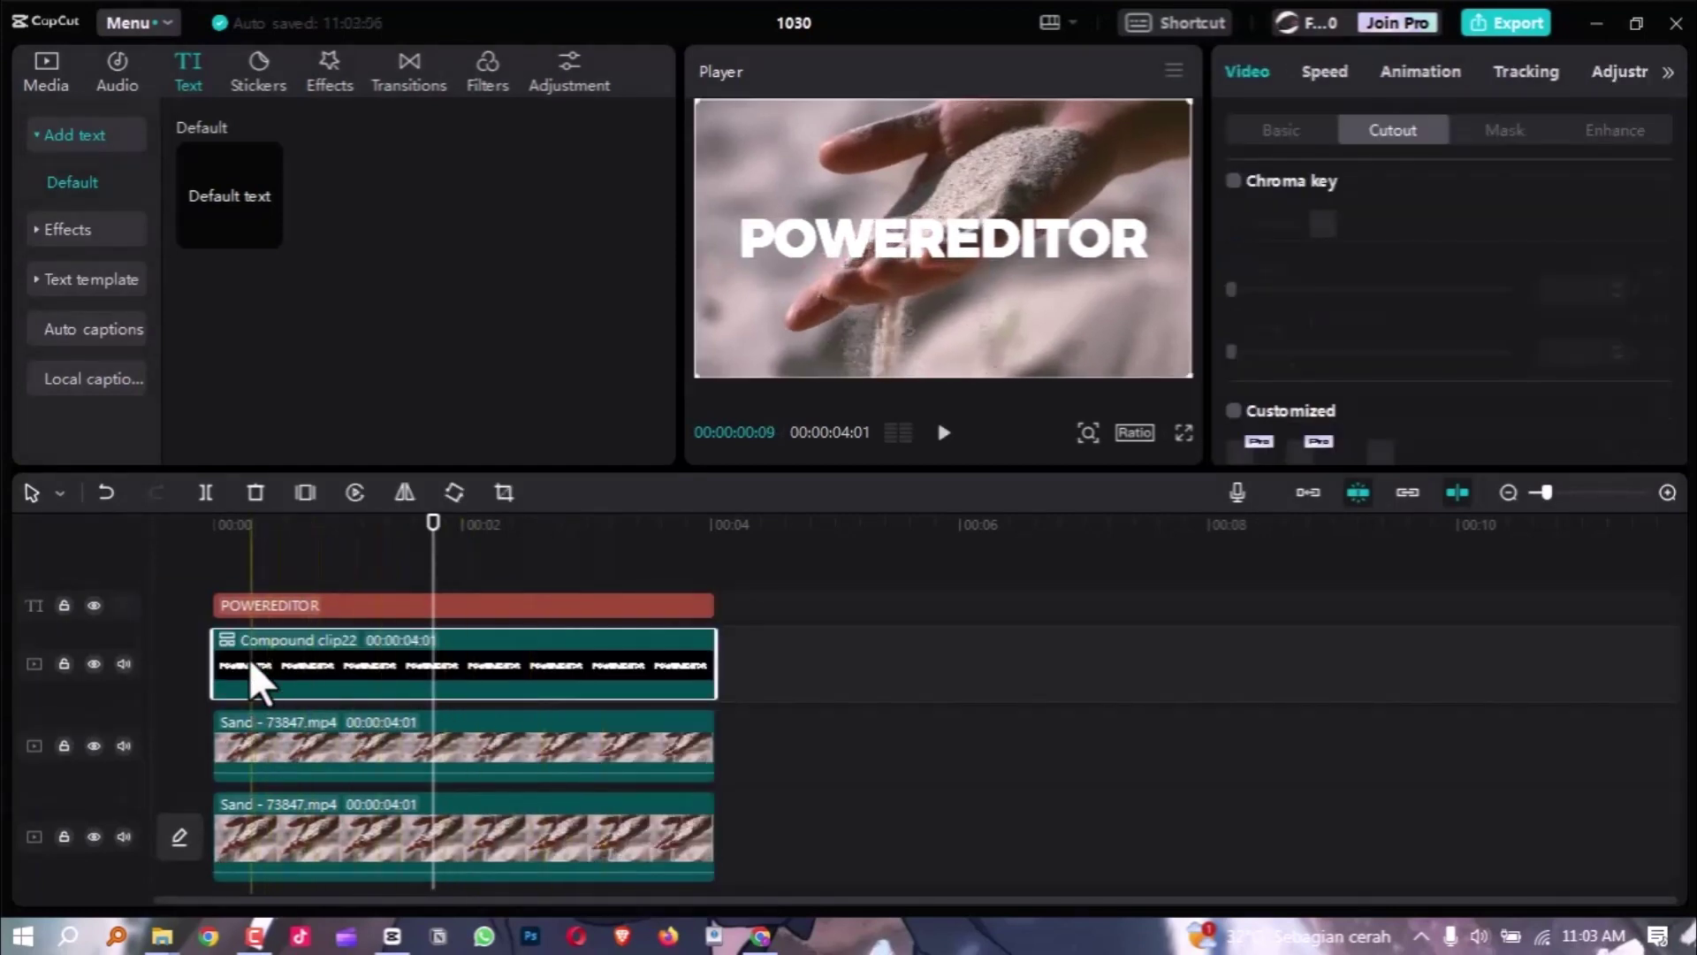
pyautogui.moveTo(249, 660)
pyautogui.mouseDown()
pyautogui.moveTo(226, 771)
pyautogui.moveTo(248, 646)
pyautogui.mouseUp()
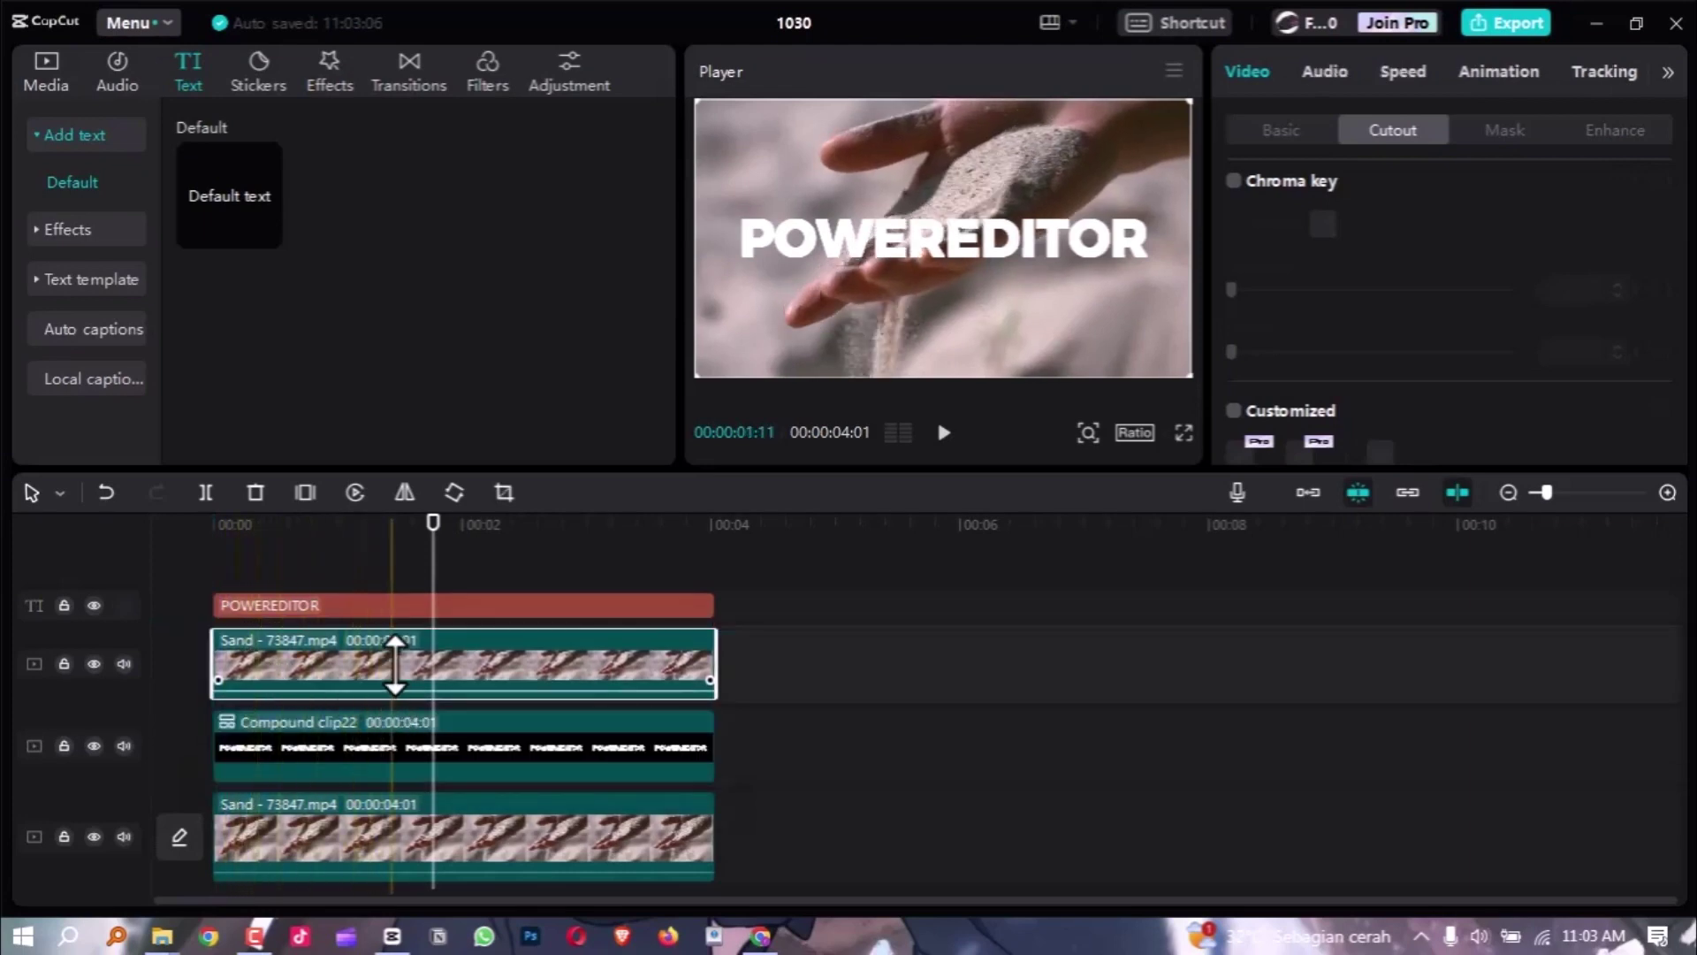
# Check the layering from the timeline start by briefly hiding and reshowing the POWEREDITOR text track and the bottom Sand track.
pyautogui.click(289, 525)
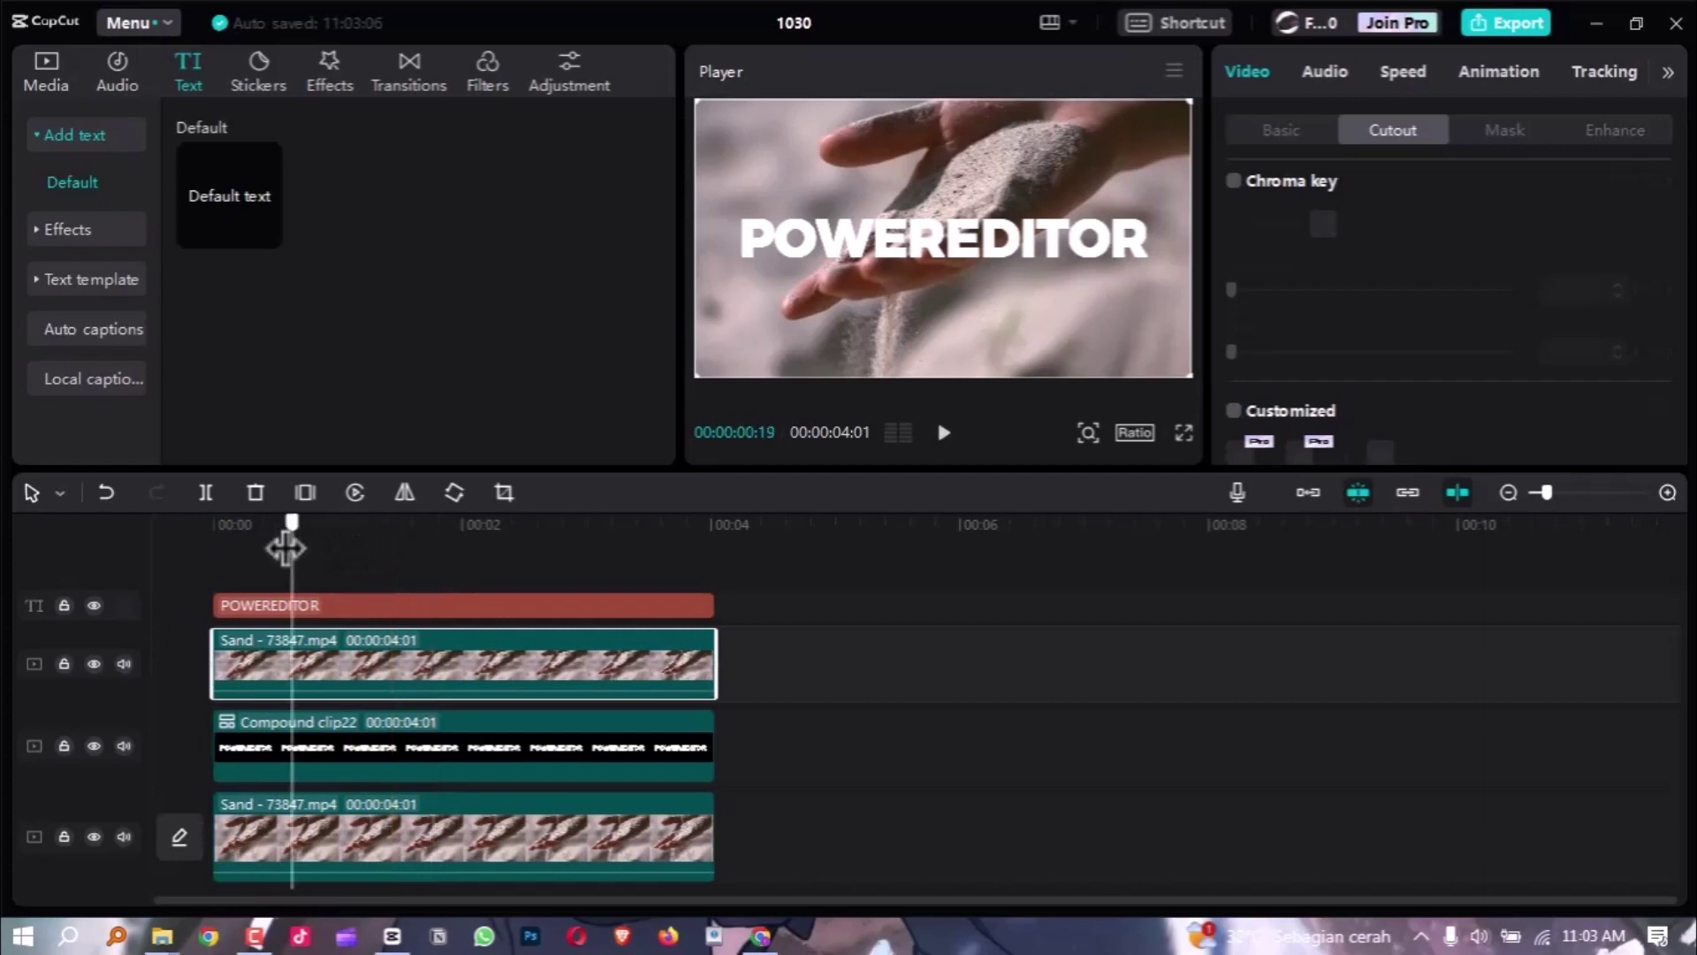
pyautogui.moveTo(284, 548); pyautogui.dragTo(178, 528)
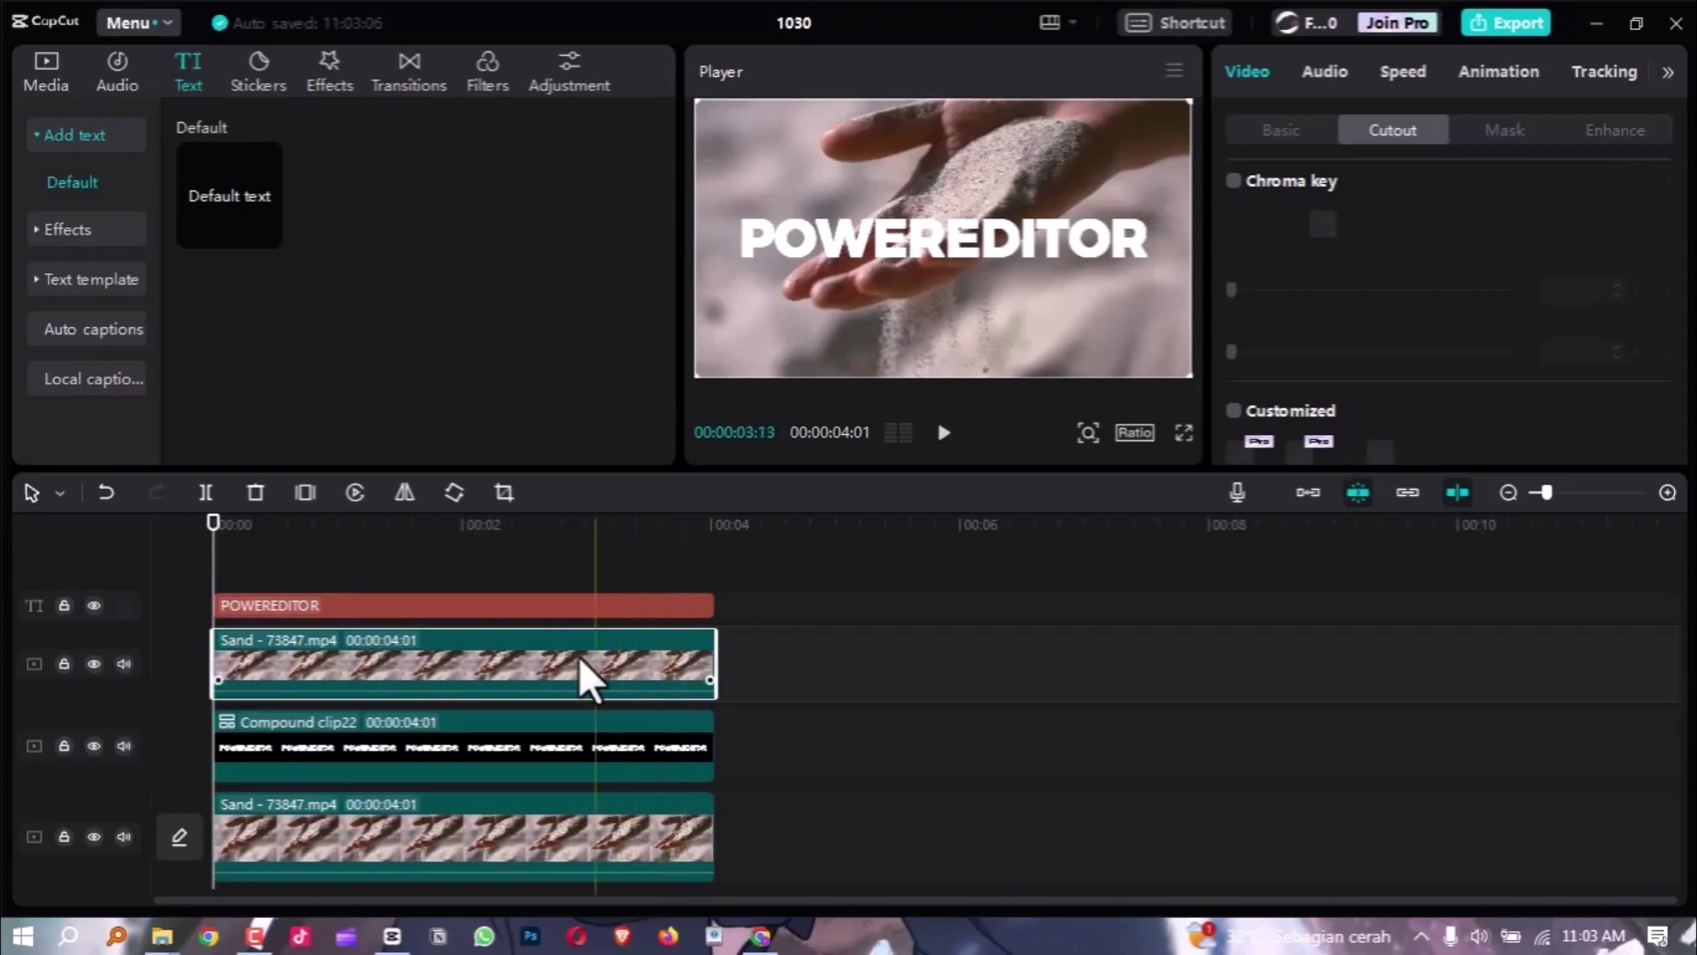
pyautogui.click(93, 605)
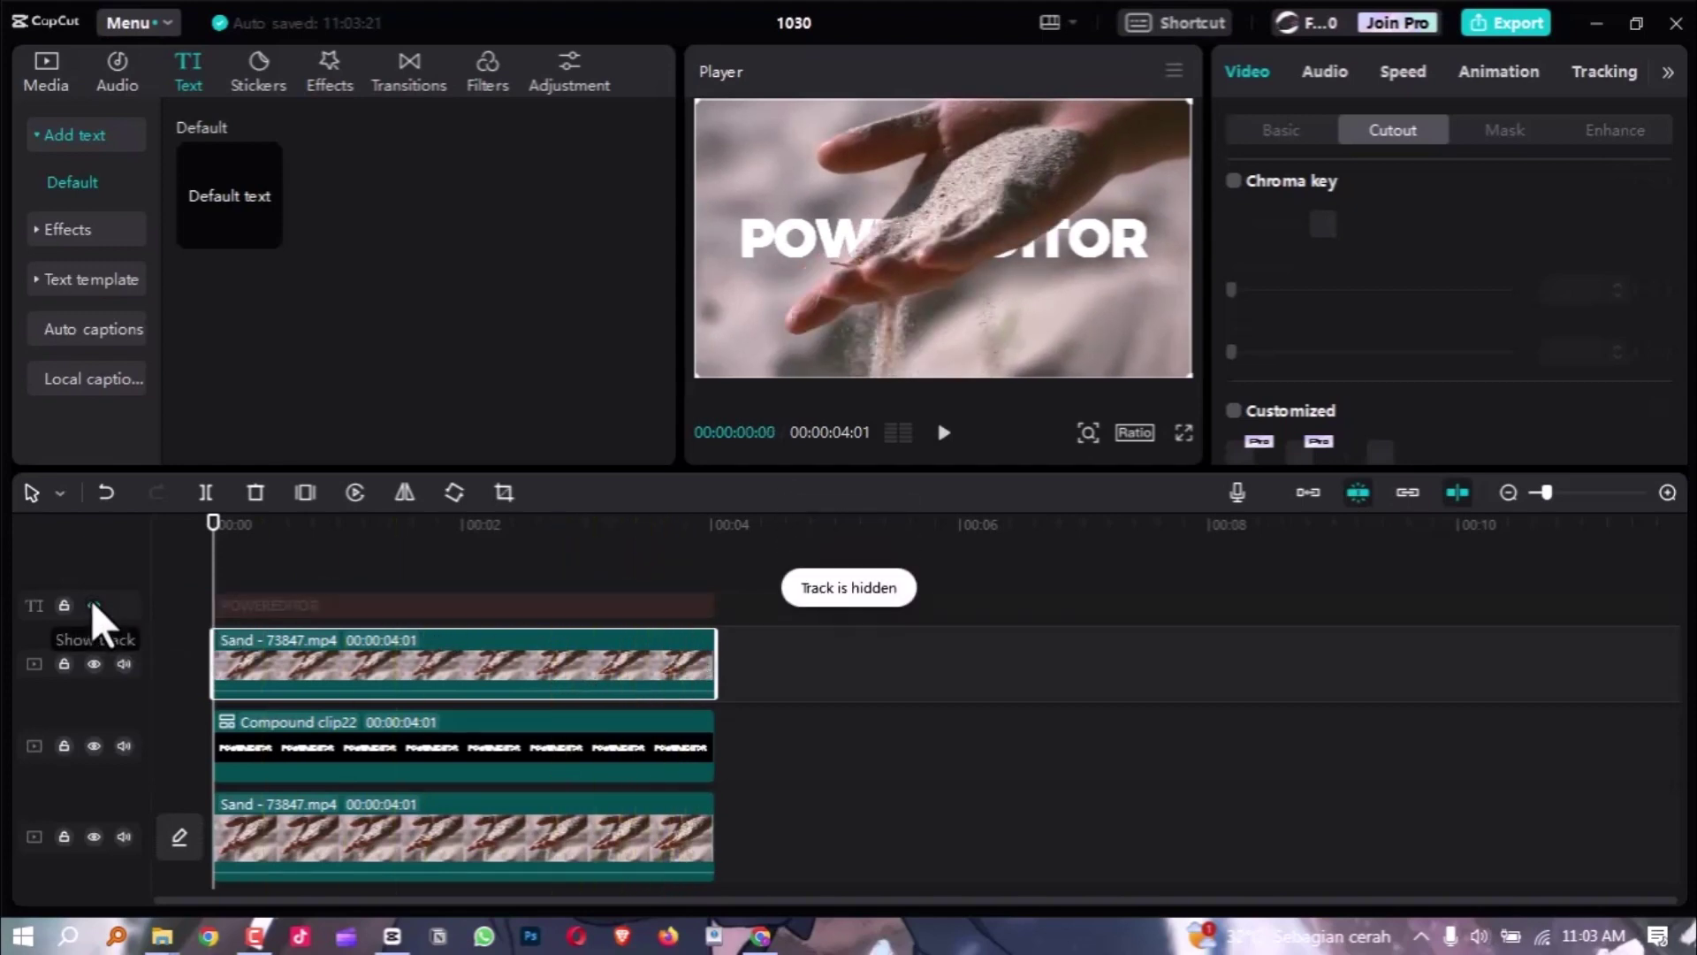
pyautogui.click(93, 834)
pyautogui.click(93, 834)
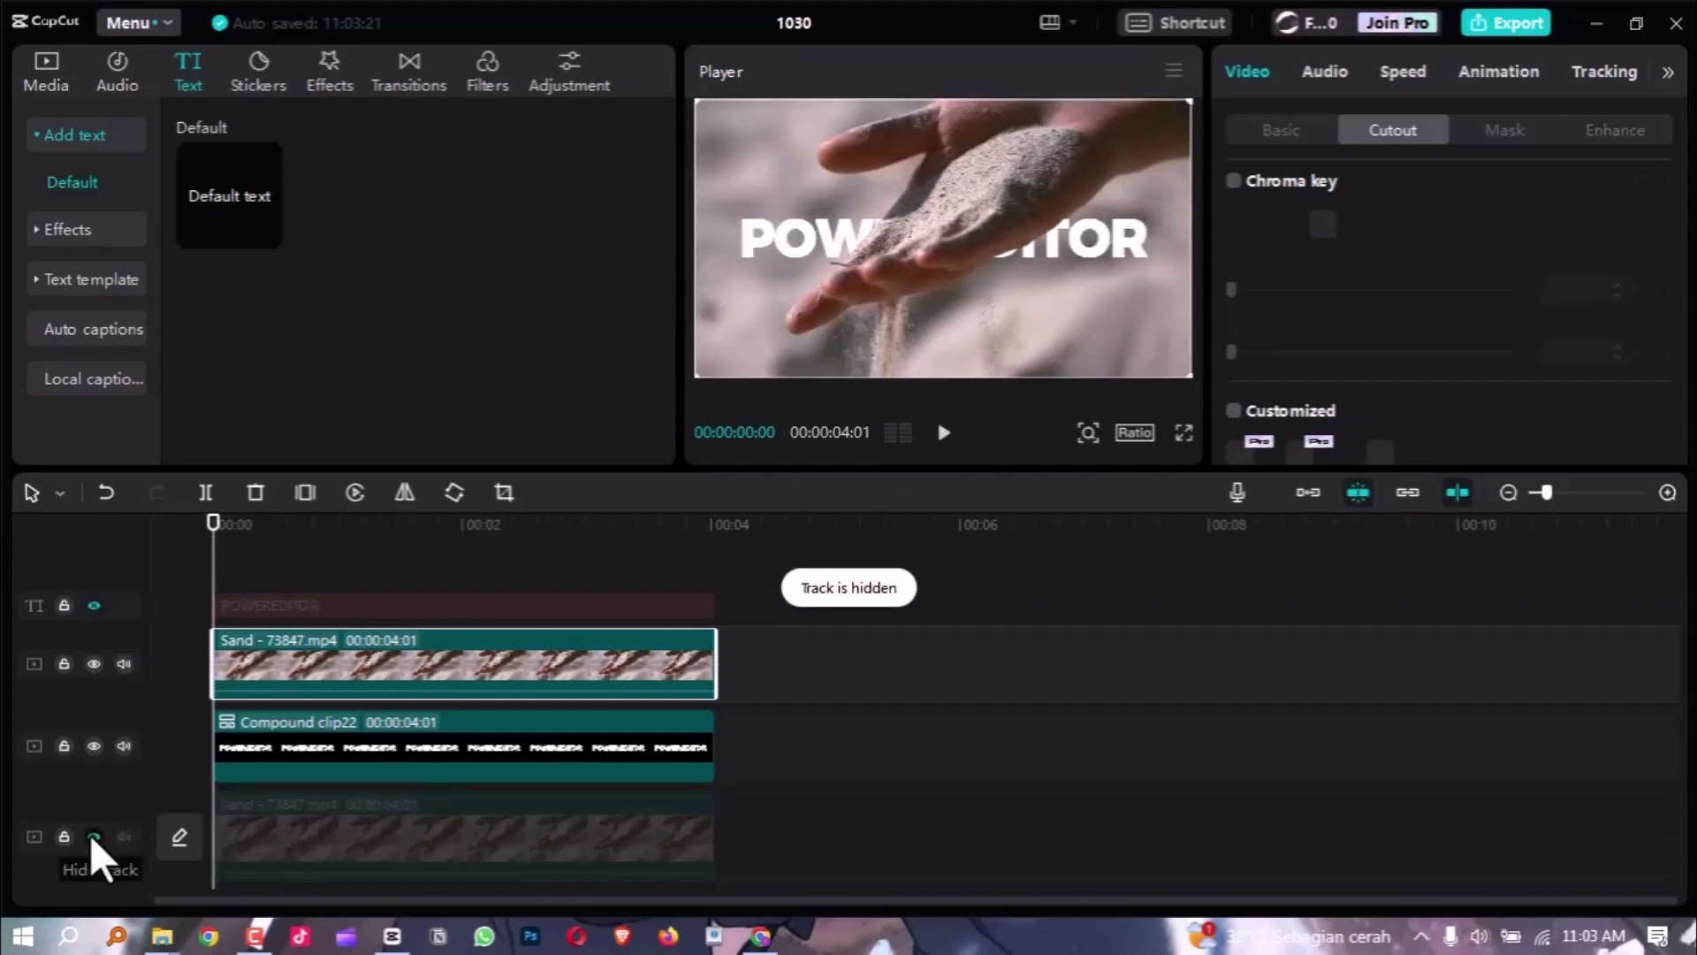
pyautogui.click(94, 606)
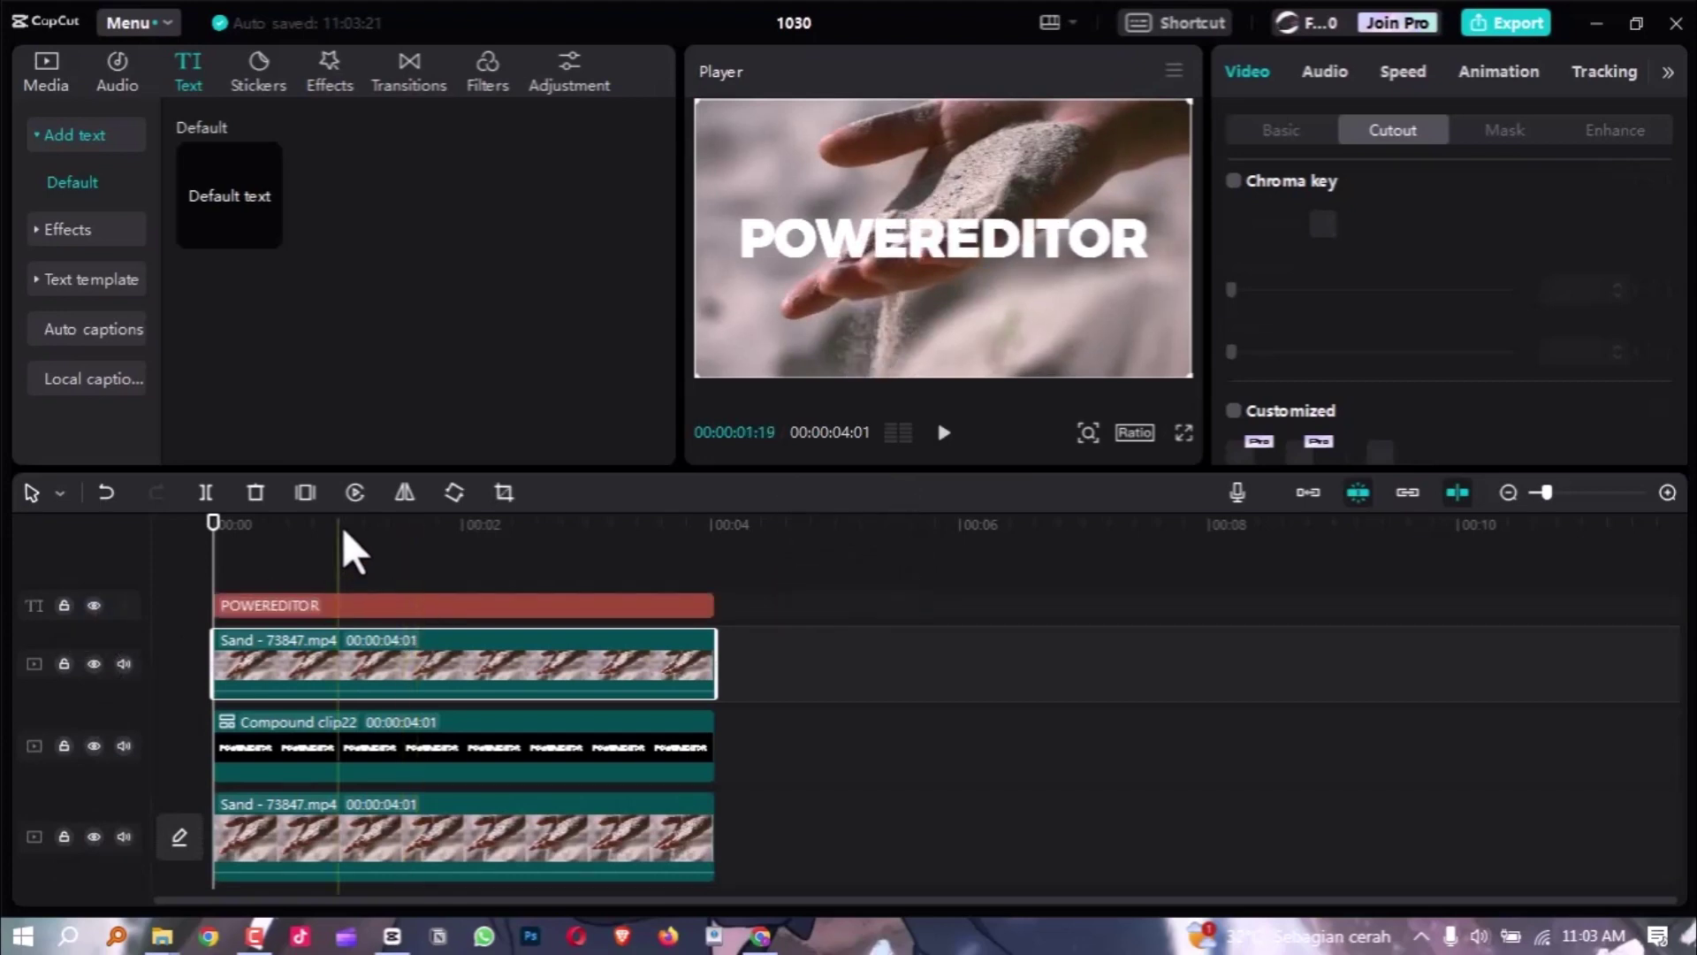
pyautogui.click(378, 529)
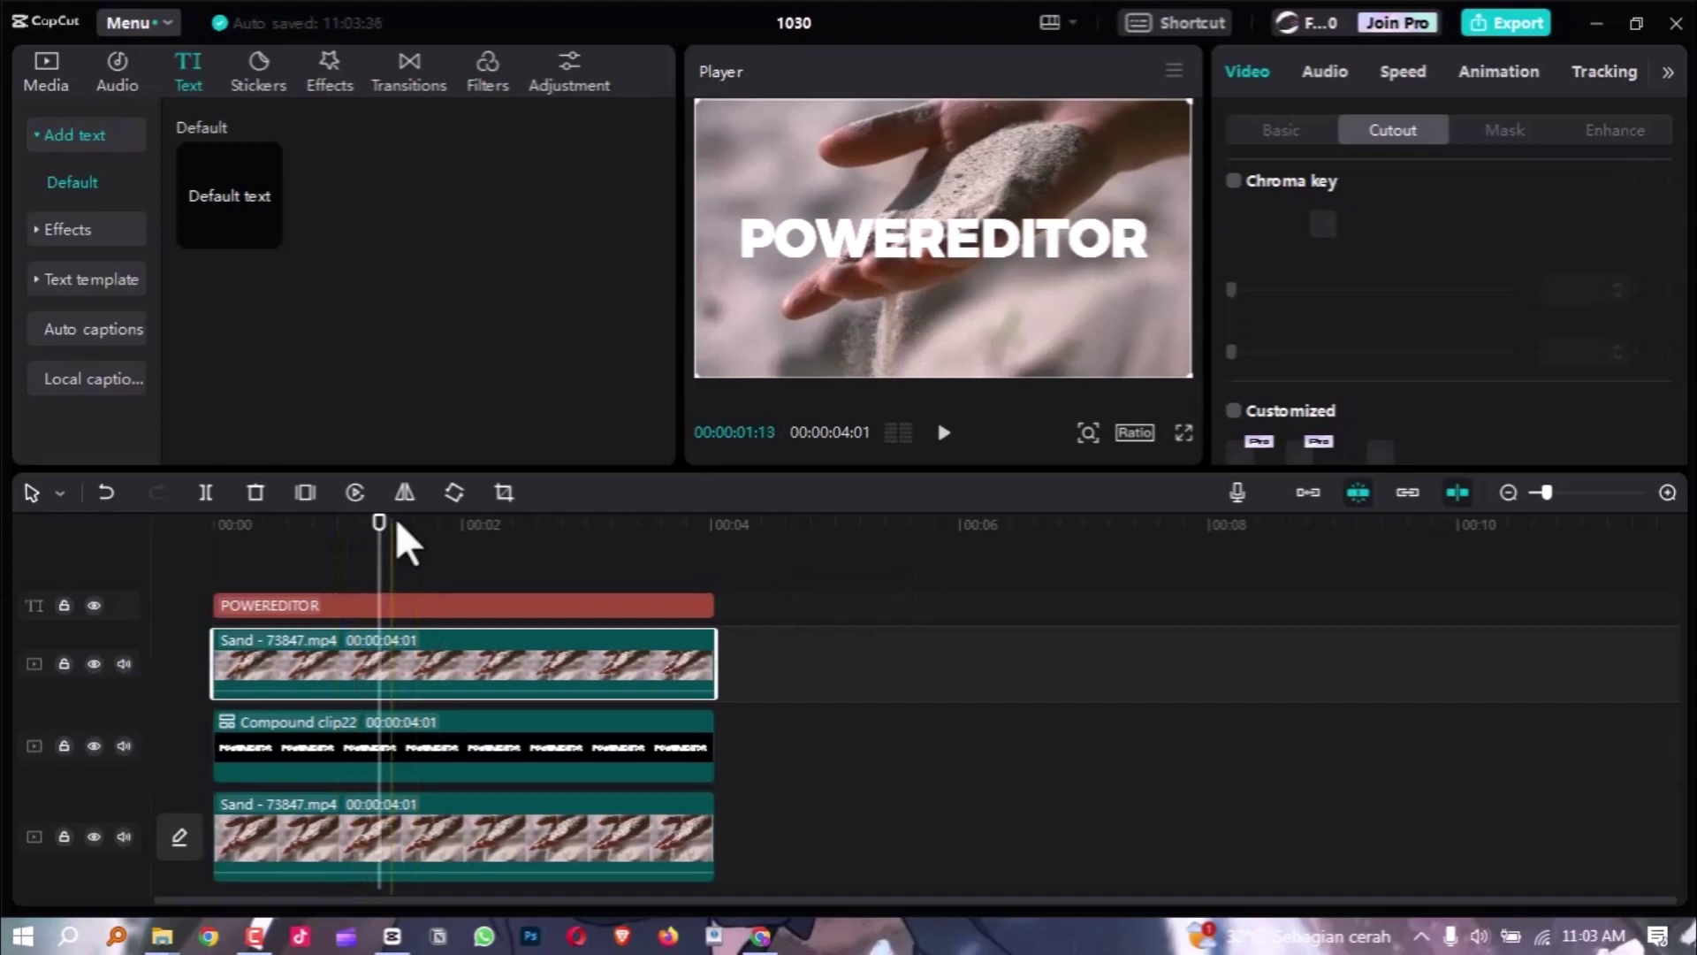
# Set the fill color of the top POWEREDITOR text to black (000000), keeping its white stroke.
pyautogui.click(481, 596)
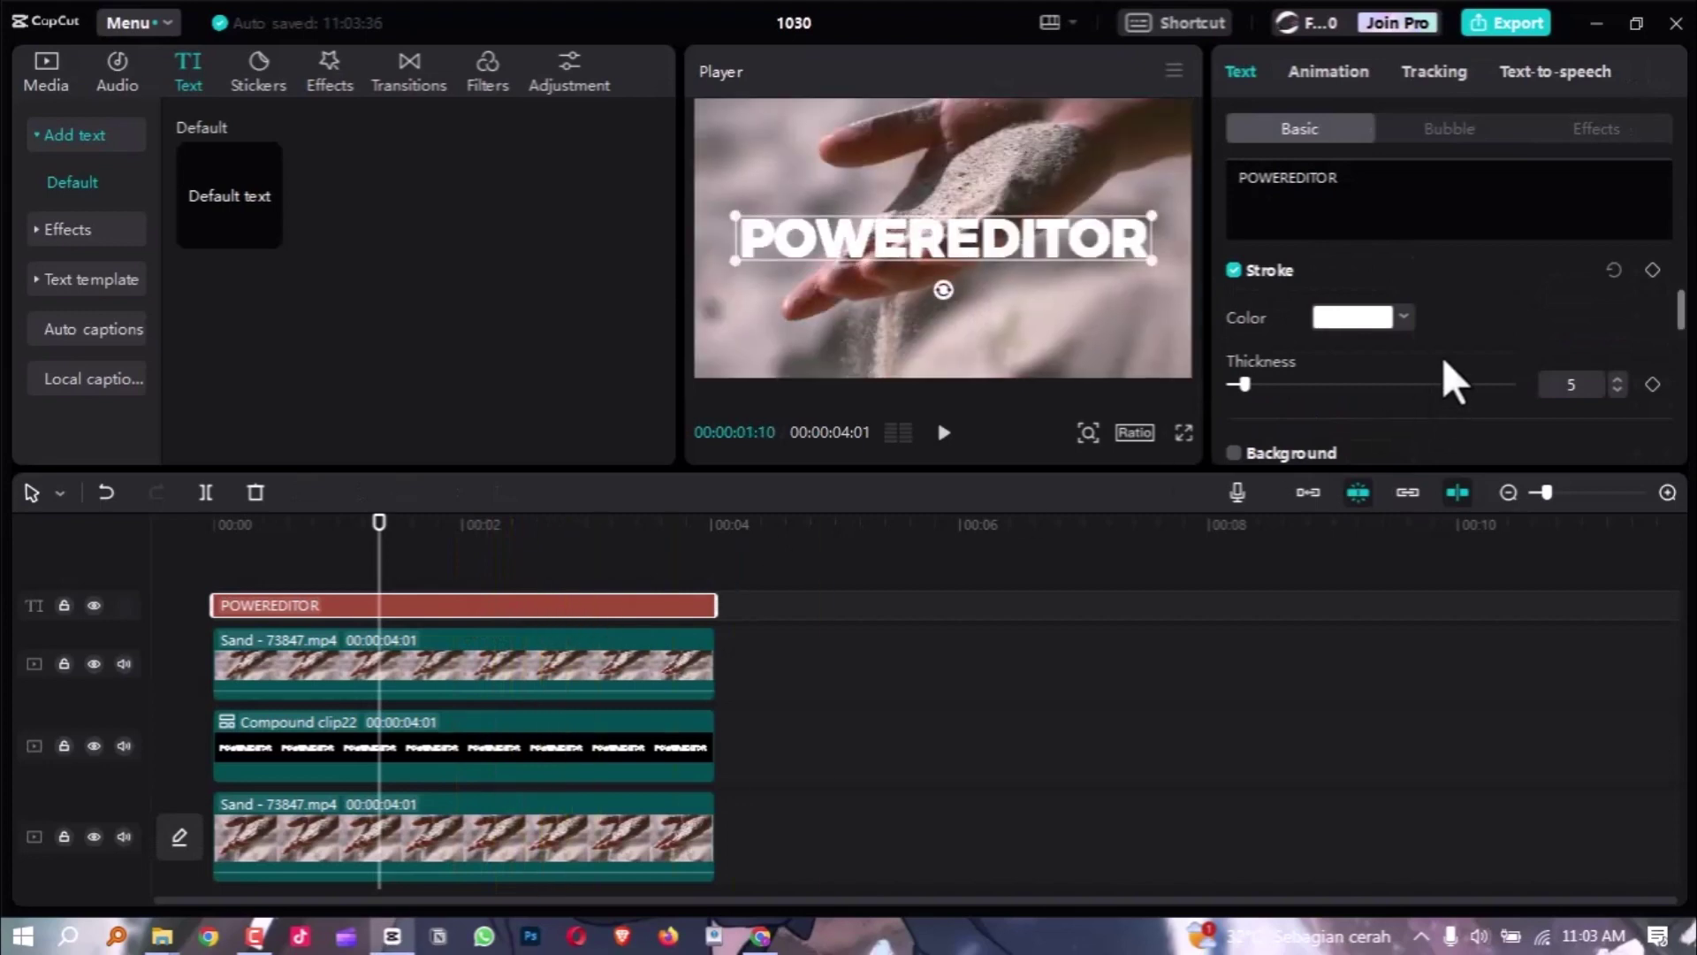
pyautogui.scroll(-2, 1443, 362)
pyautogui.scroll(2, 1444, 380)
pyautogui.scroll(6, 1440, 345)
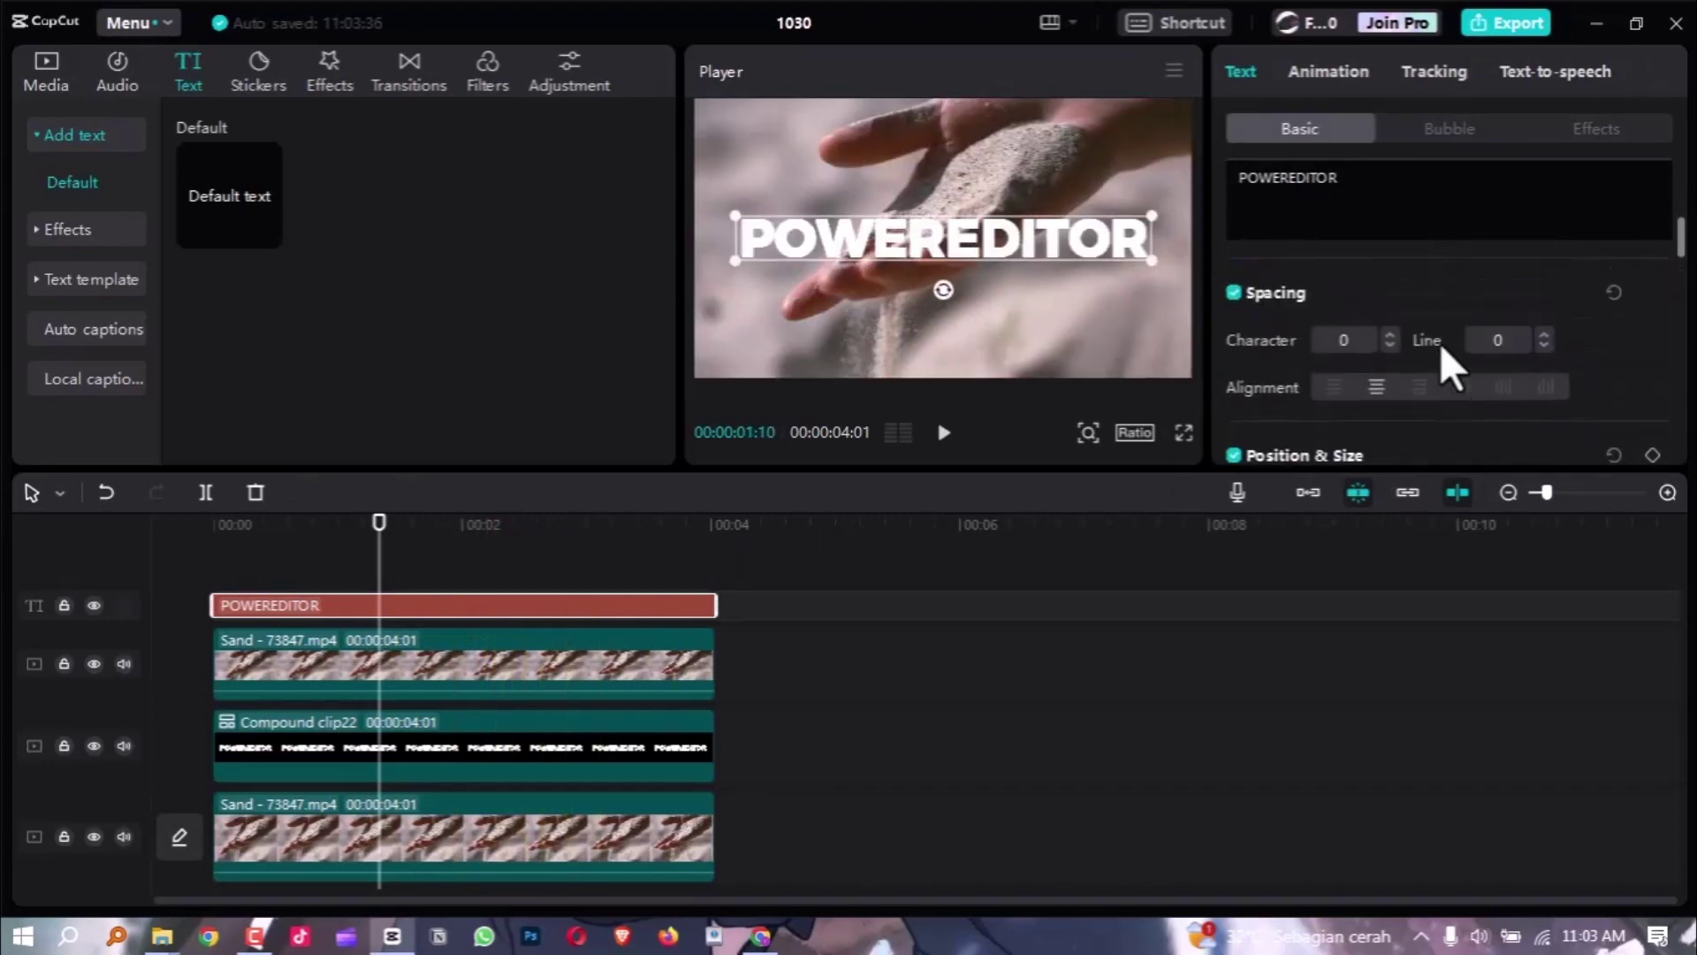
pyautogui.scroll(1, 1440, 343)
pyautogui.scroll(-1, 1439, 342)
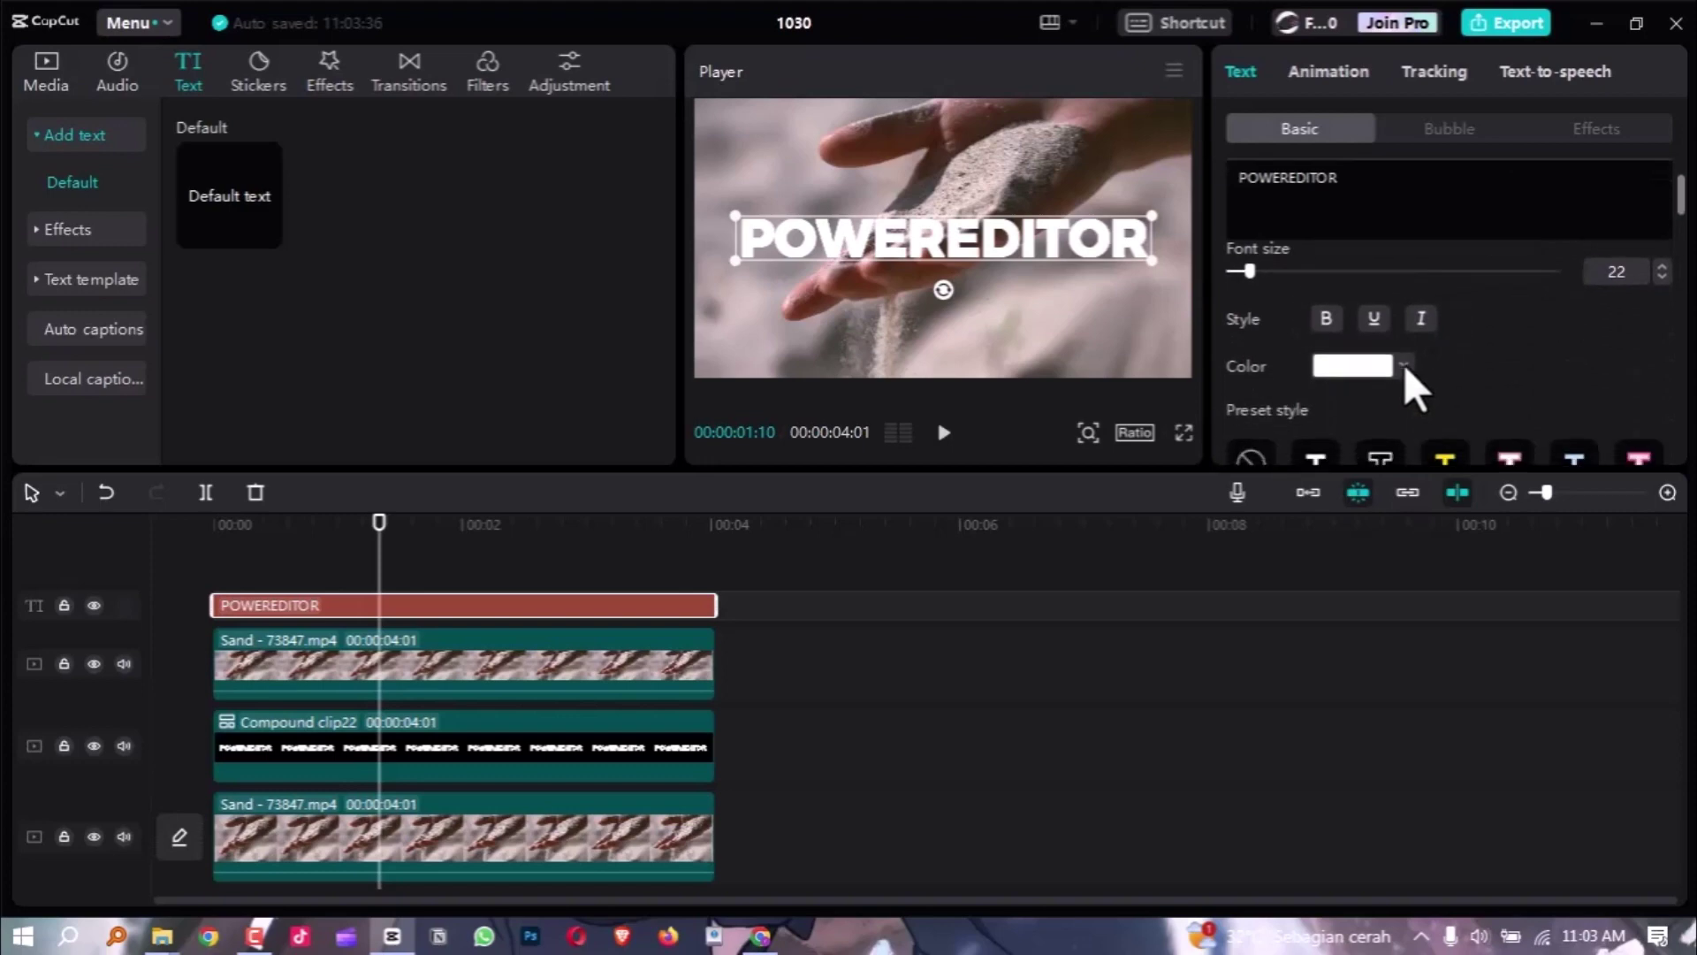
pyautogui.scroll(1, 1364, 364)
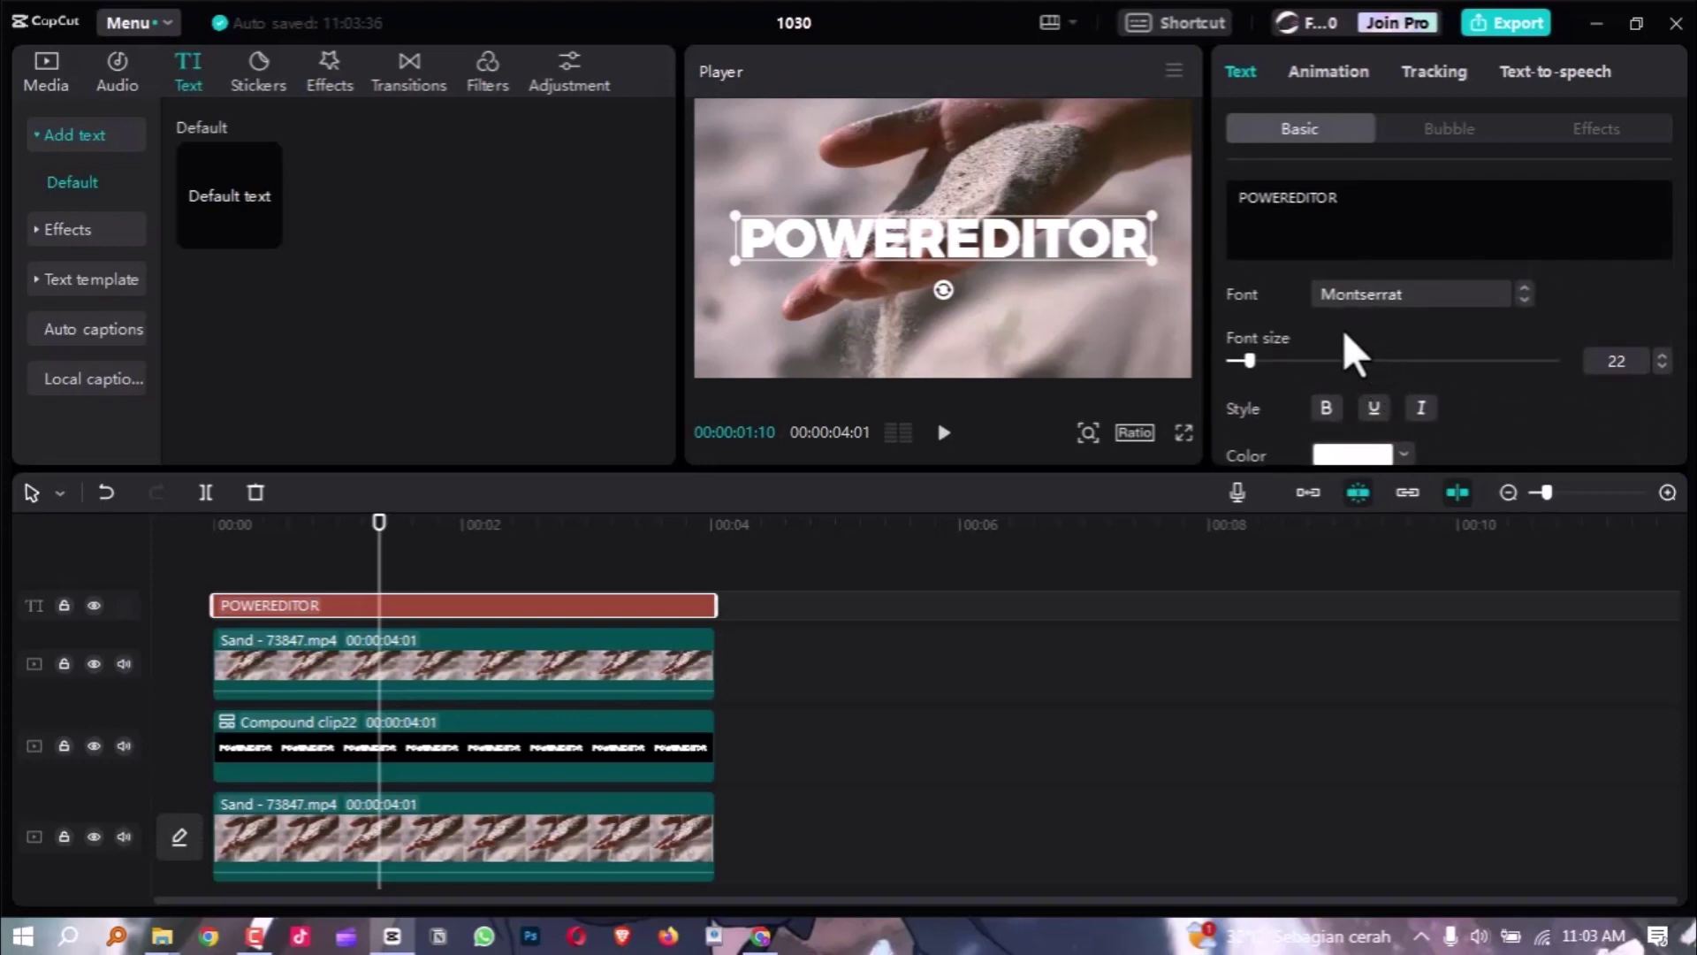
pyautogui.scroll(-1, 1345, 341)
pyautogui.click(1365, 367)
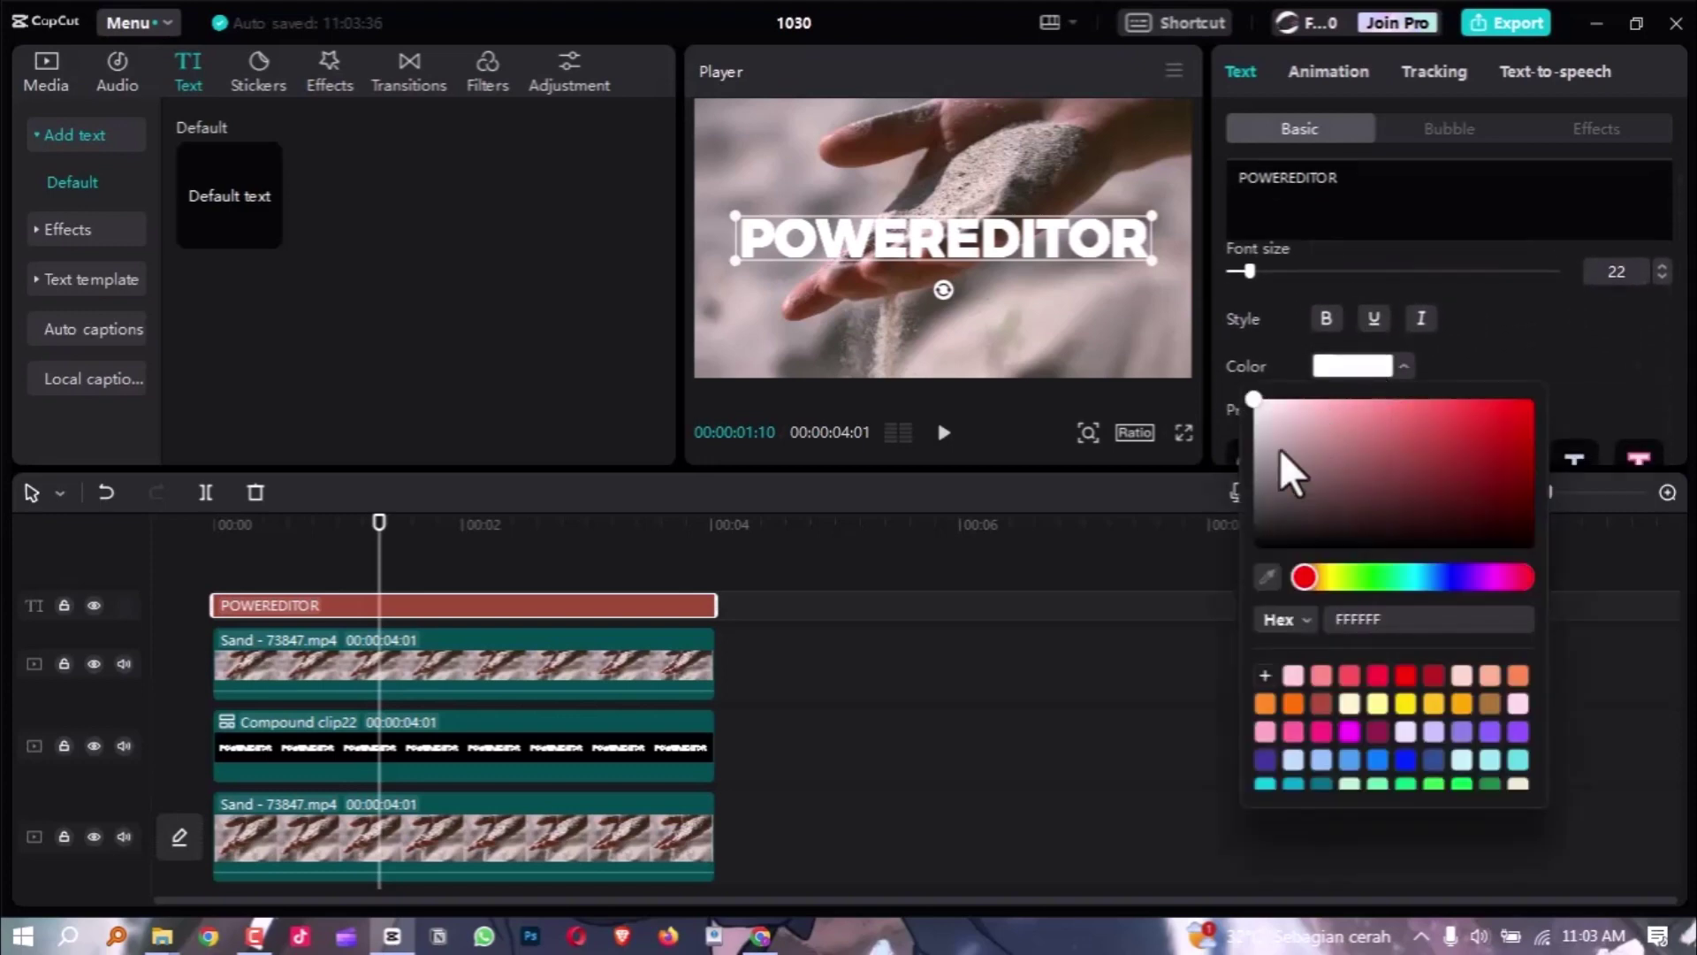
pyautogui.moveTo(1268, 523); pyautogui.dragTo(1238, 586)
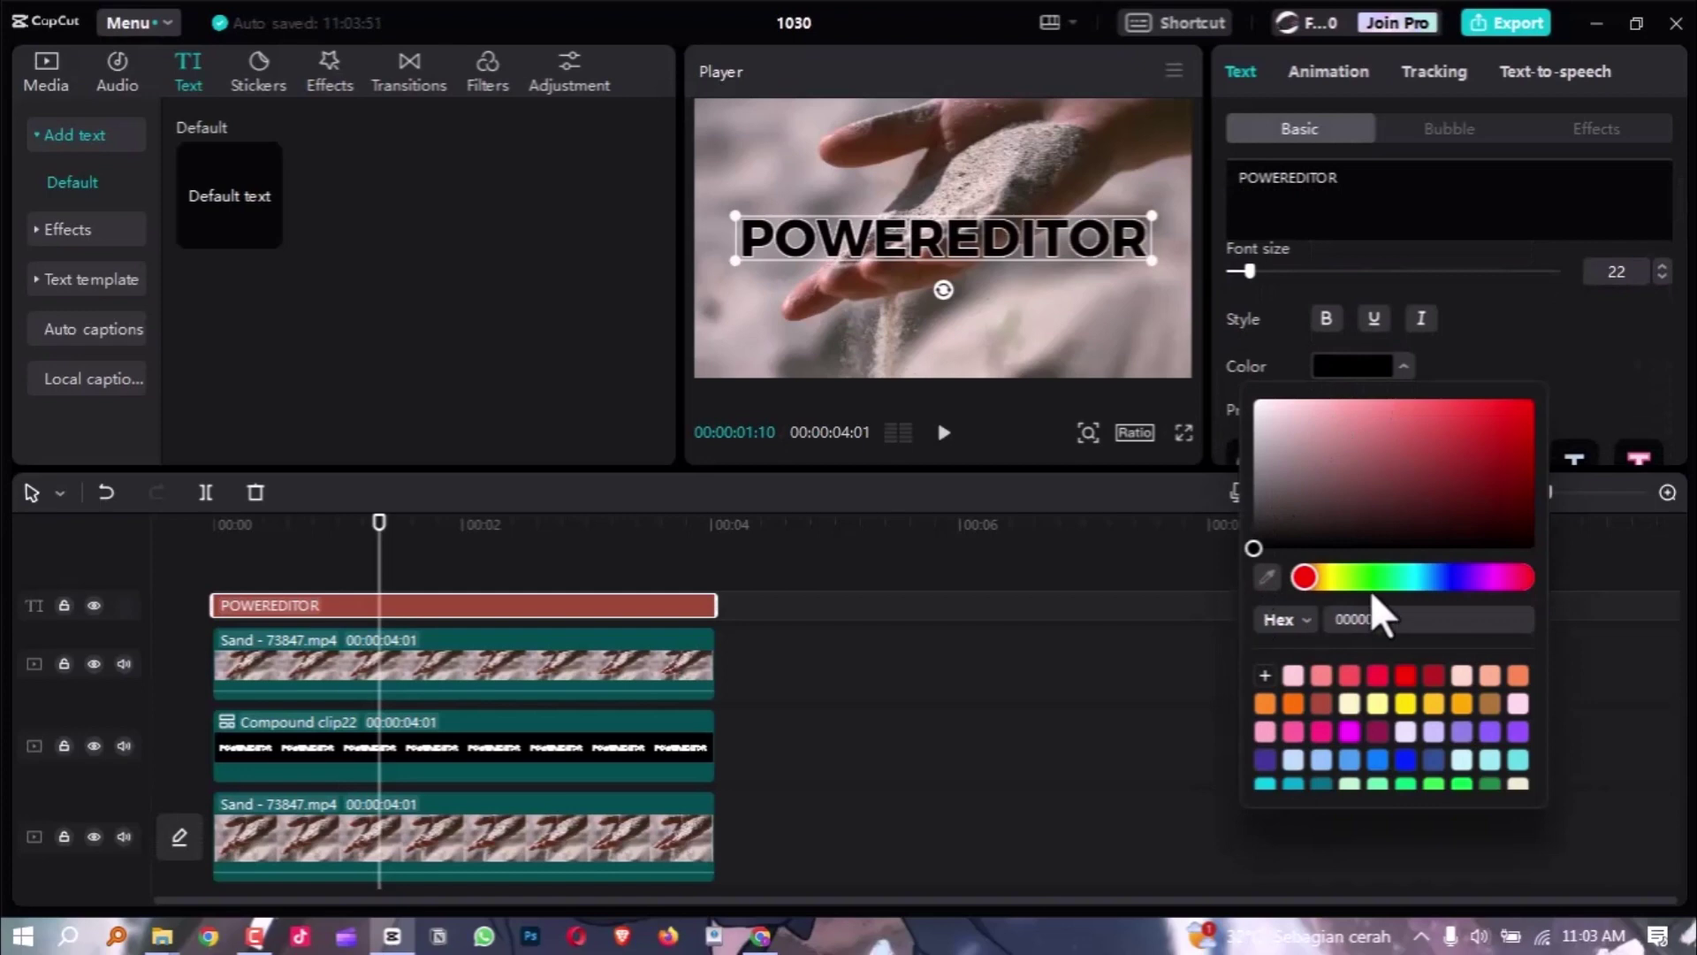
pyautogui.click(1577, 348)
# Review the top text's stroke settings and scrub through the timeline to check the black title over the footage.
pyautogui.scroll(-3, 1467, 353)
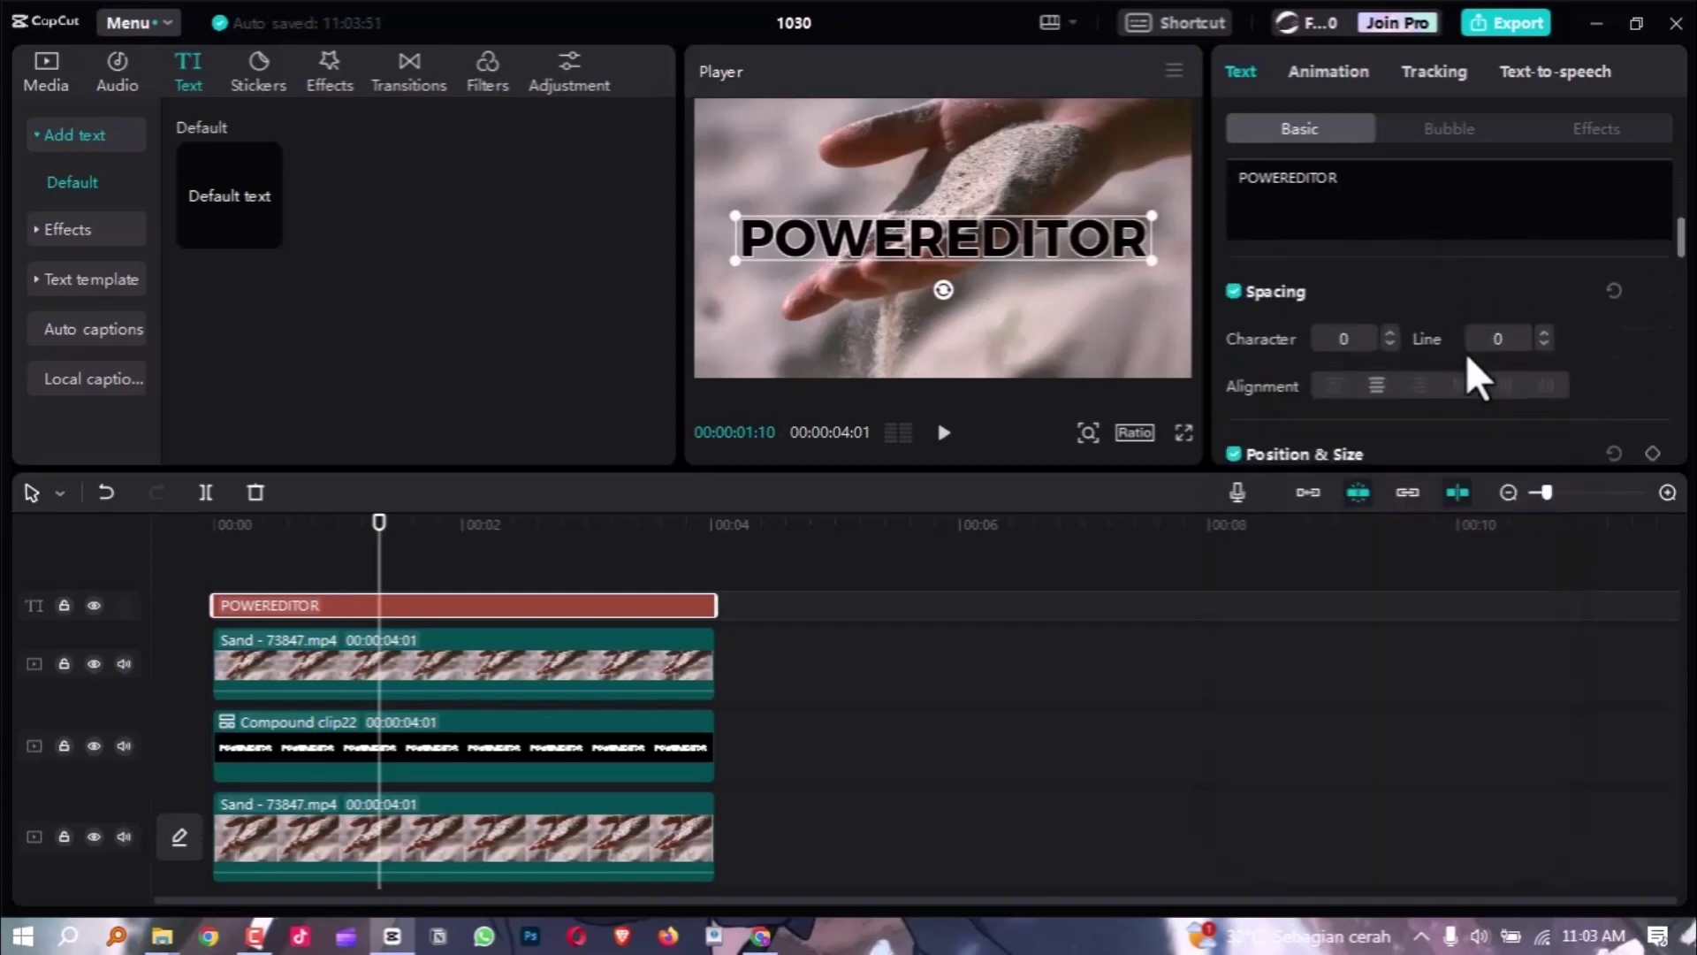
pyautogui.scroll(-5, 1463, 356)
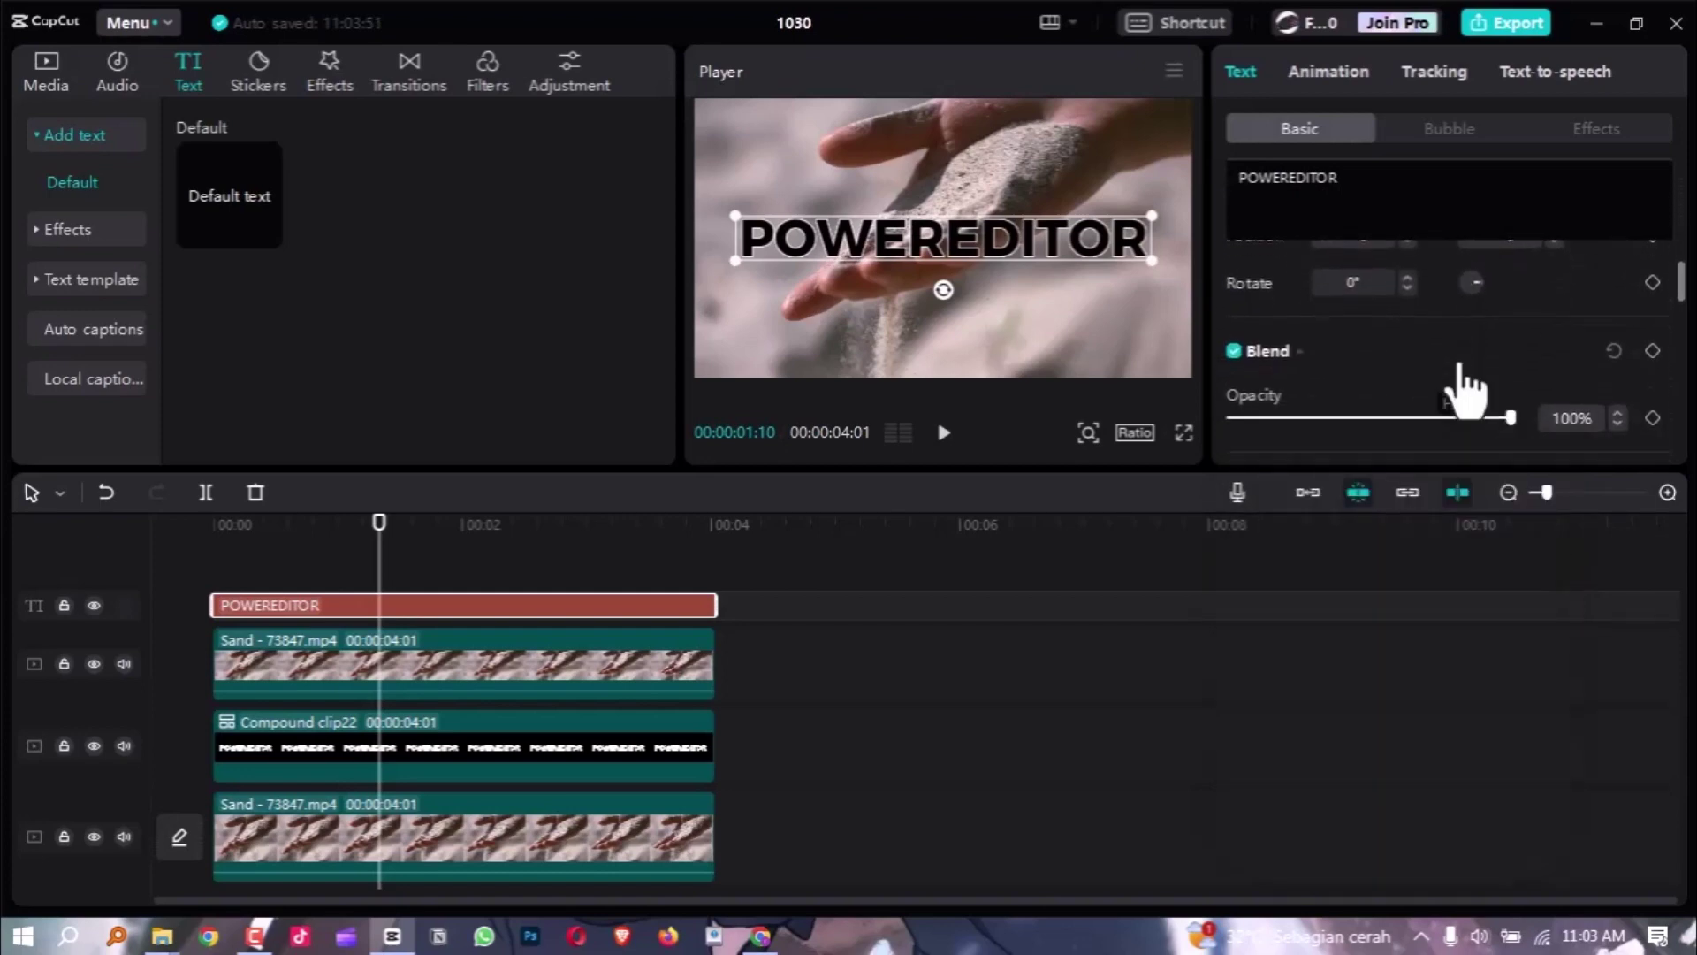
pyautogui.scroll(-2, 1458, 362)
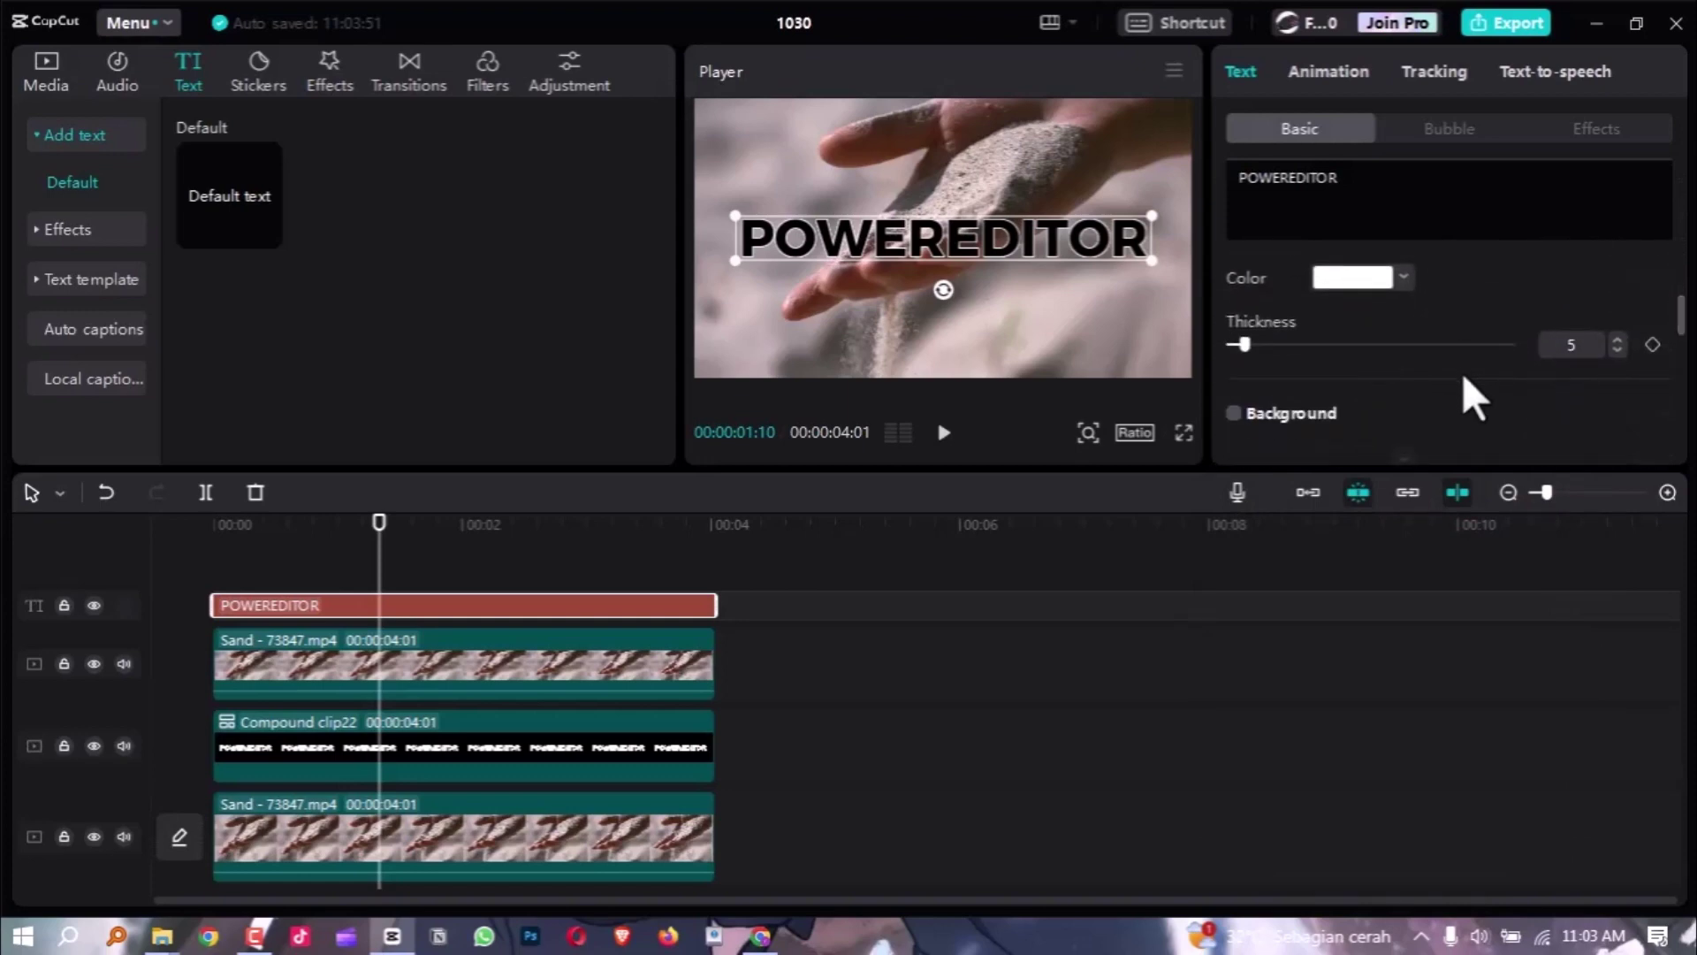
pyautogui.scroll(1, 1462, 373)
pyautogui.scroll(8, 1463, 377)
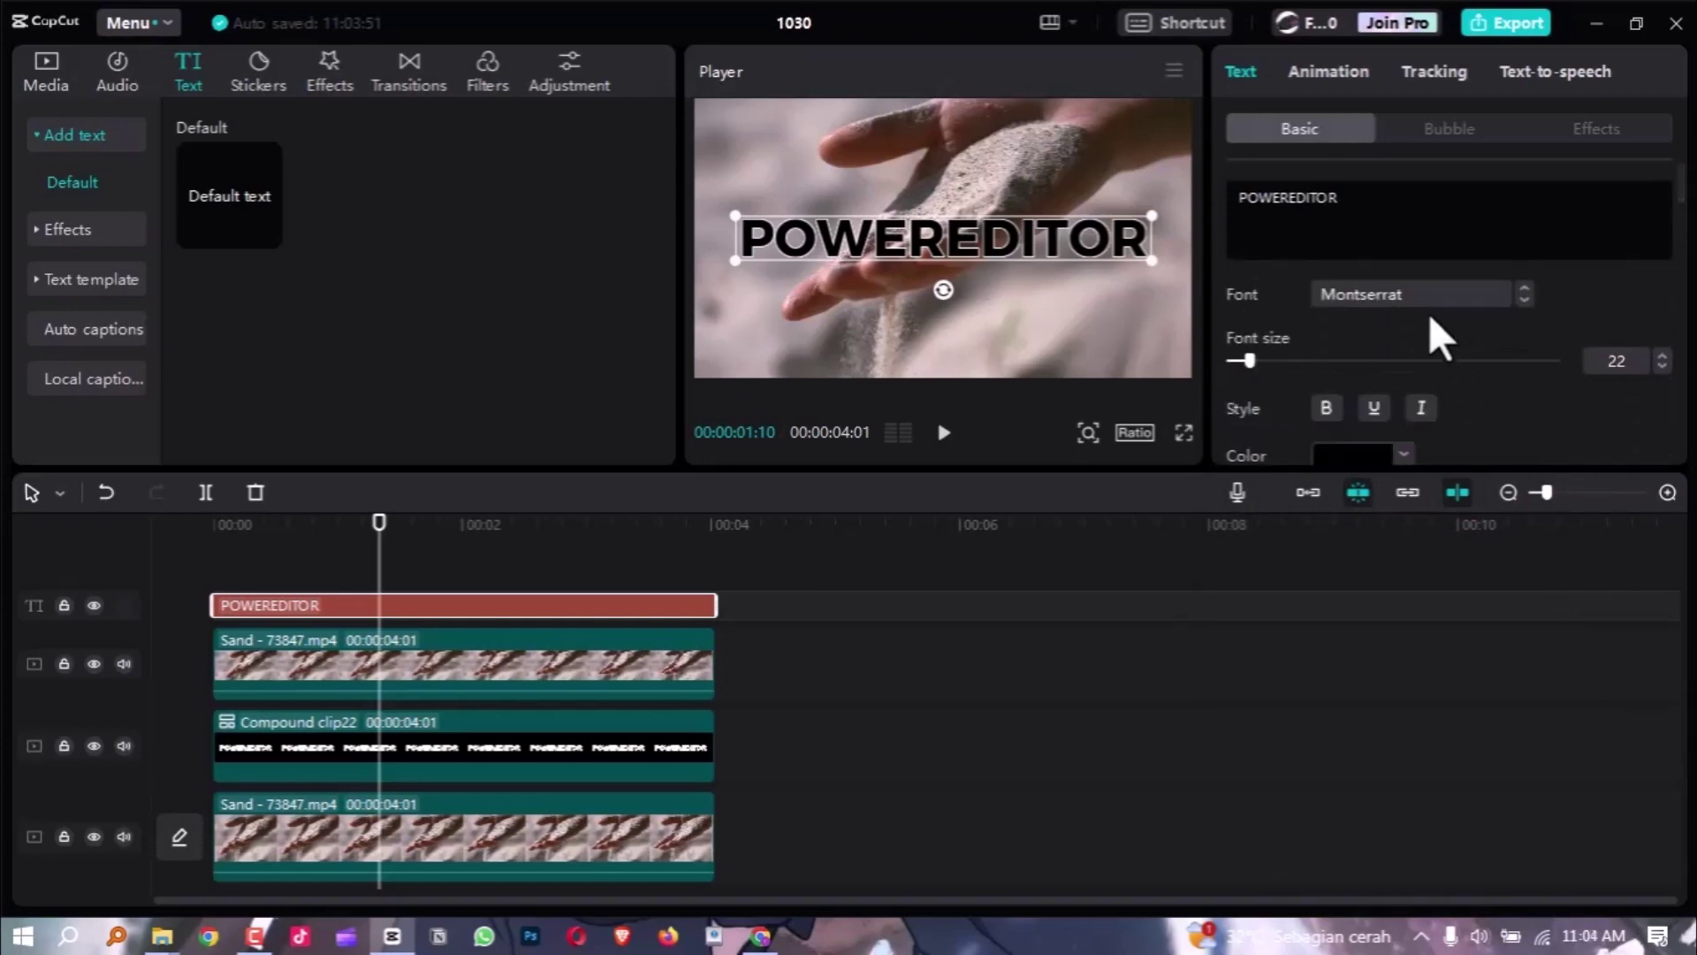
pyautogui.click(586, 522)
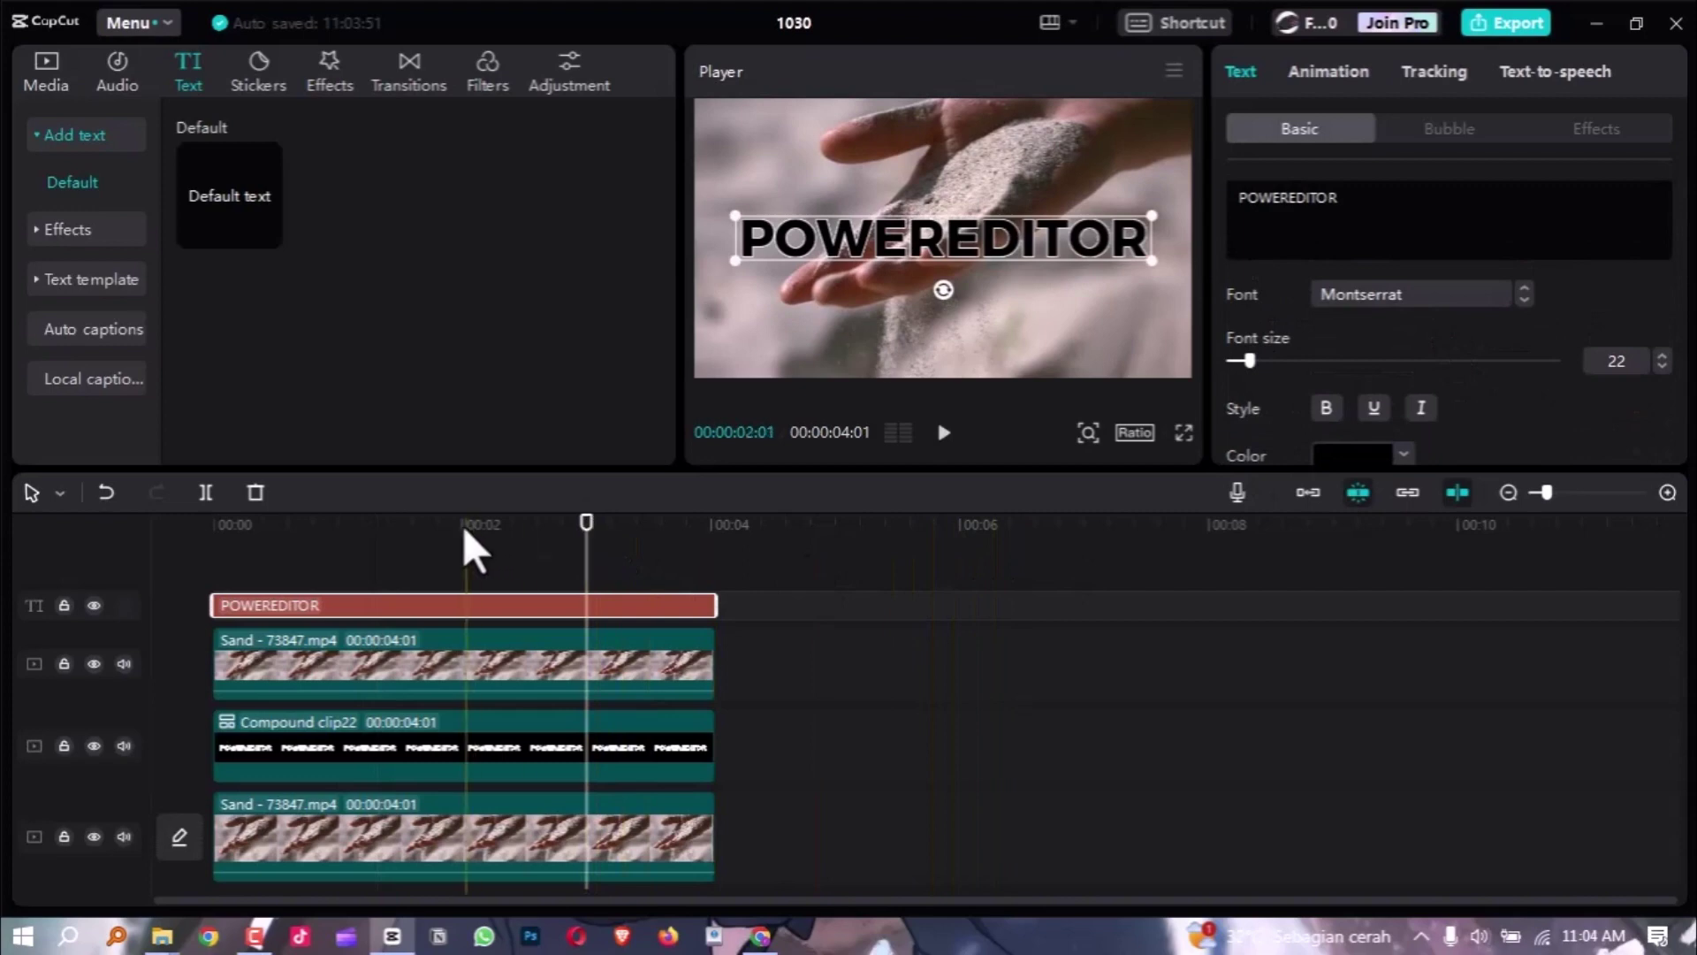
pyautogui.moveTo(463, 527); pyautogui.dragTo(428, 556)
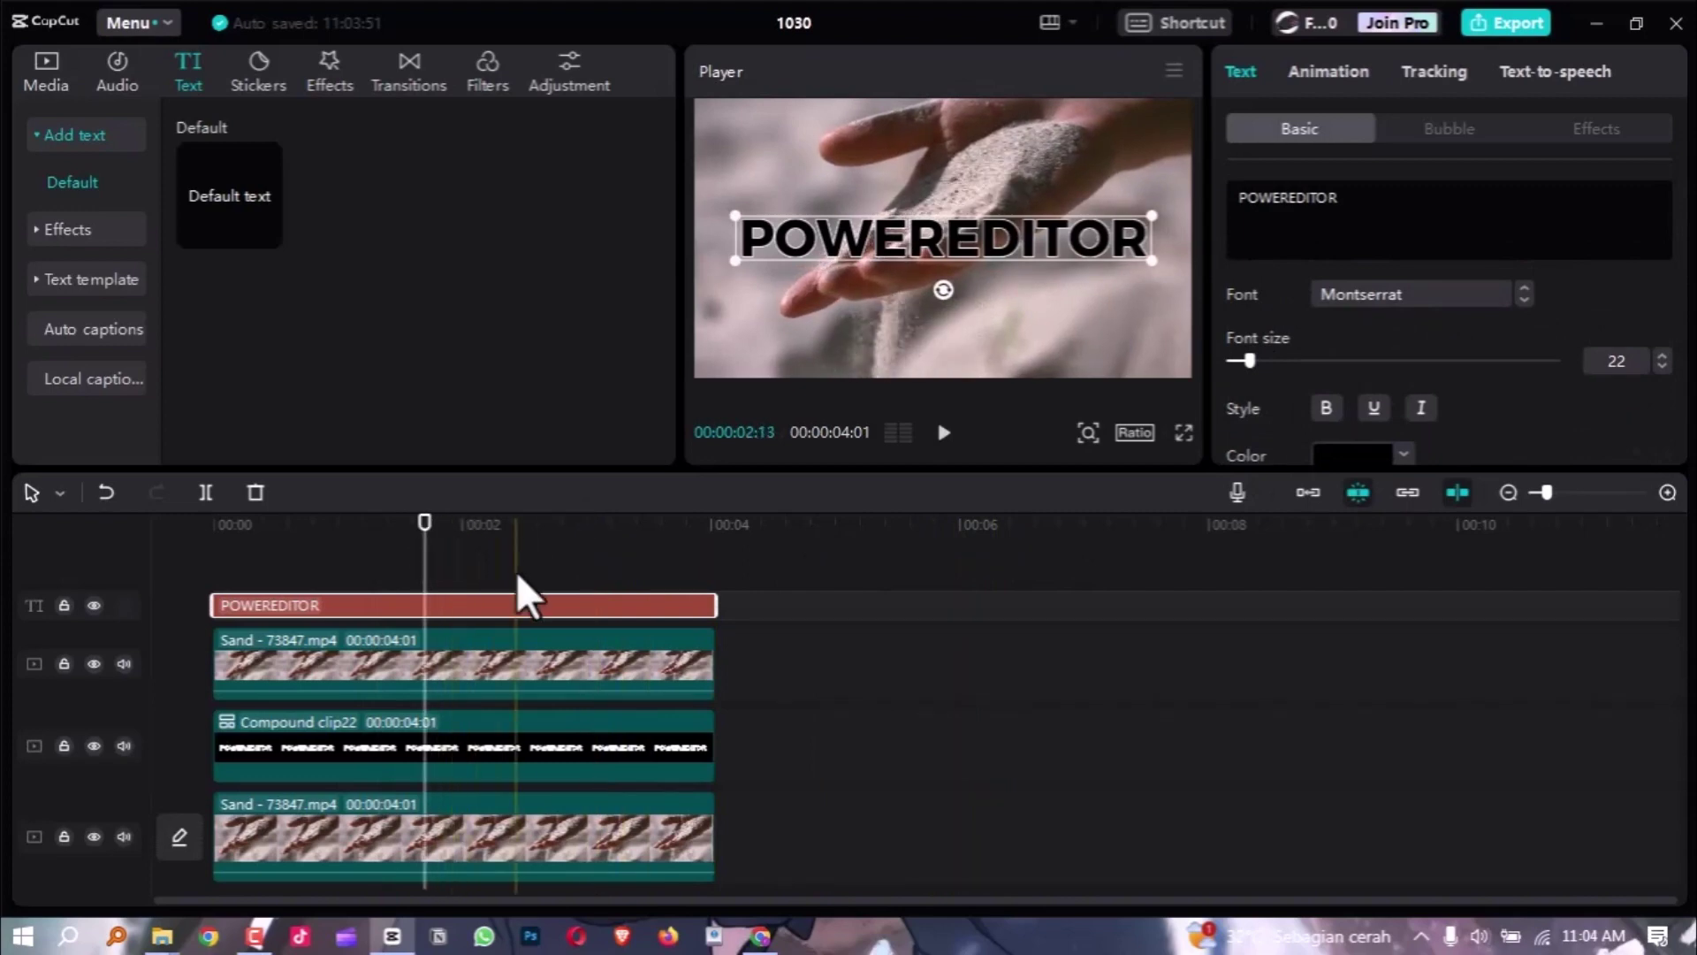
# Turn the top POWEREDITOR text into a compound clip and check it in the full-screen preview.
pyautogui.rightClick(456, 603)
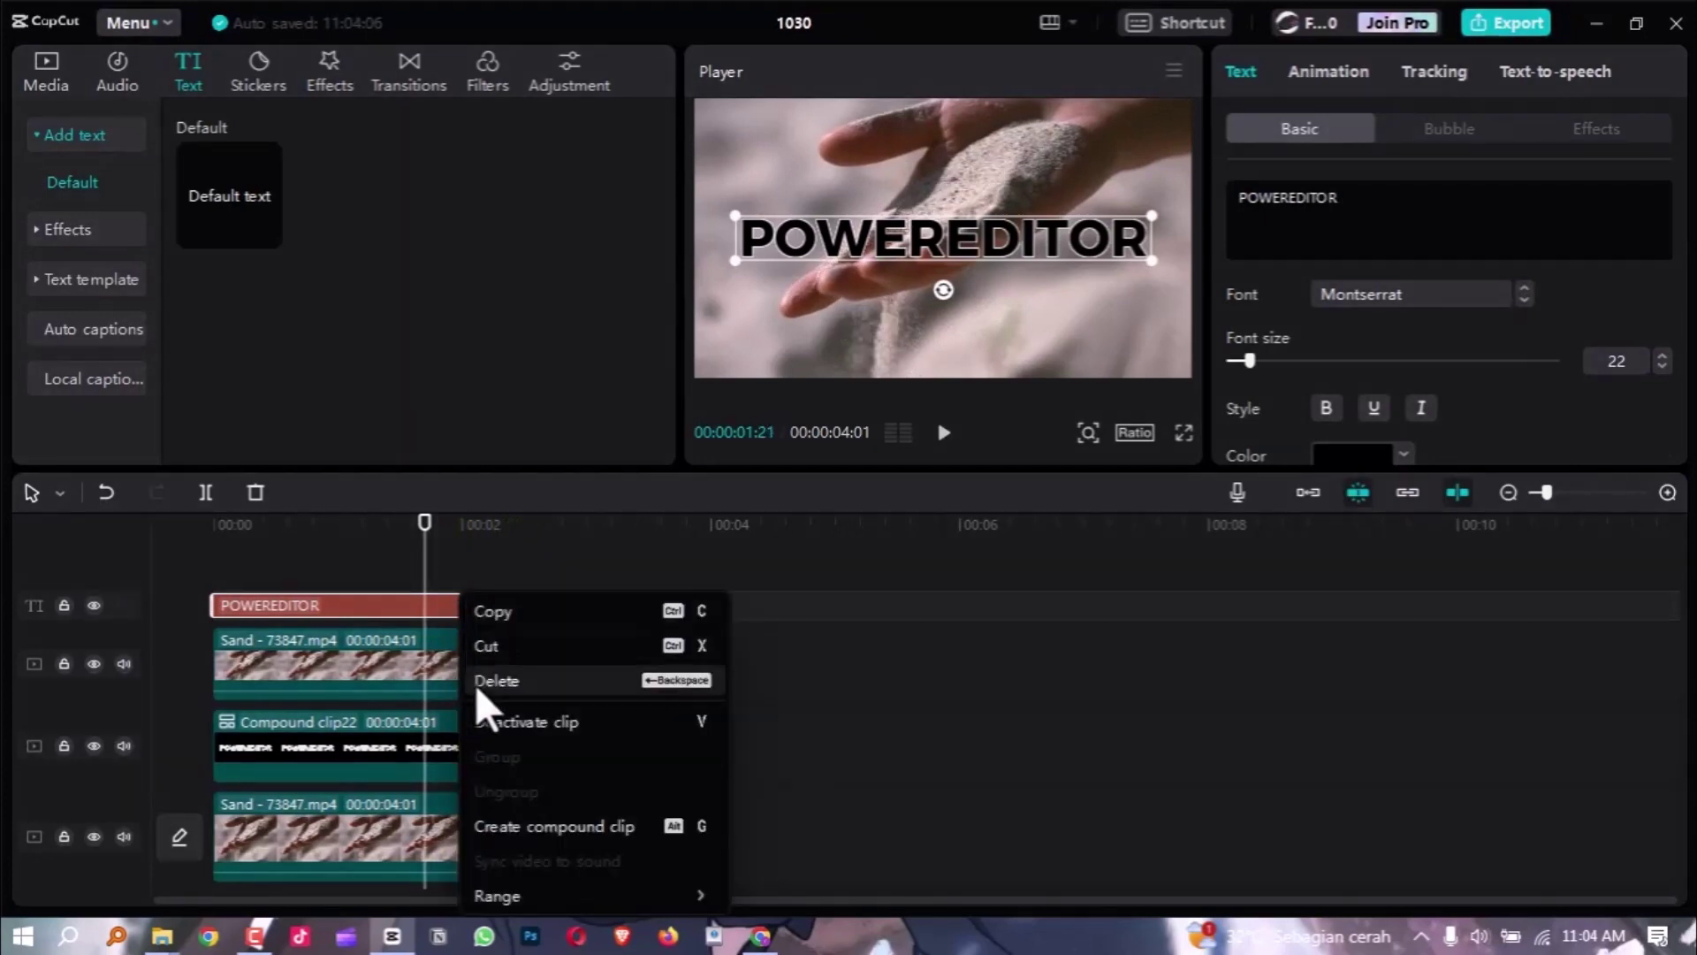
pyautogui.click(523, 818)
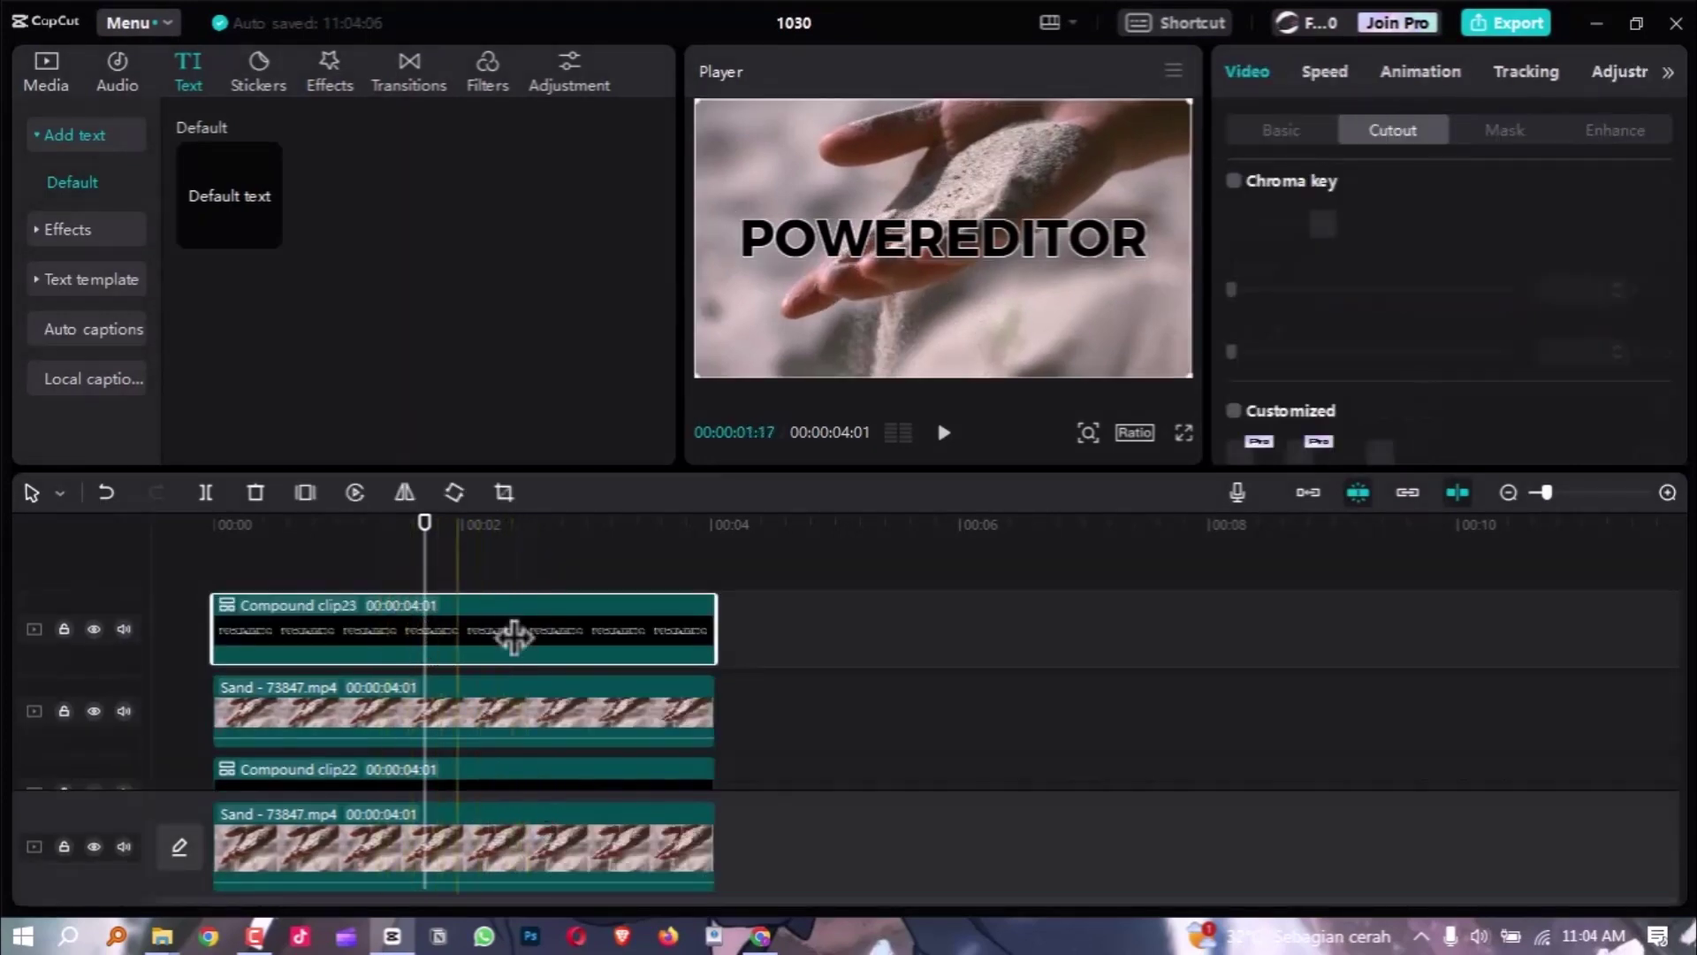
pyautogui.hotkey('ctrl', 'shift', 'f')
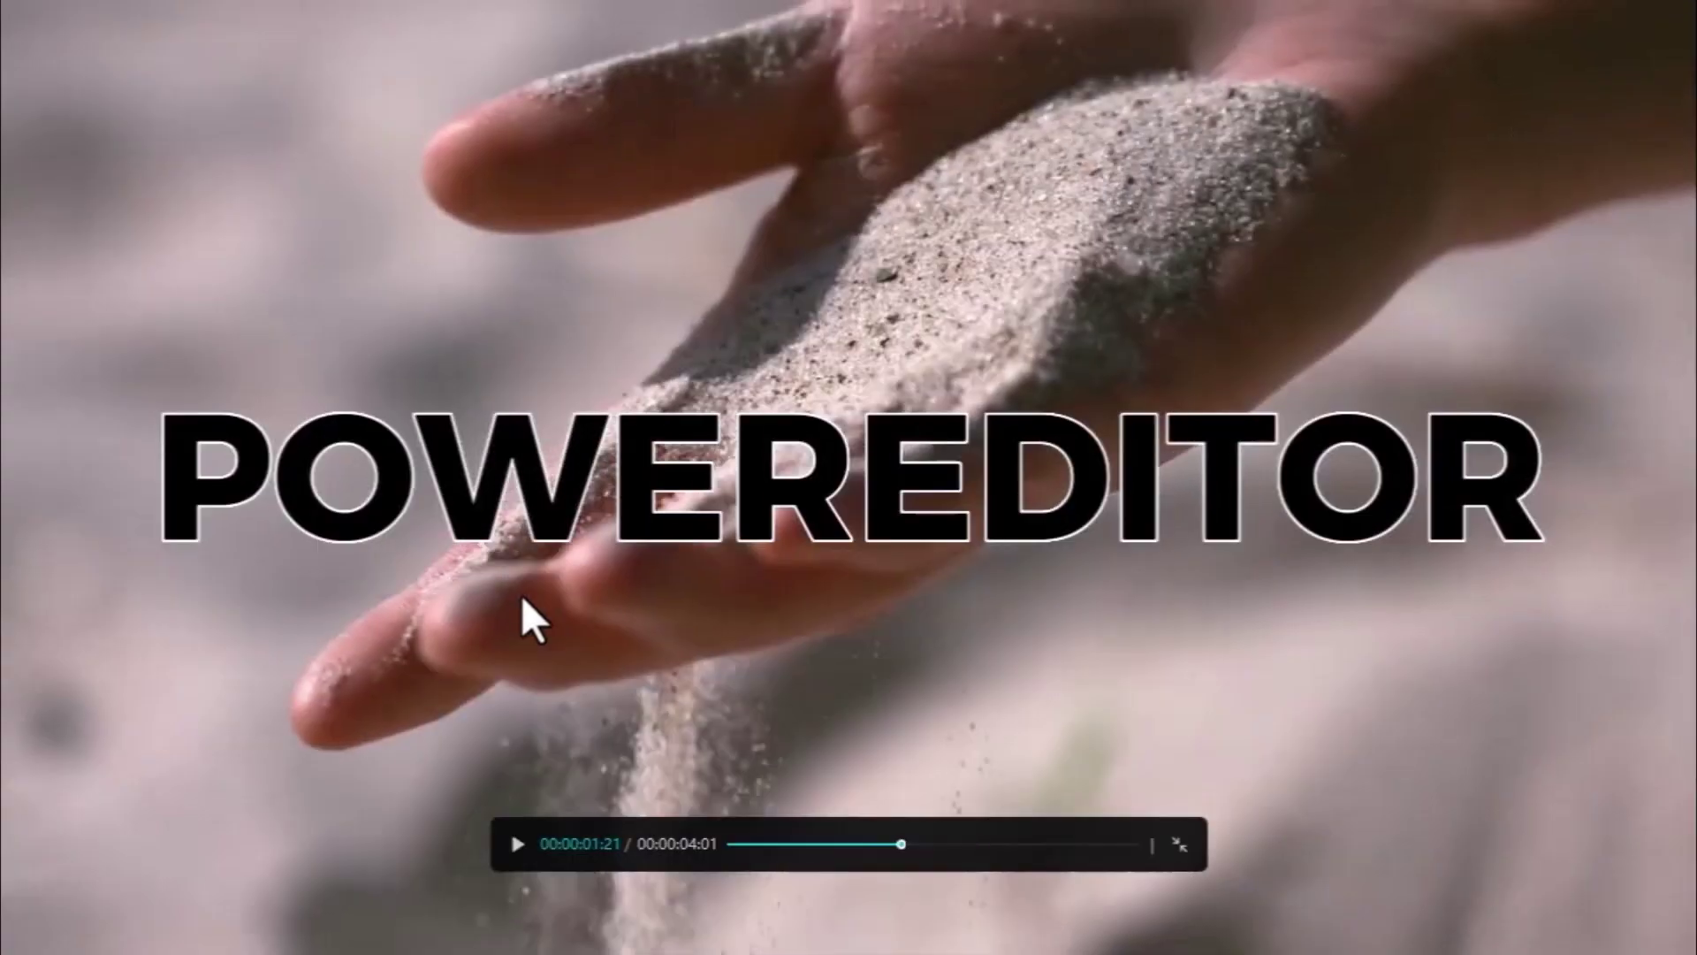
pyautogui.press('Escape')
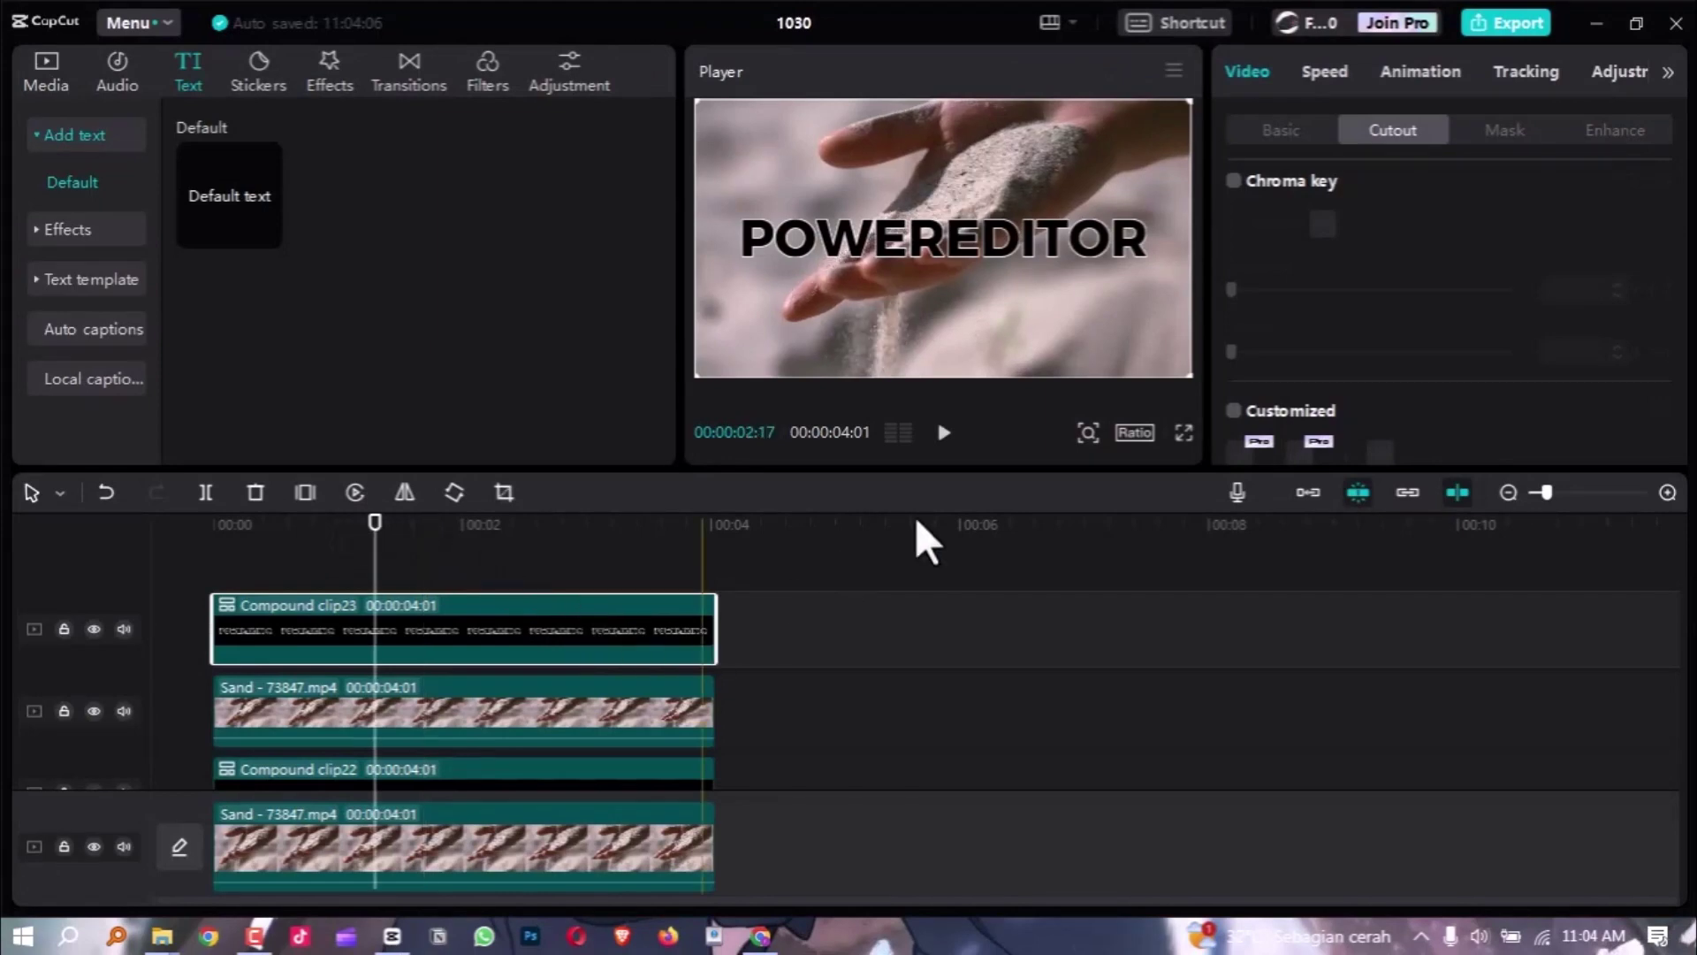
# Set the blend mode of the top compound clip to Screen so only the text outline remains over the hand.
pyautogui.click(1265, 124)
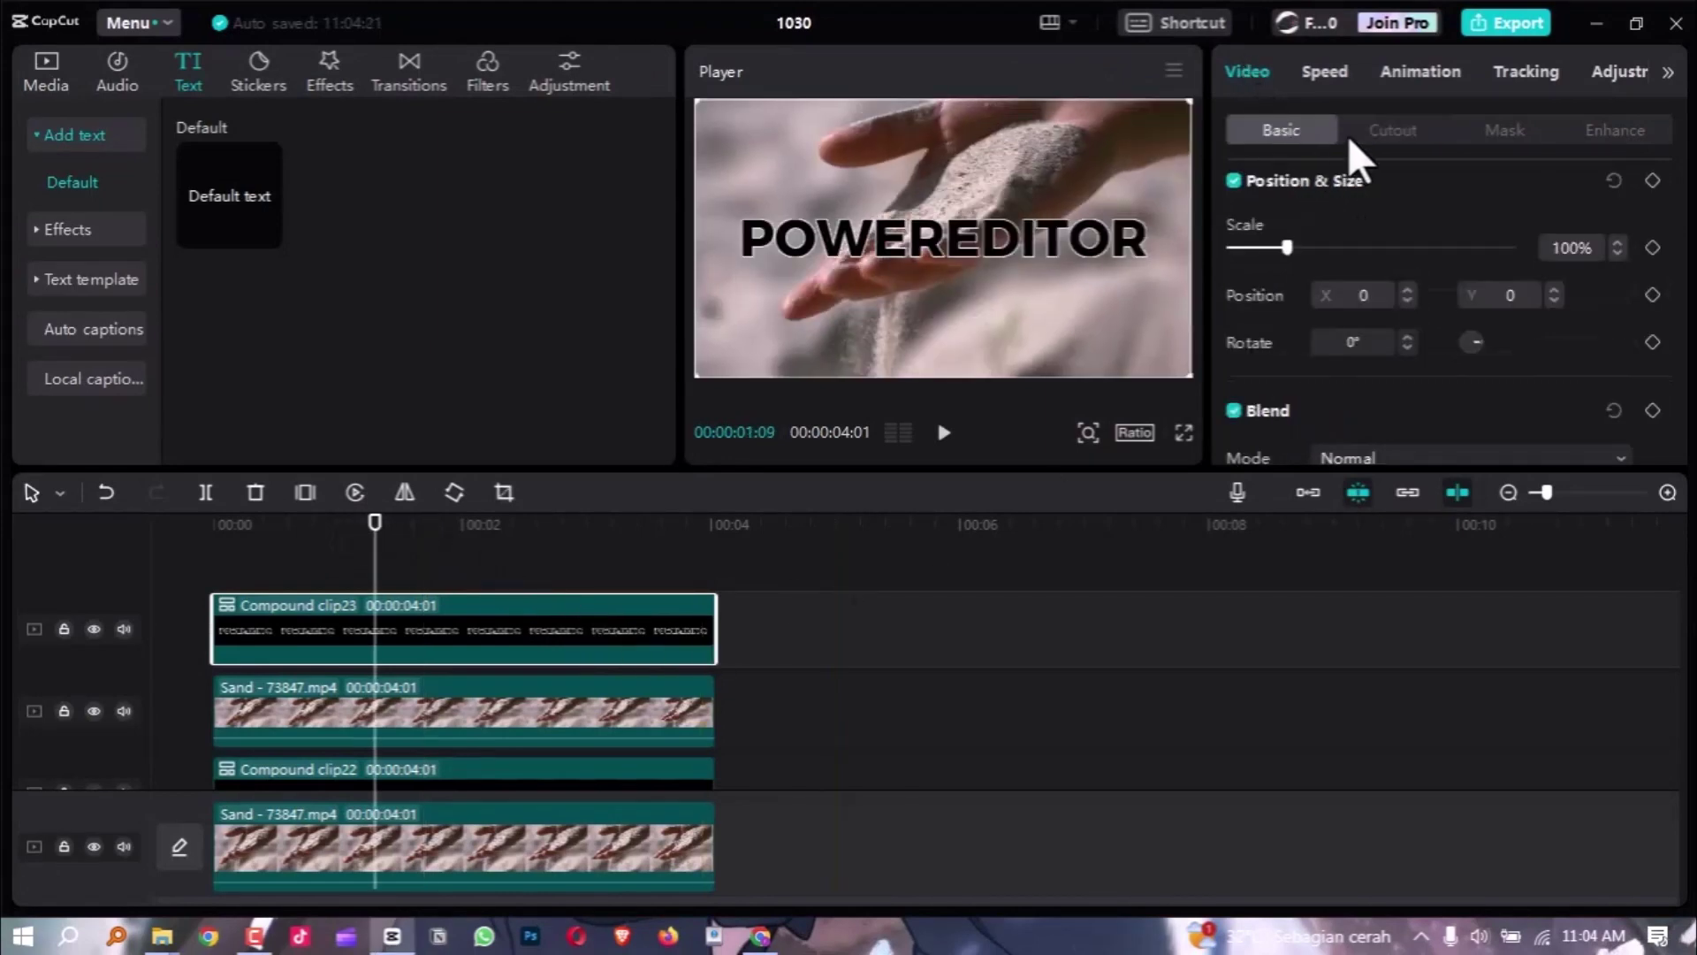
pyautogui.scroll(-2, 1396, 389)
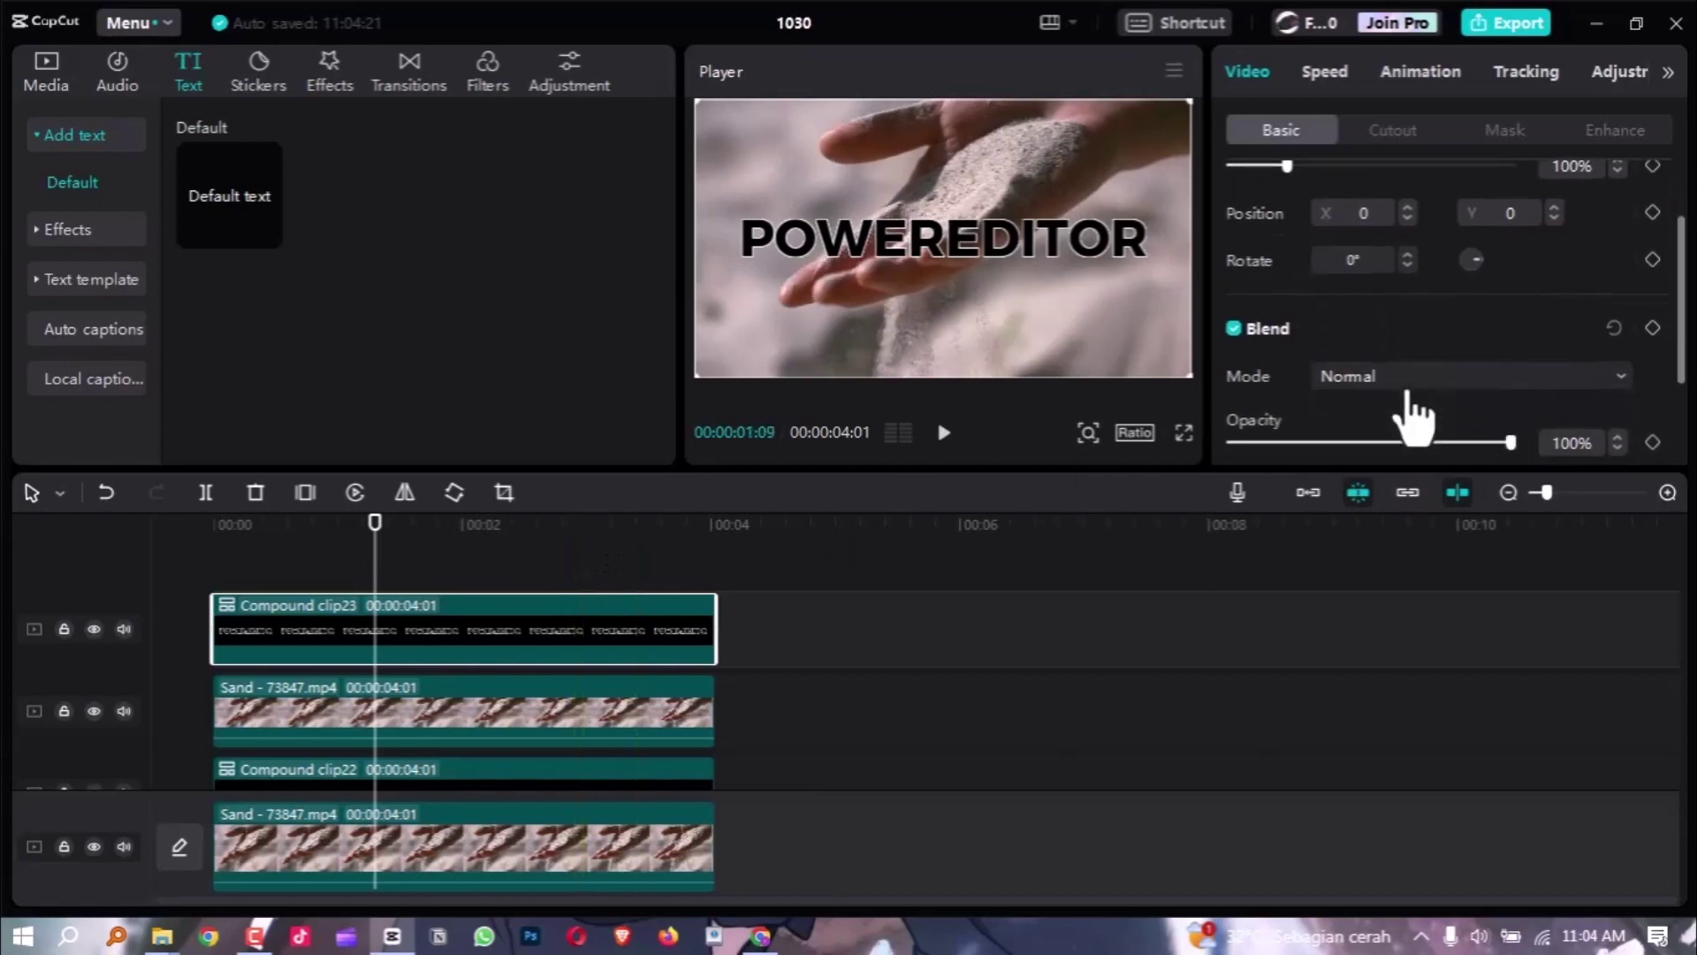
pyautogui.click(1407, 366)
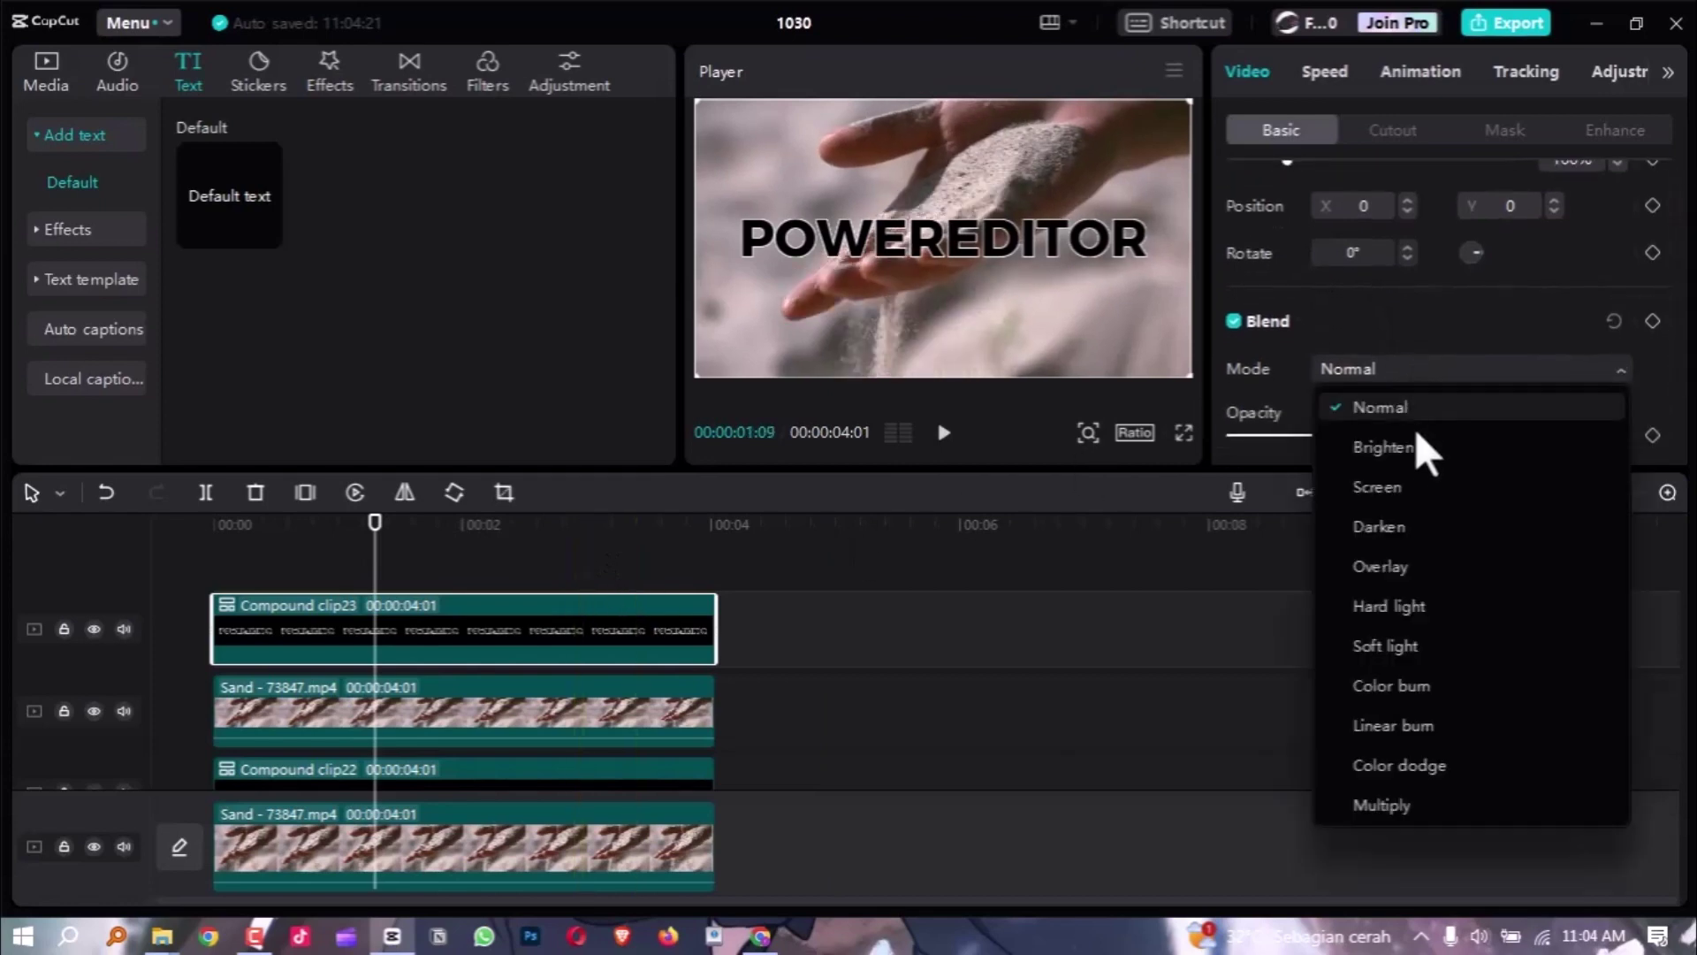
pyautogui.click(1394, 485)
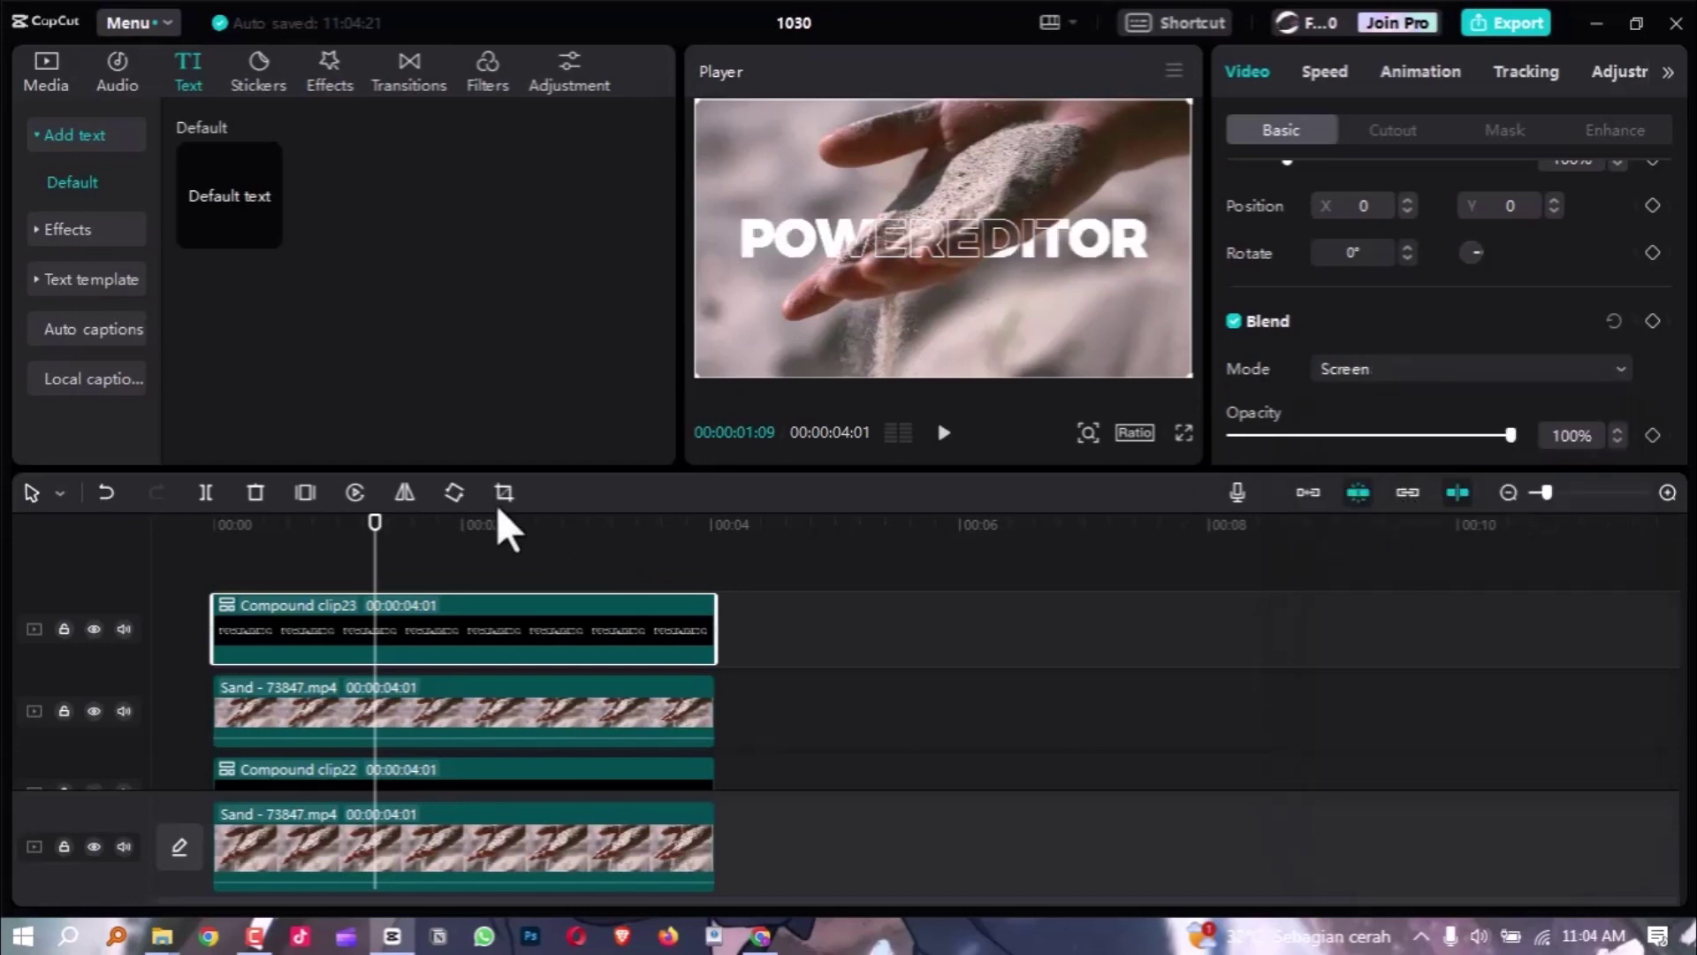
# Play the video in full-screen preview from near the start to check the outlined title over the hand.
pyautogui.click(286, 522)
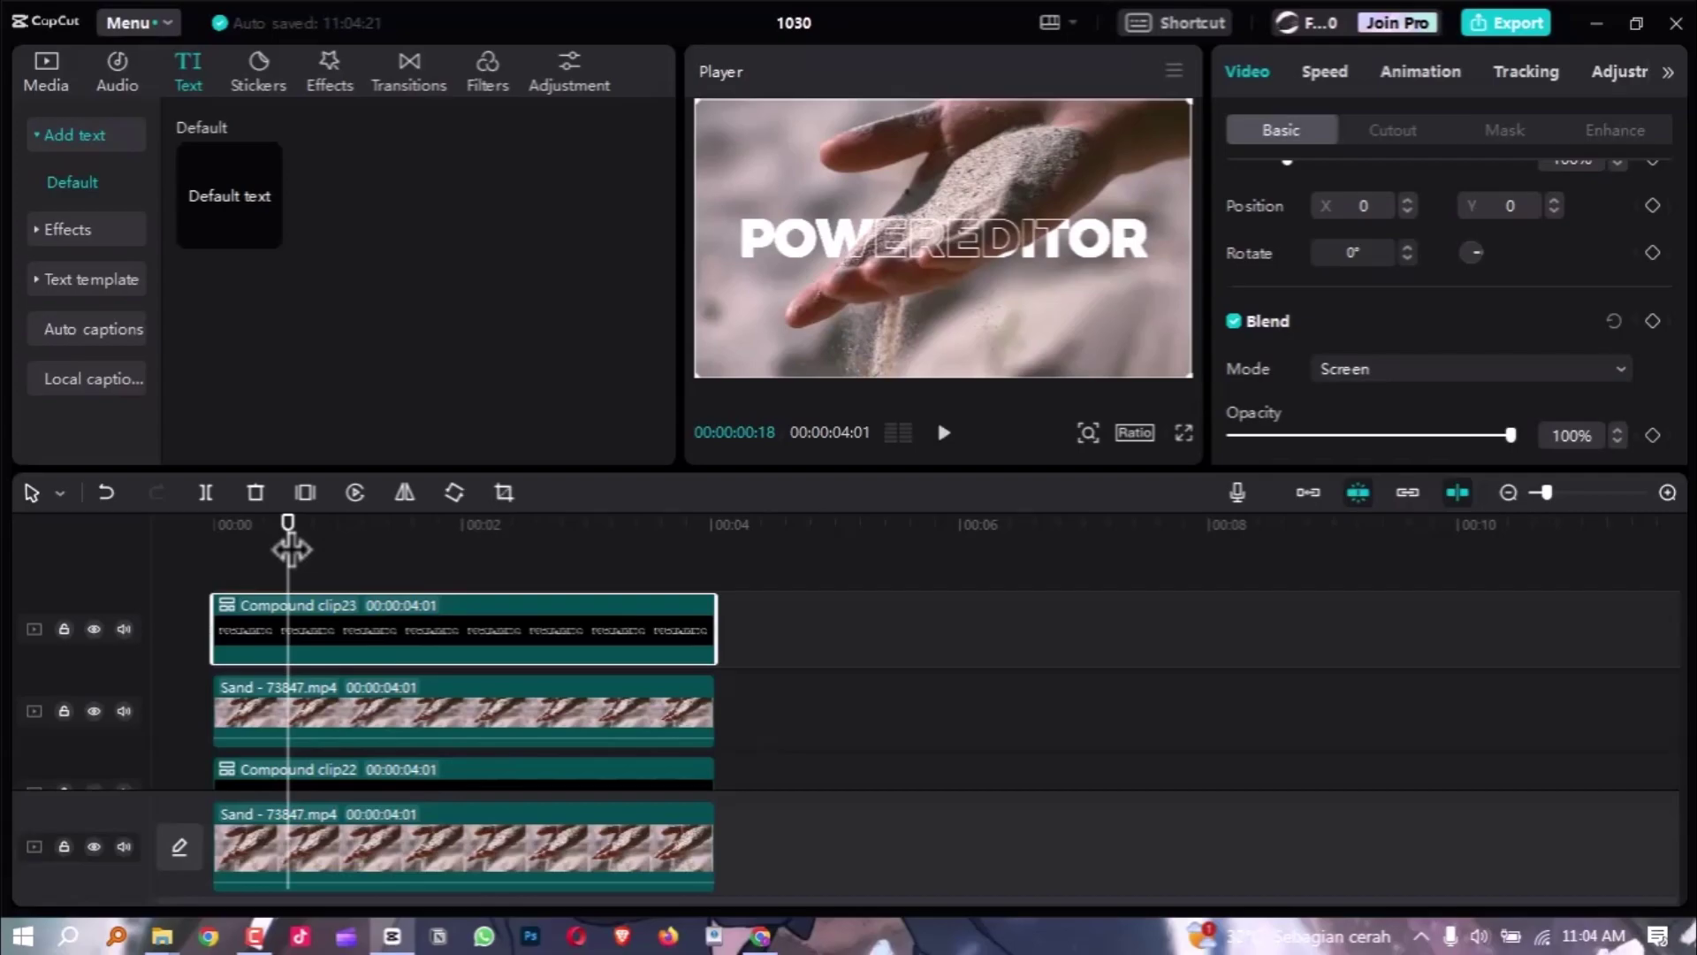
pyautogui.hotkey('ctrl', 'shift', 'f')
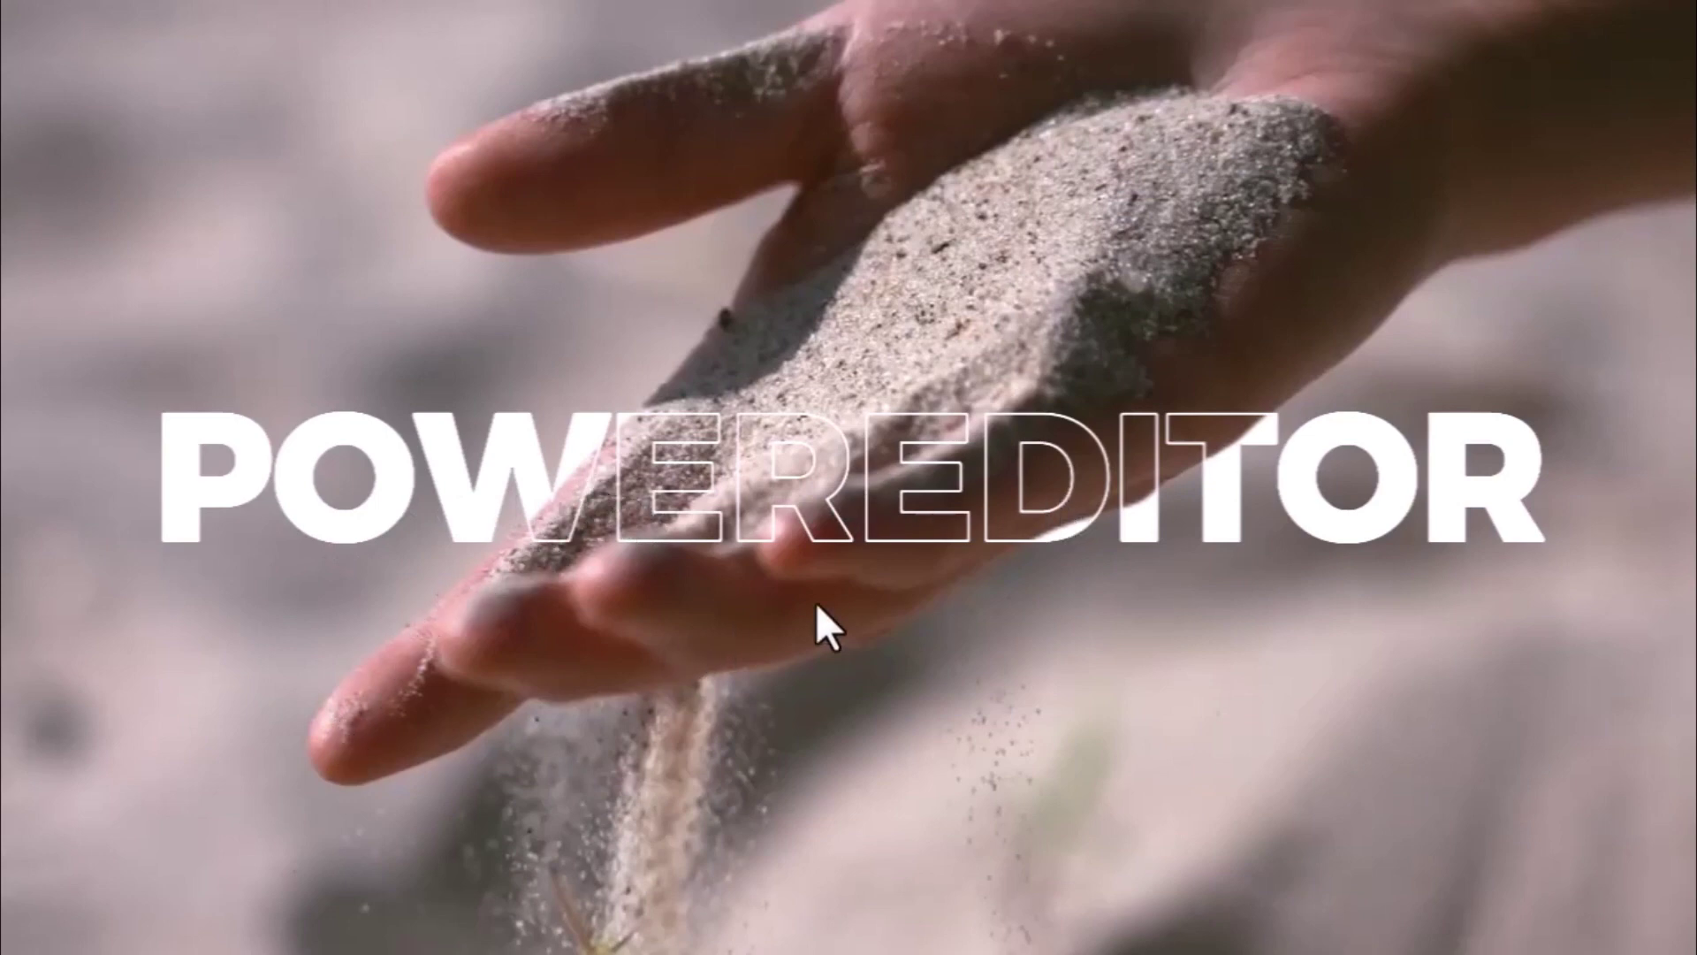
pyautogui.press('Escape')
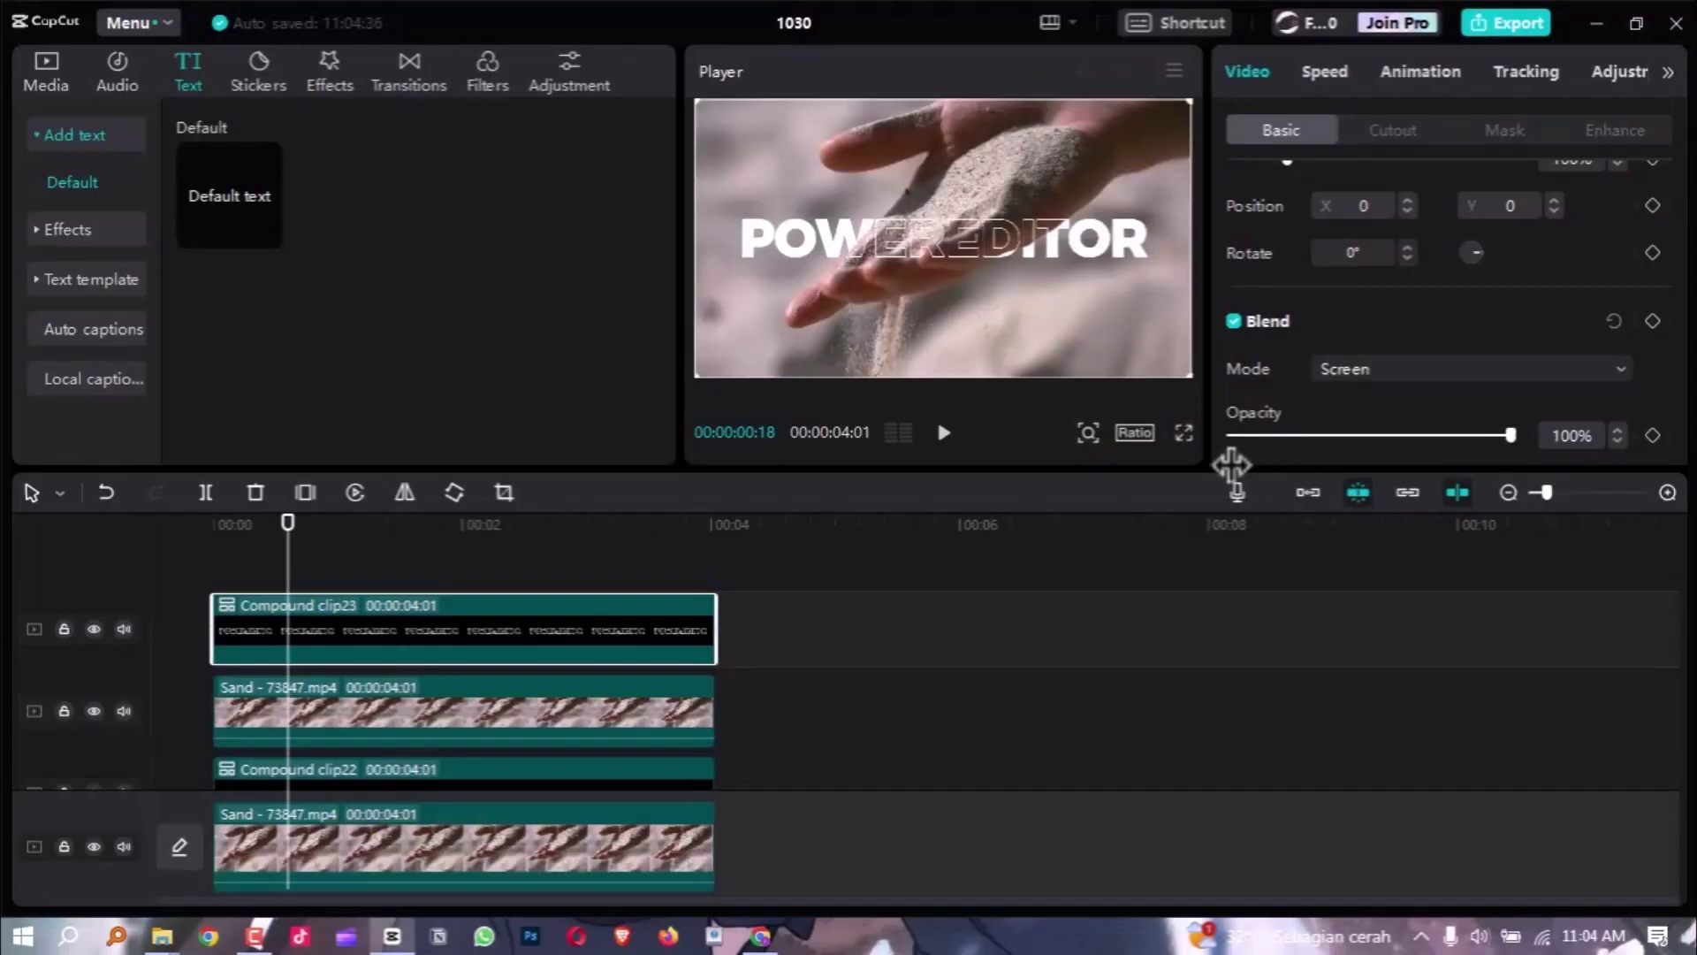
pyautogui.hotkey('ctrl', 'shift', 'f')
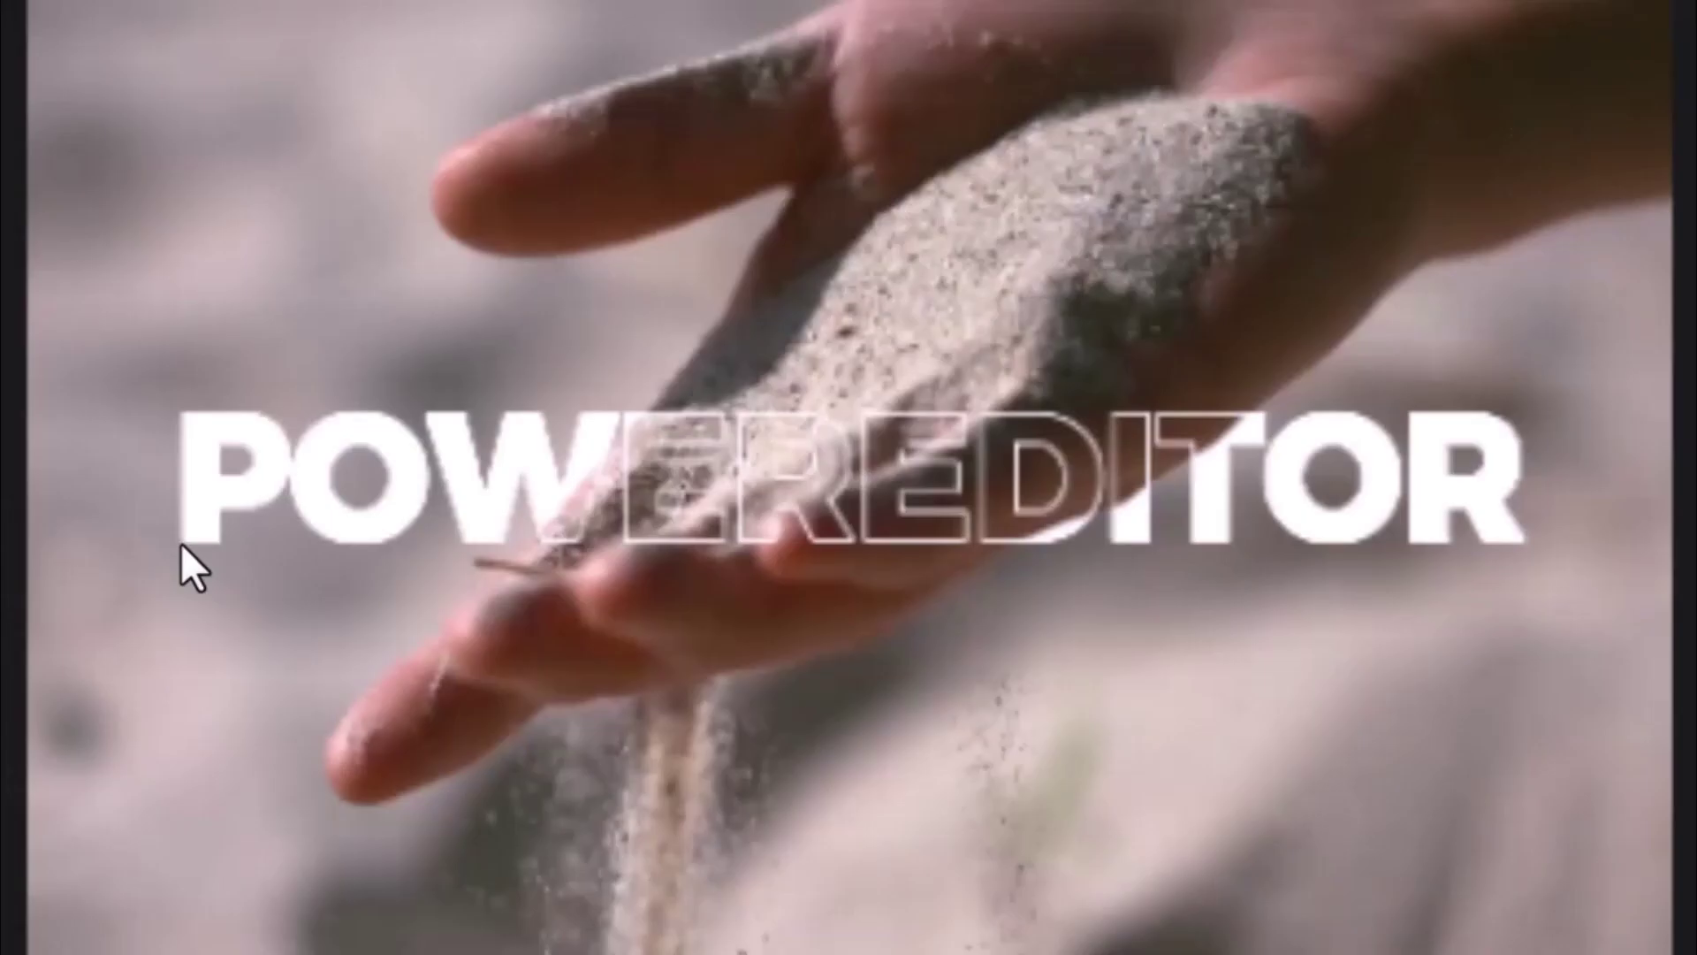
pyautogui.press('space')
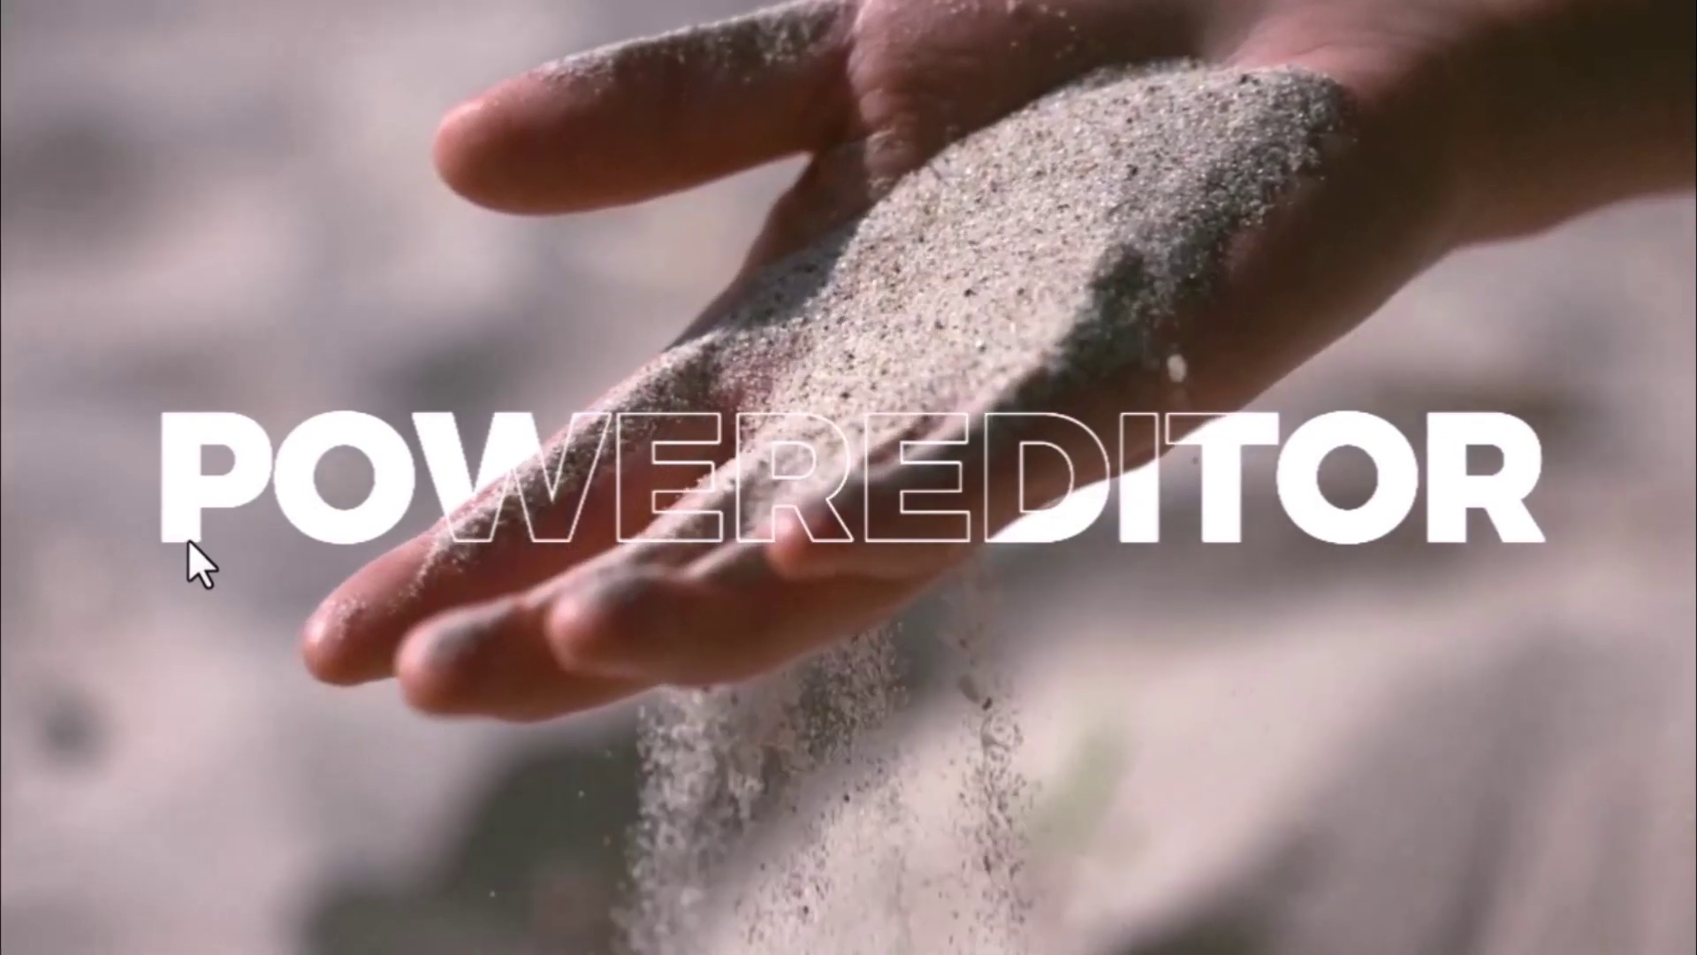
pyautogui.press('Escape')
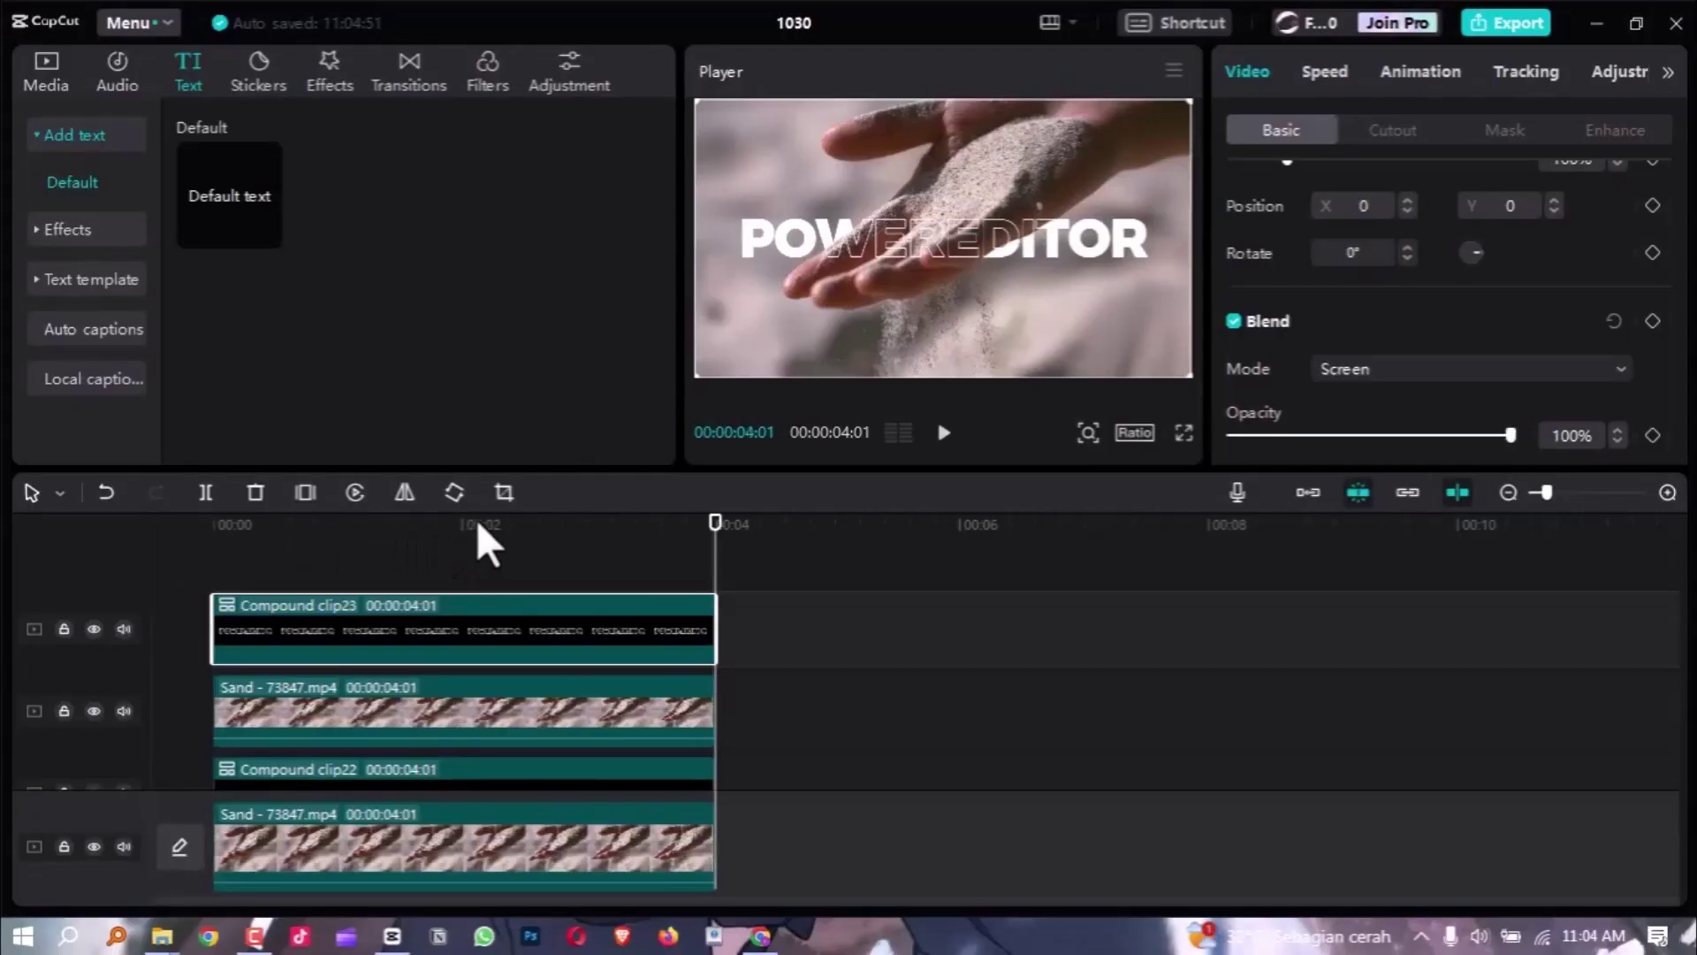
# Add the imported Earth Appears audio to the timeline below the Sand clips, starting at the timeline start.
pyautogui.moveTo(483, 520); pyautogui.dragTo(284, 554)
pyautogui.scroll(-2, 258, 752)
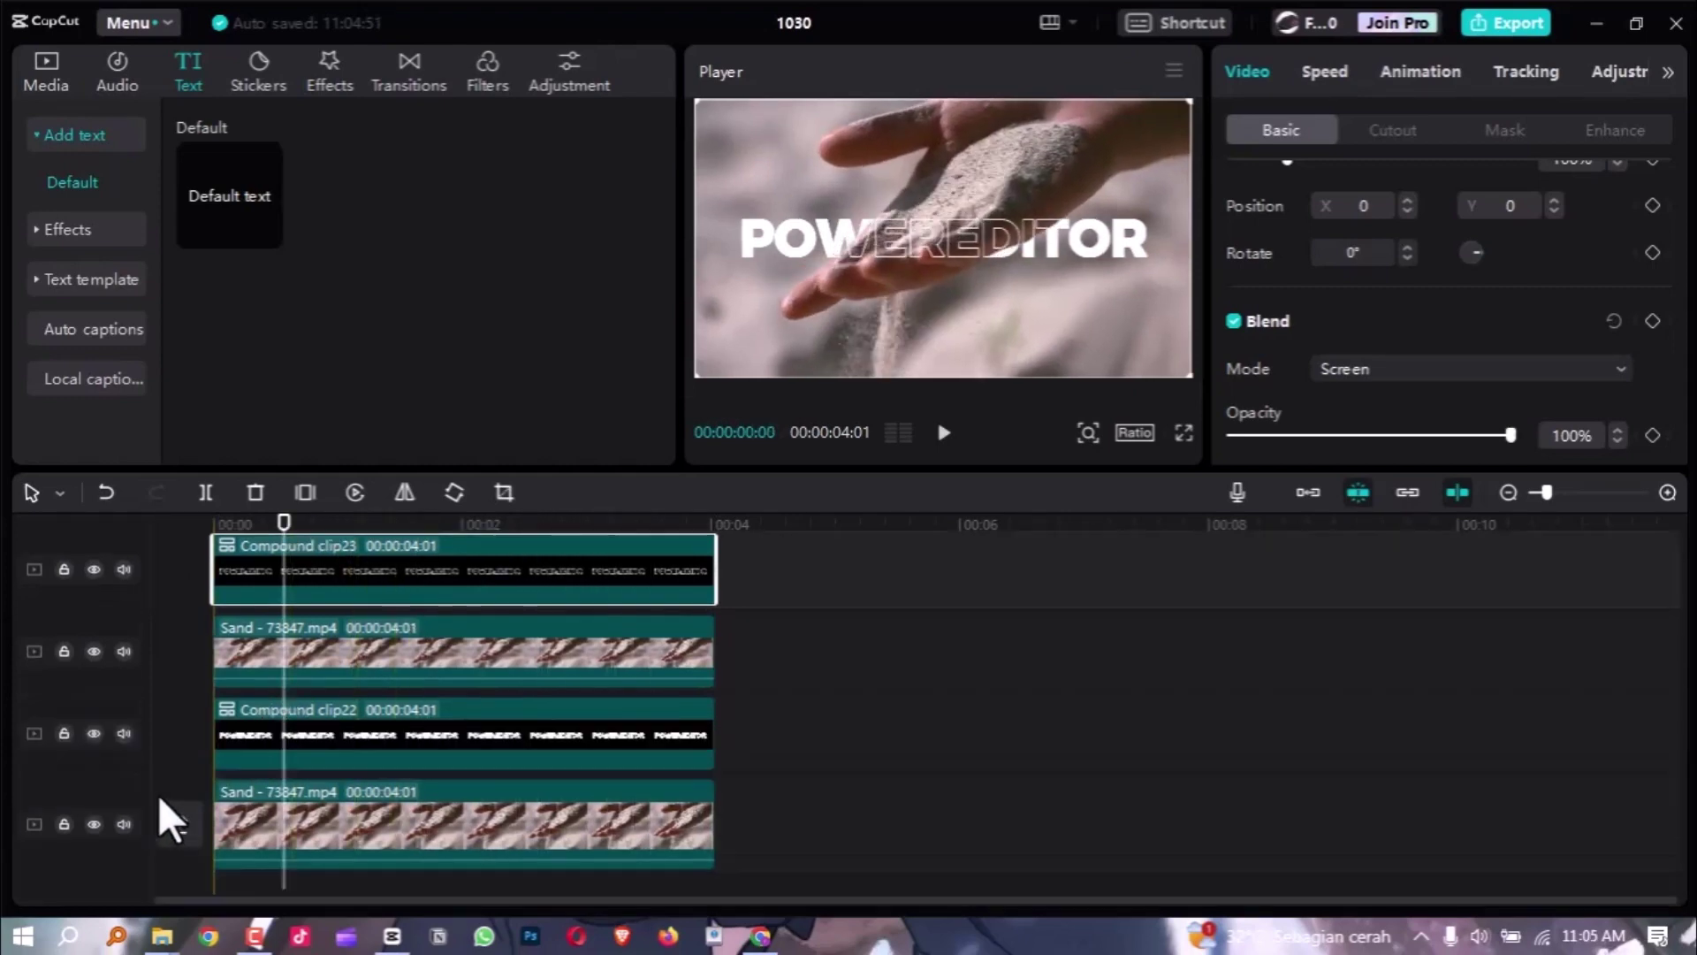
pyautogui.scroll(-1, 258, 760)
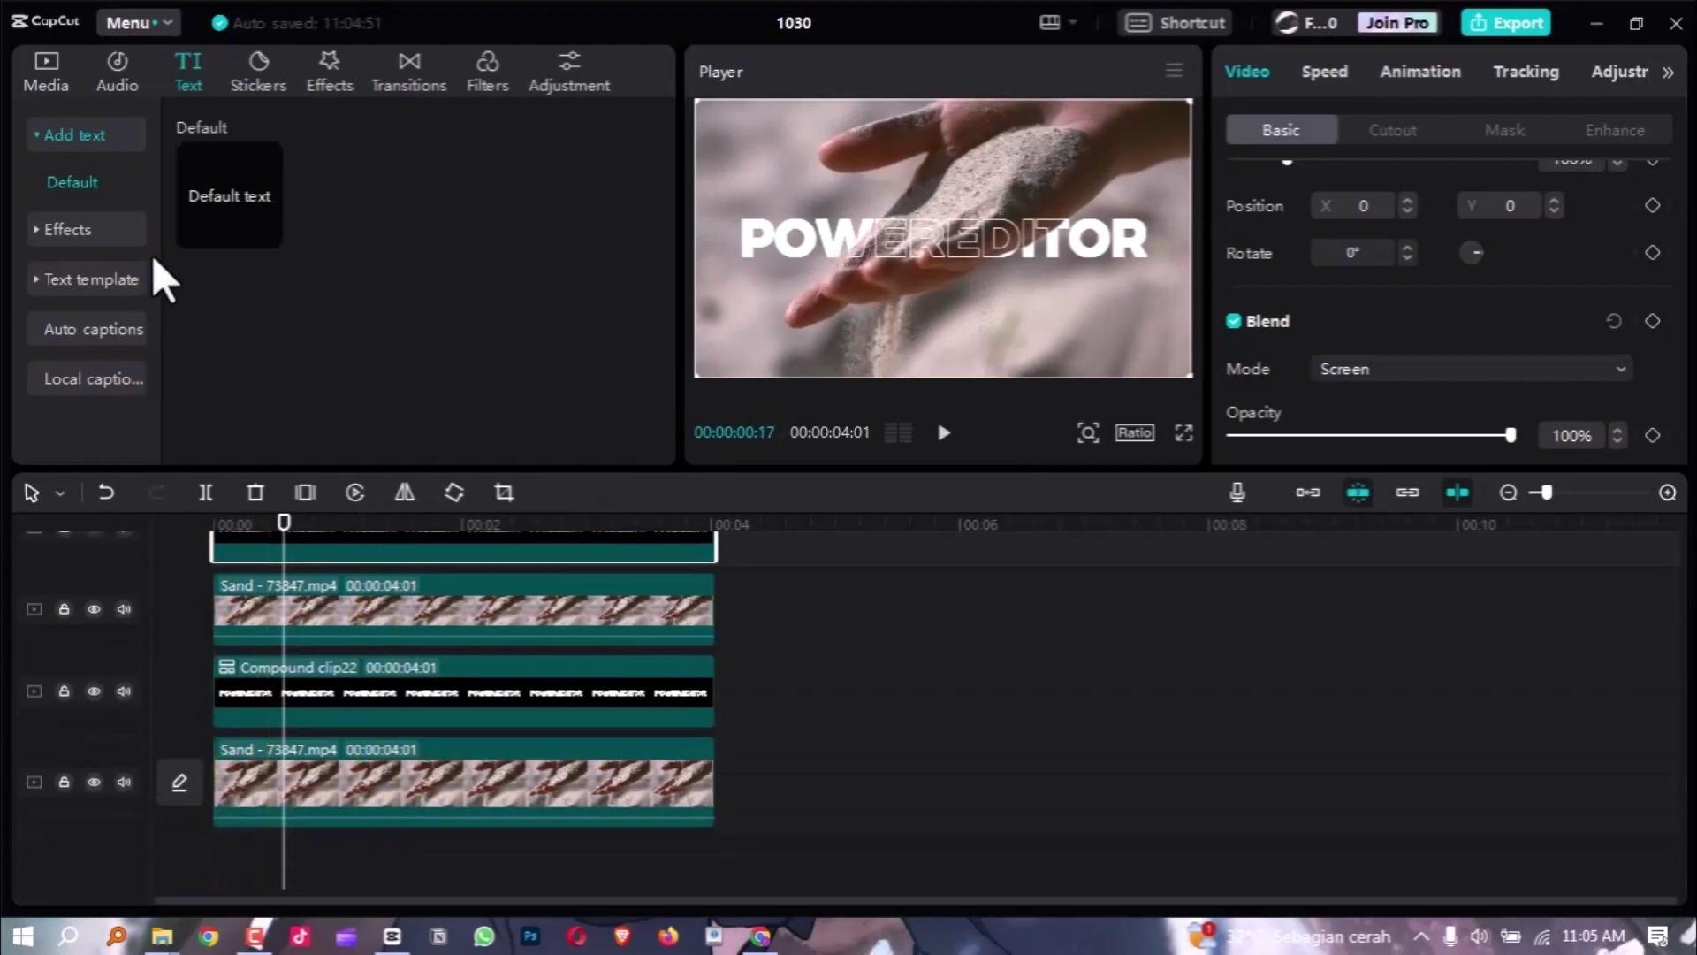
pyautogui.click(39, 76)
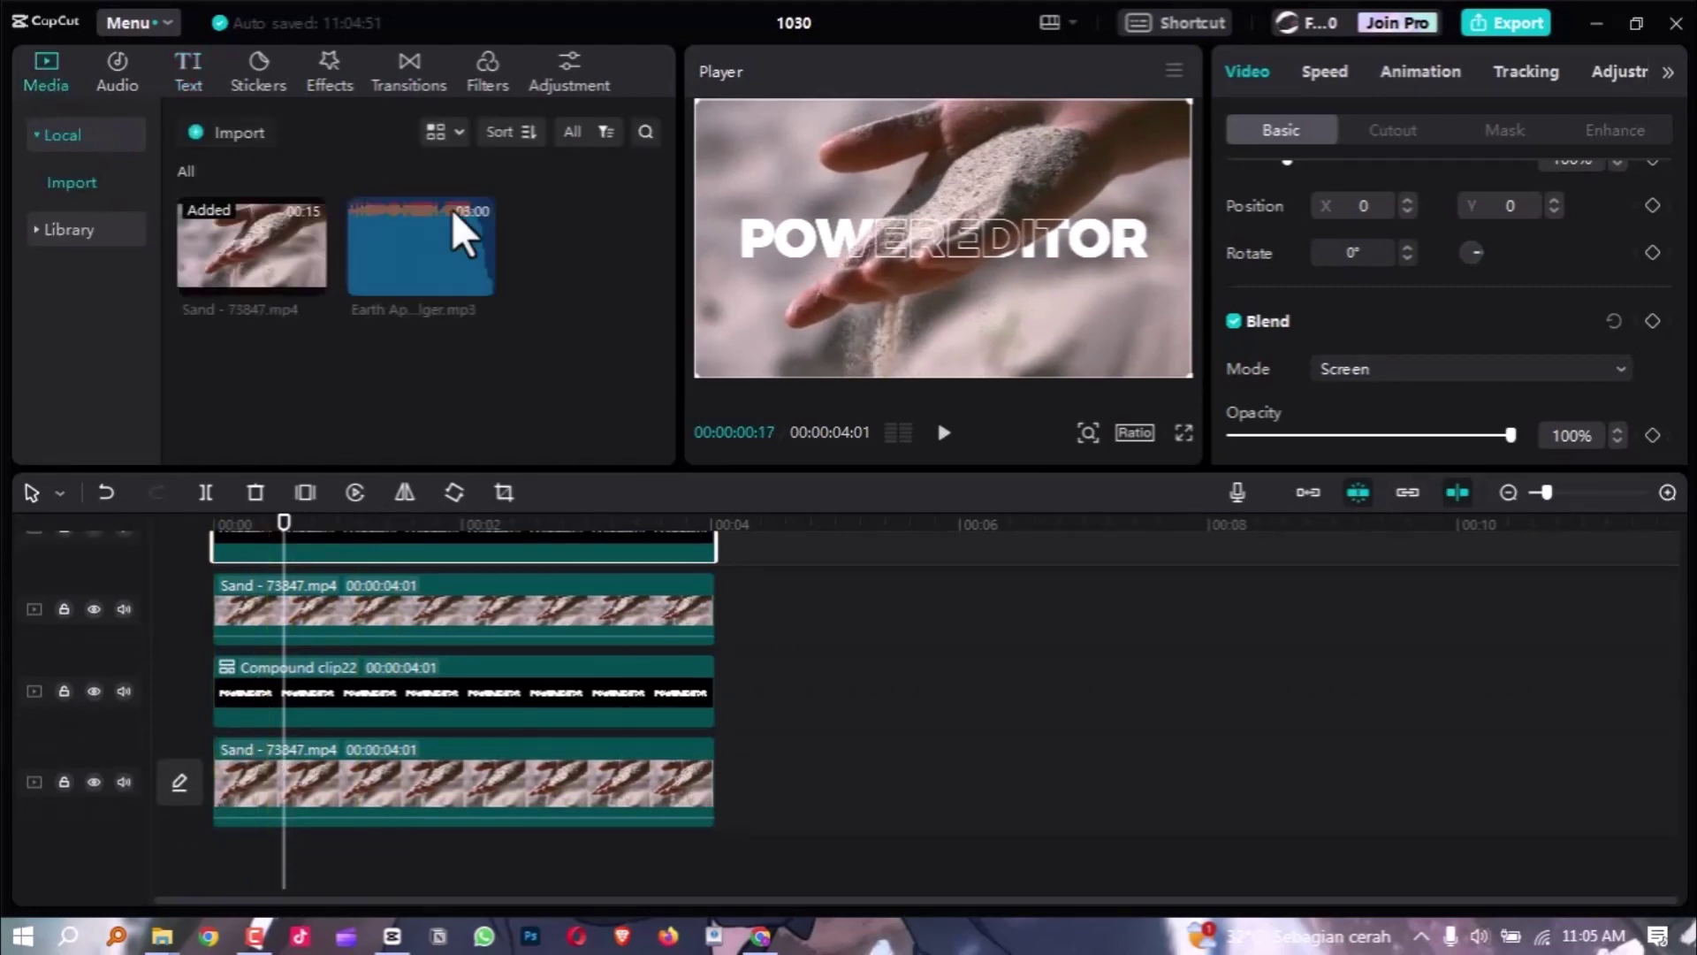
pyautogui.moveTo(433, 249)
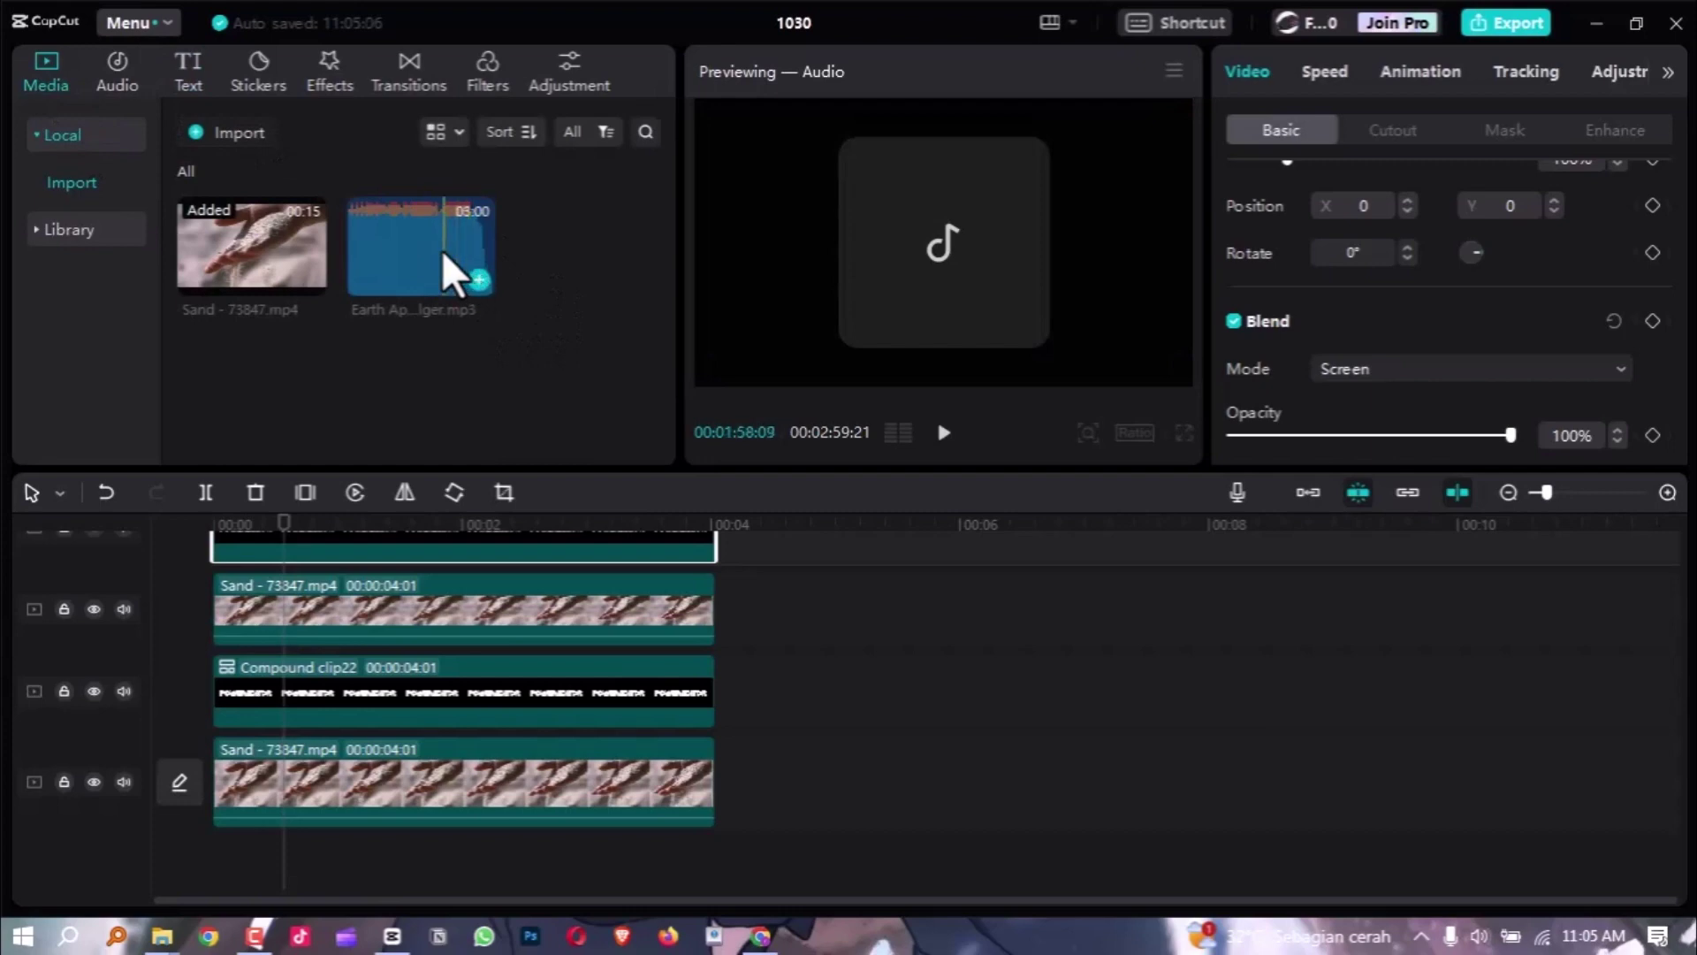
pyautogui.moveTo(442, 251); pyautogui.dragTo(227, 868)
pyautogui.scroll(-1, 352, 778)
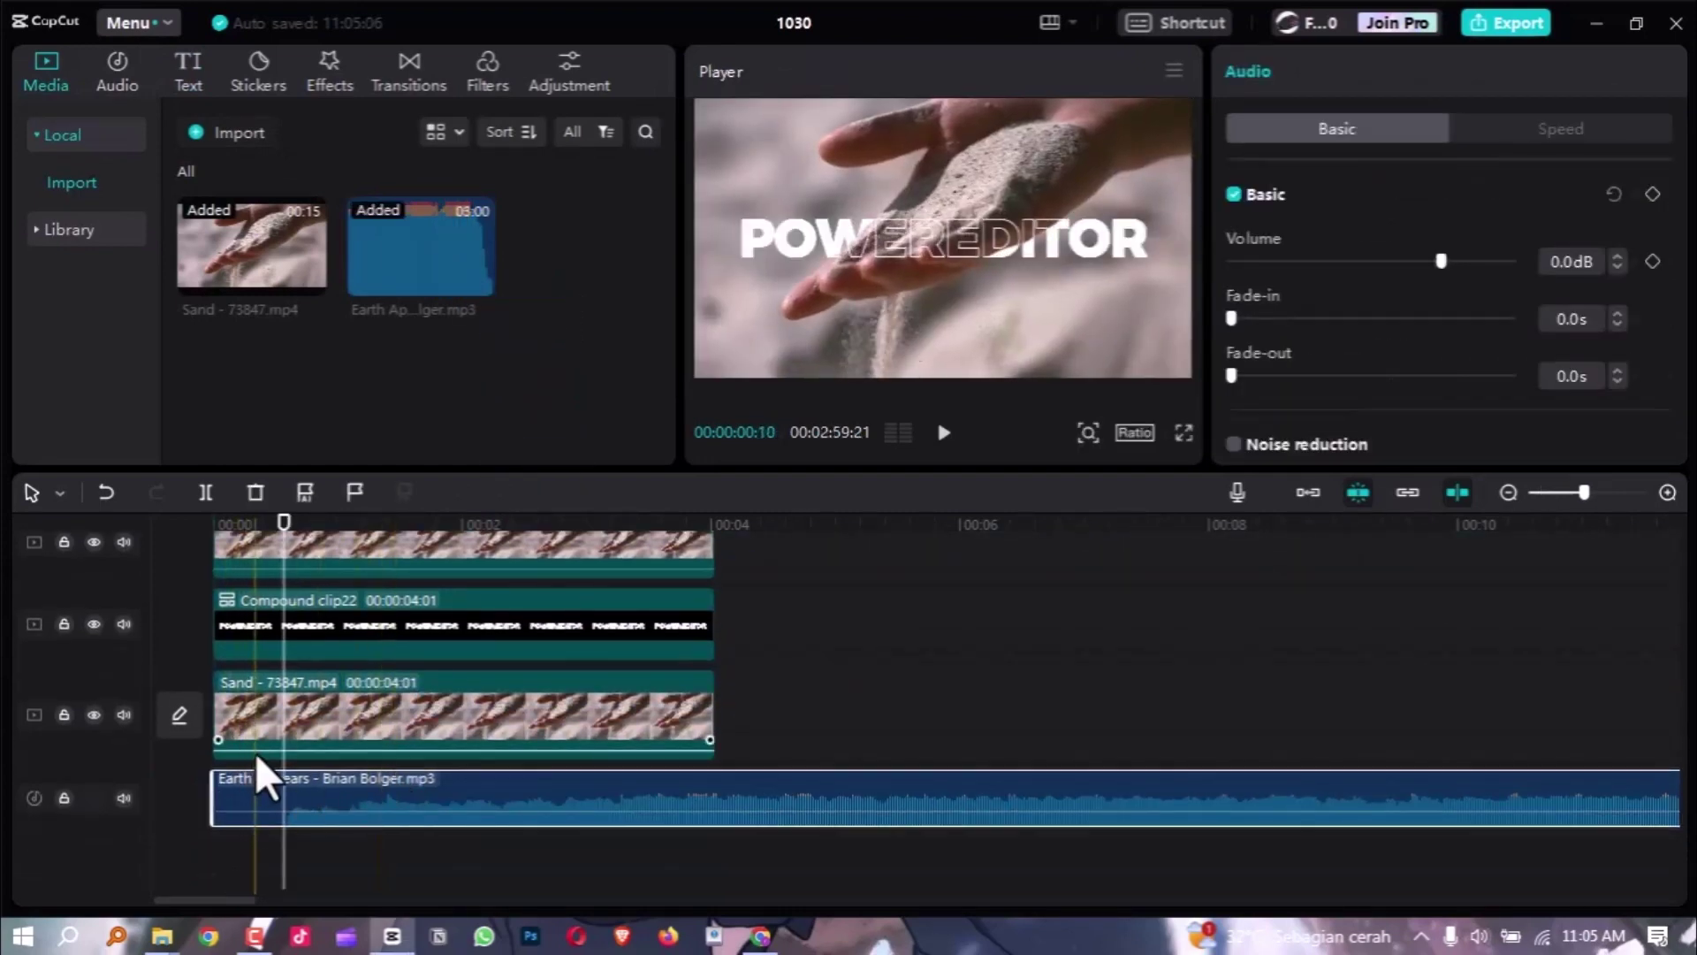
# Trim about half a second off the start of the Earth Appears audio and move it back to the timeline start.
pyautogui.moveTo(219, 781); pyautogui.dragTo(281, 778)
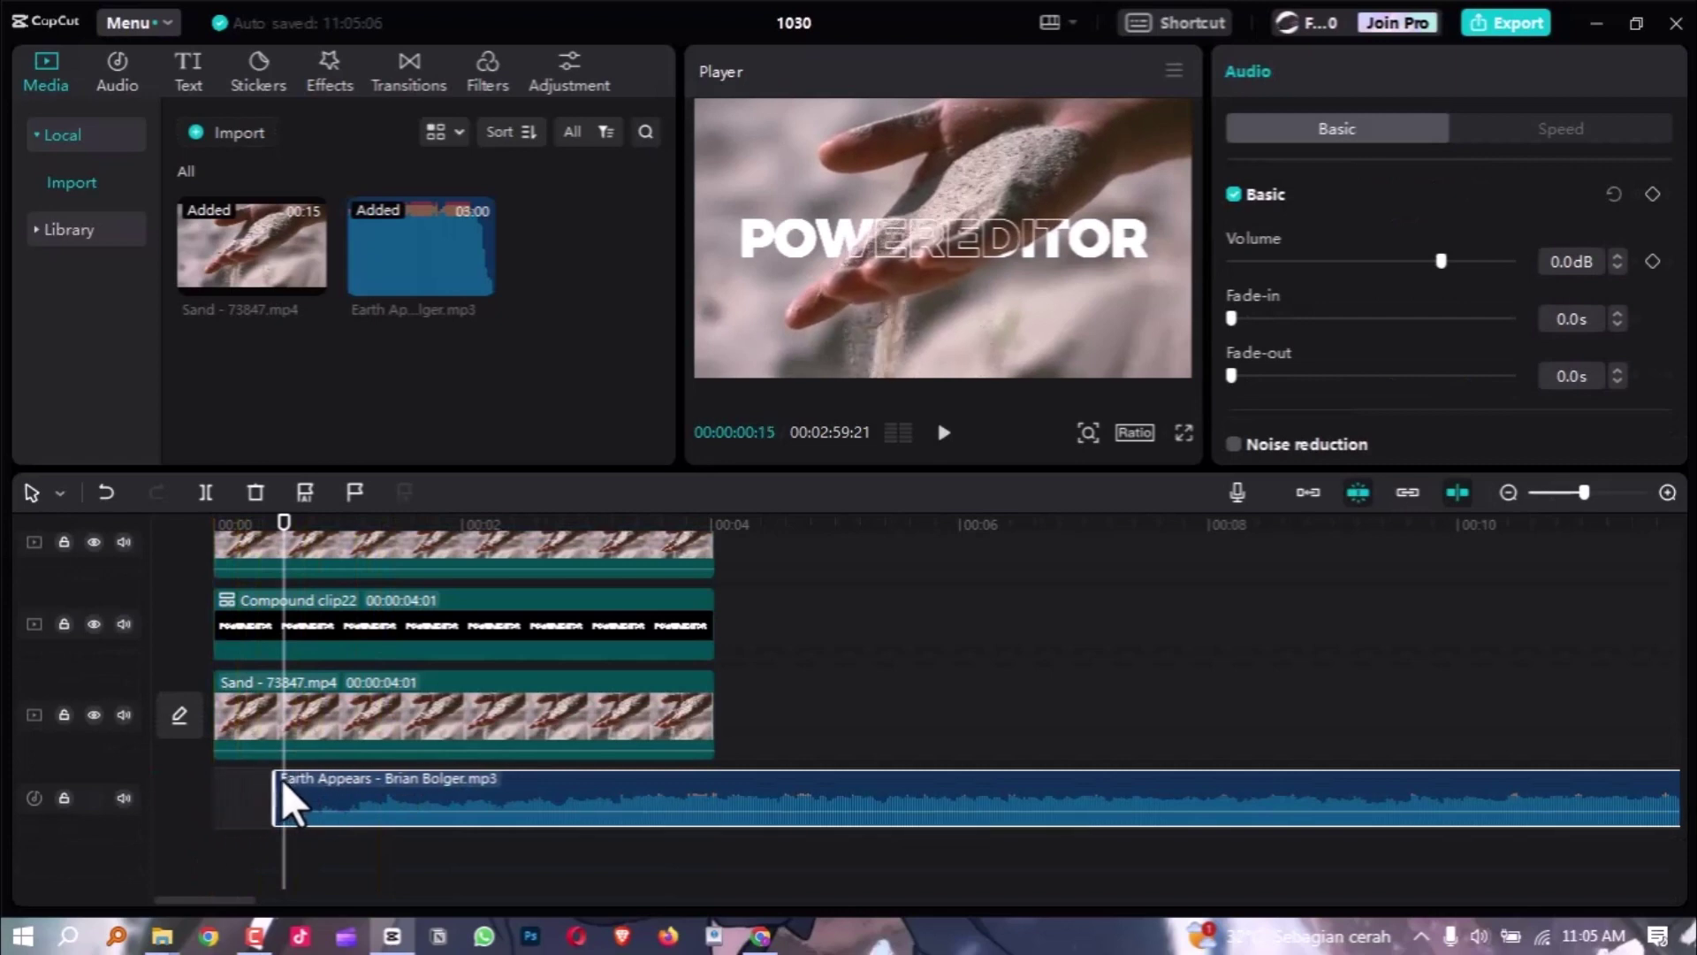
pyautogui.moveTo(486, 765); pyautogui.dragTo(396, 778)
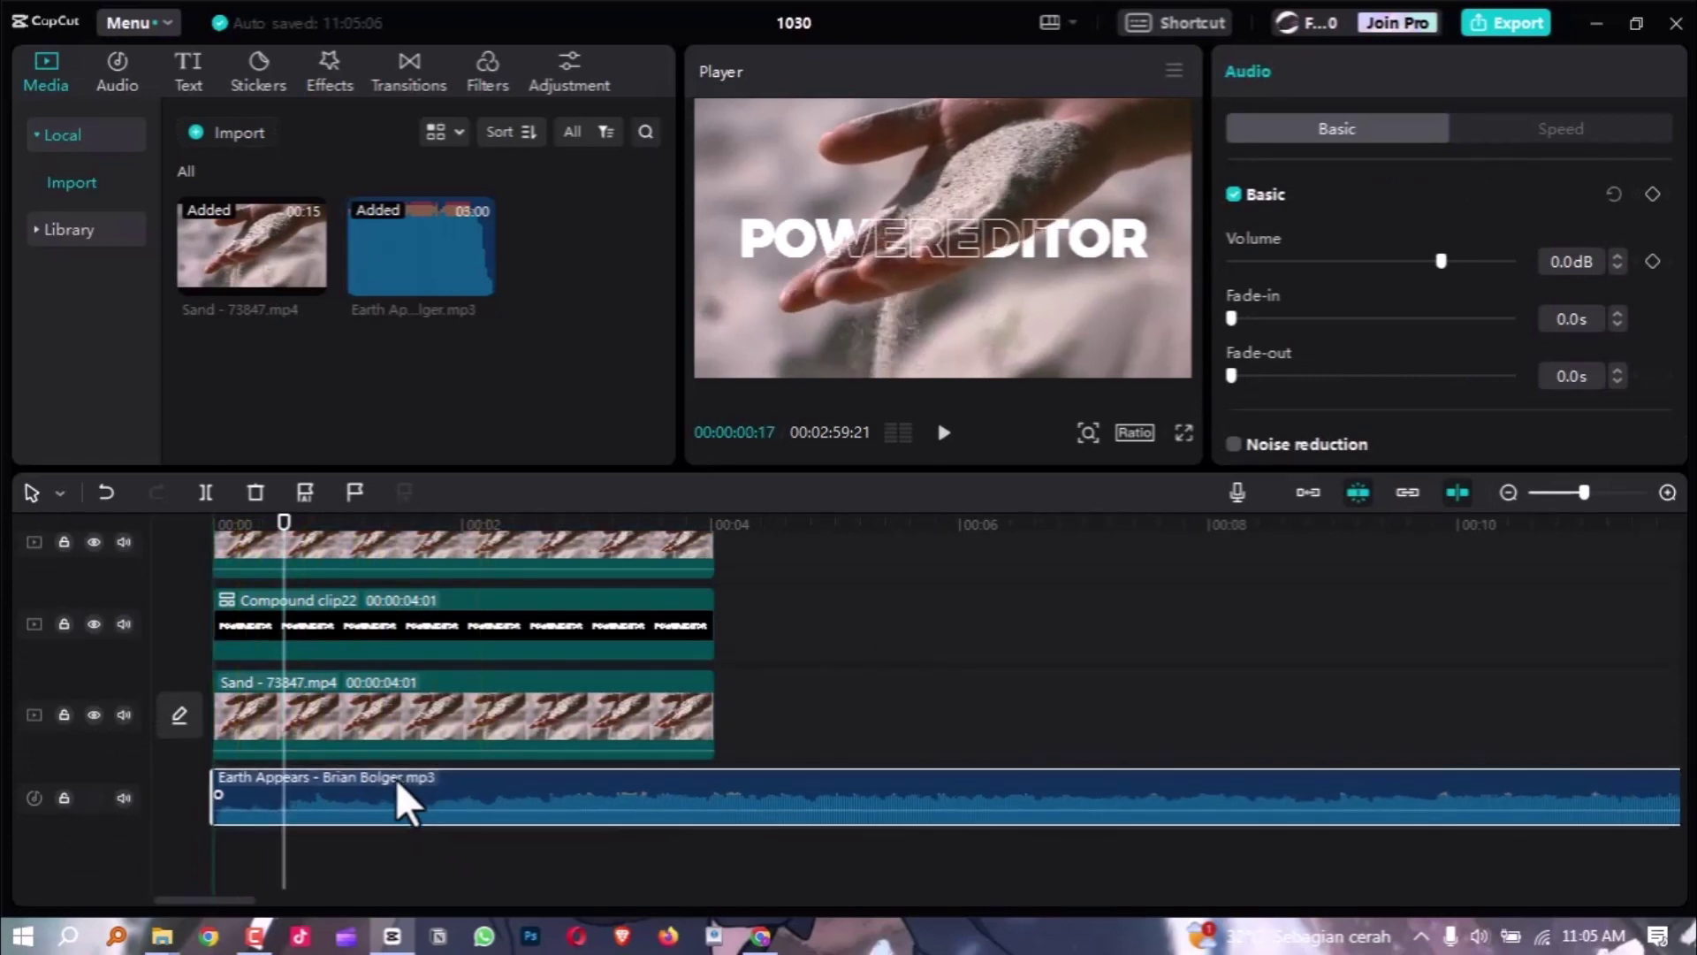
# Split the Earth Appears audio at the end of the Sand clips and delete the remainder.
pyautogui.press('b')
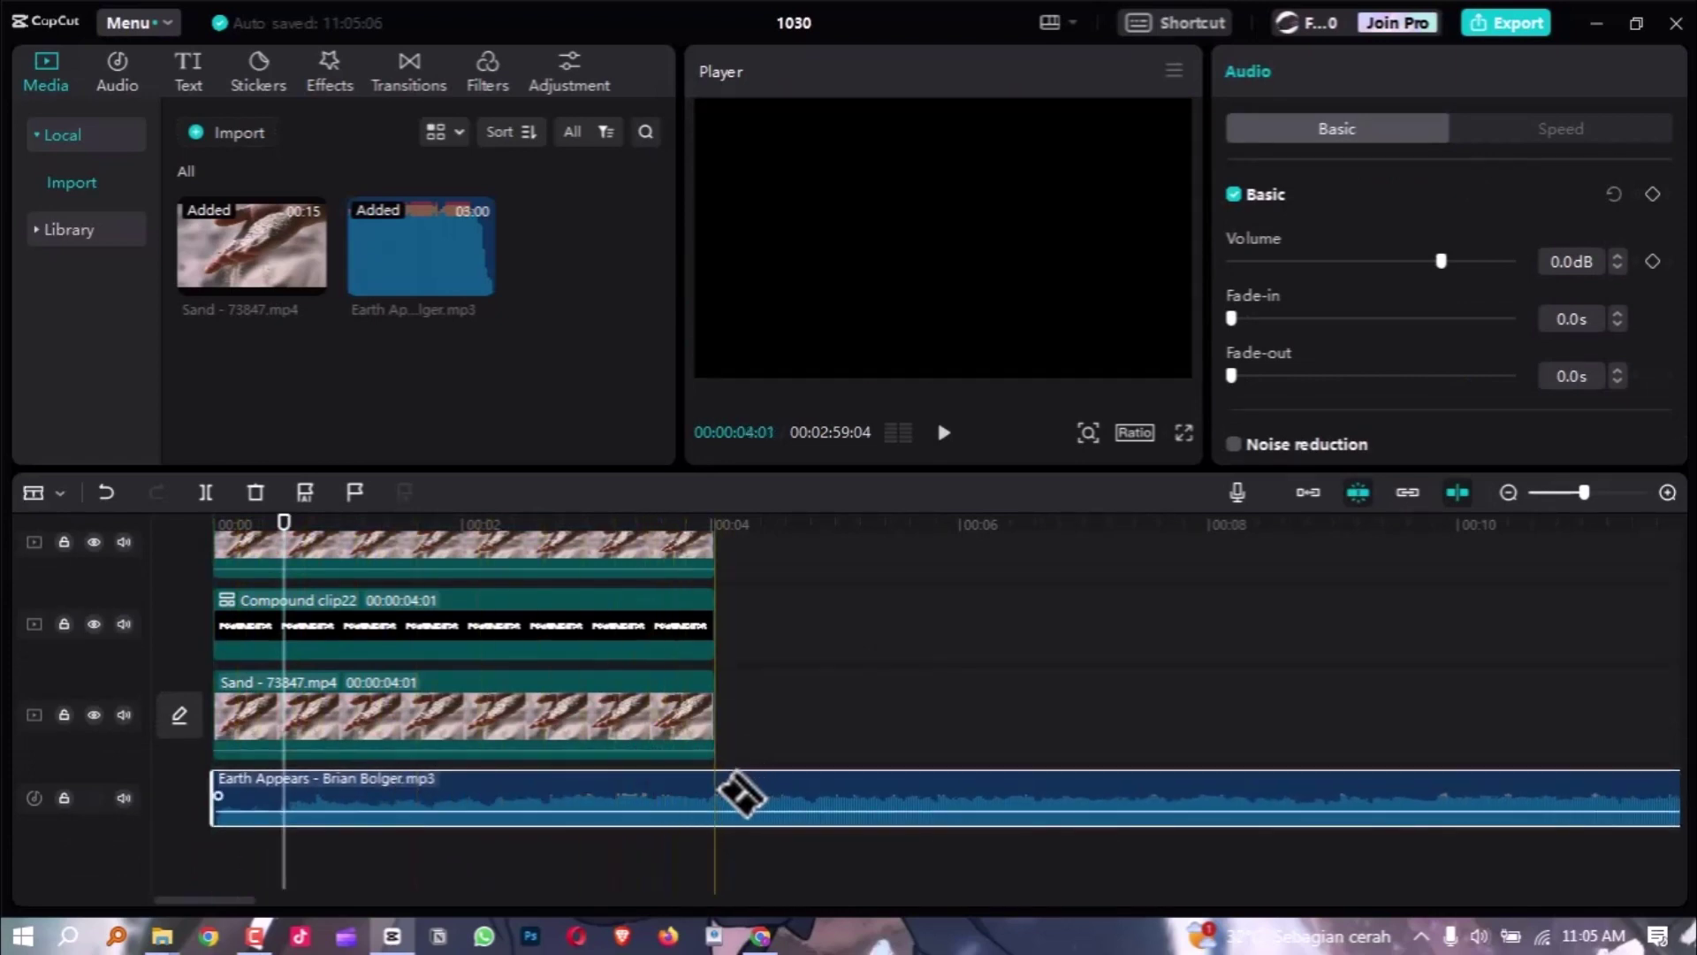
pyautogui.click(743, 793)
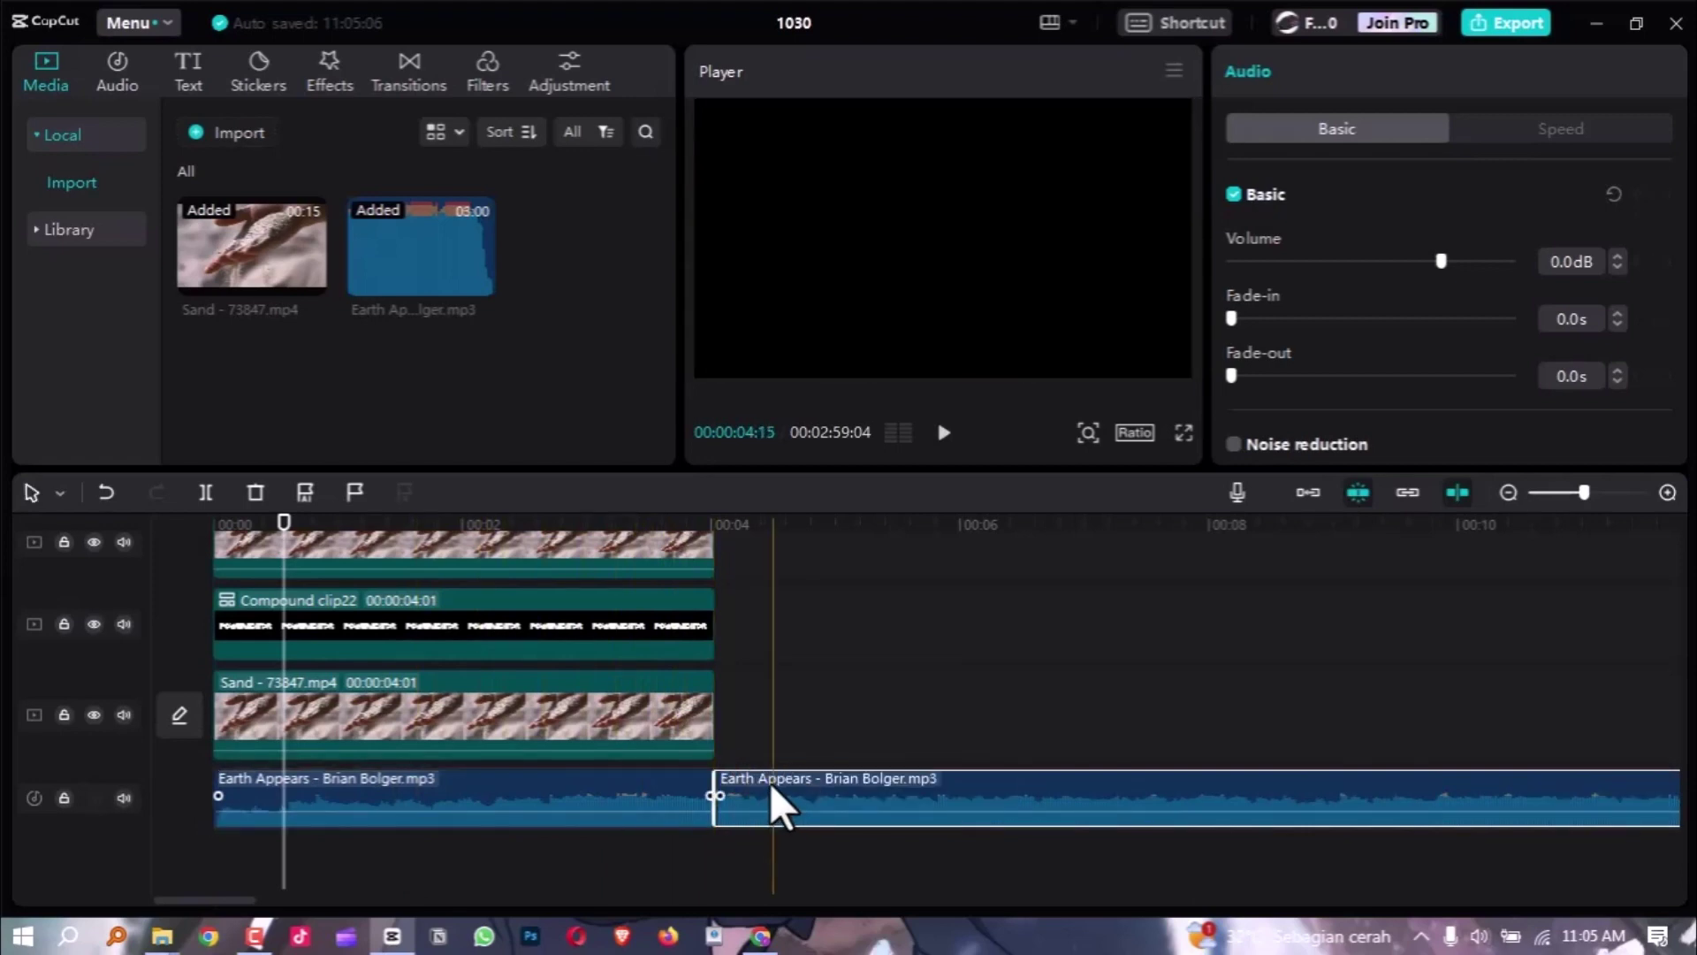
pyautogui.press('Delete')
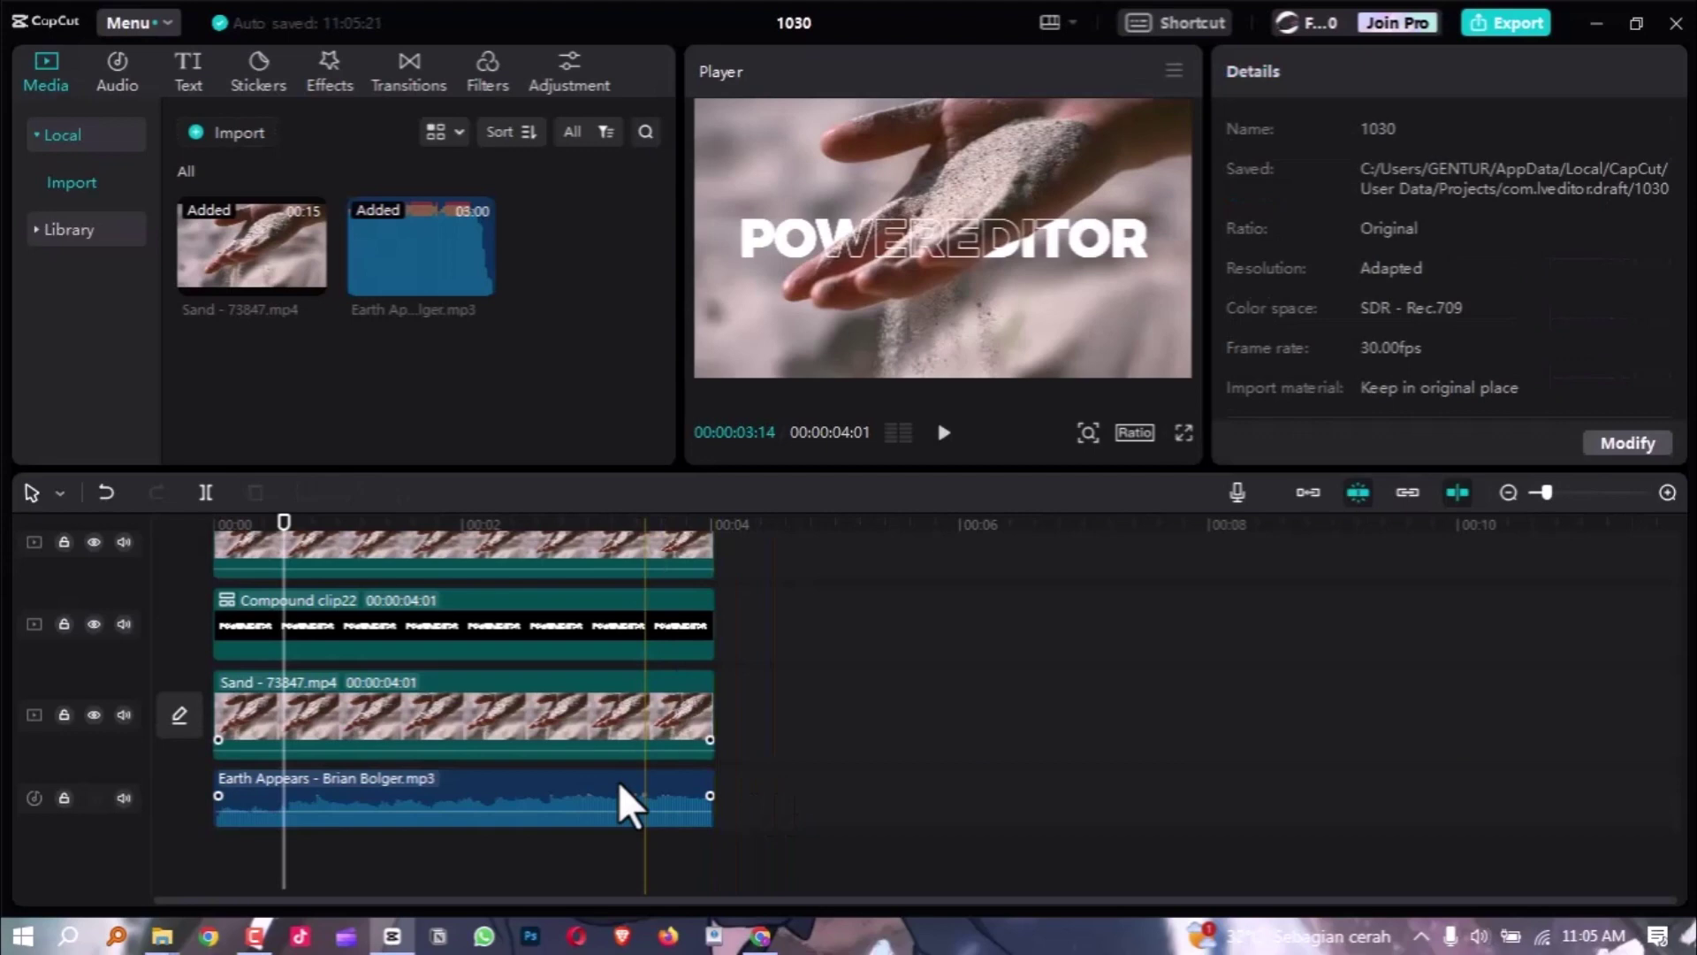
pyautogui.click(575, 771)
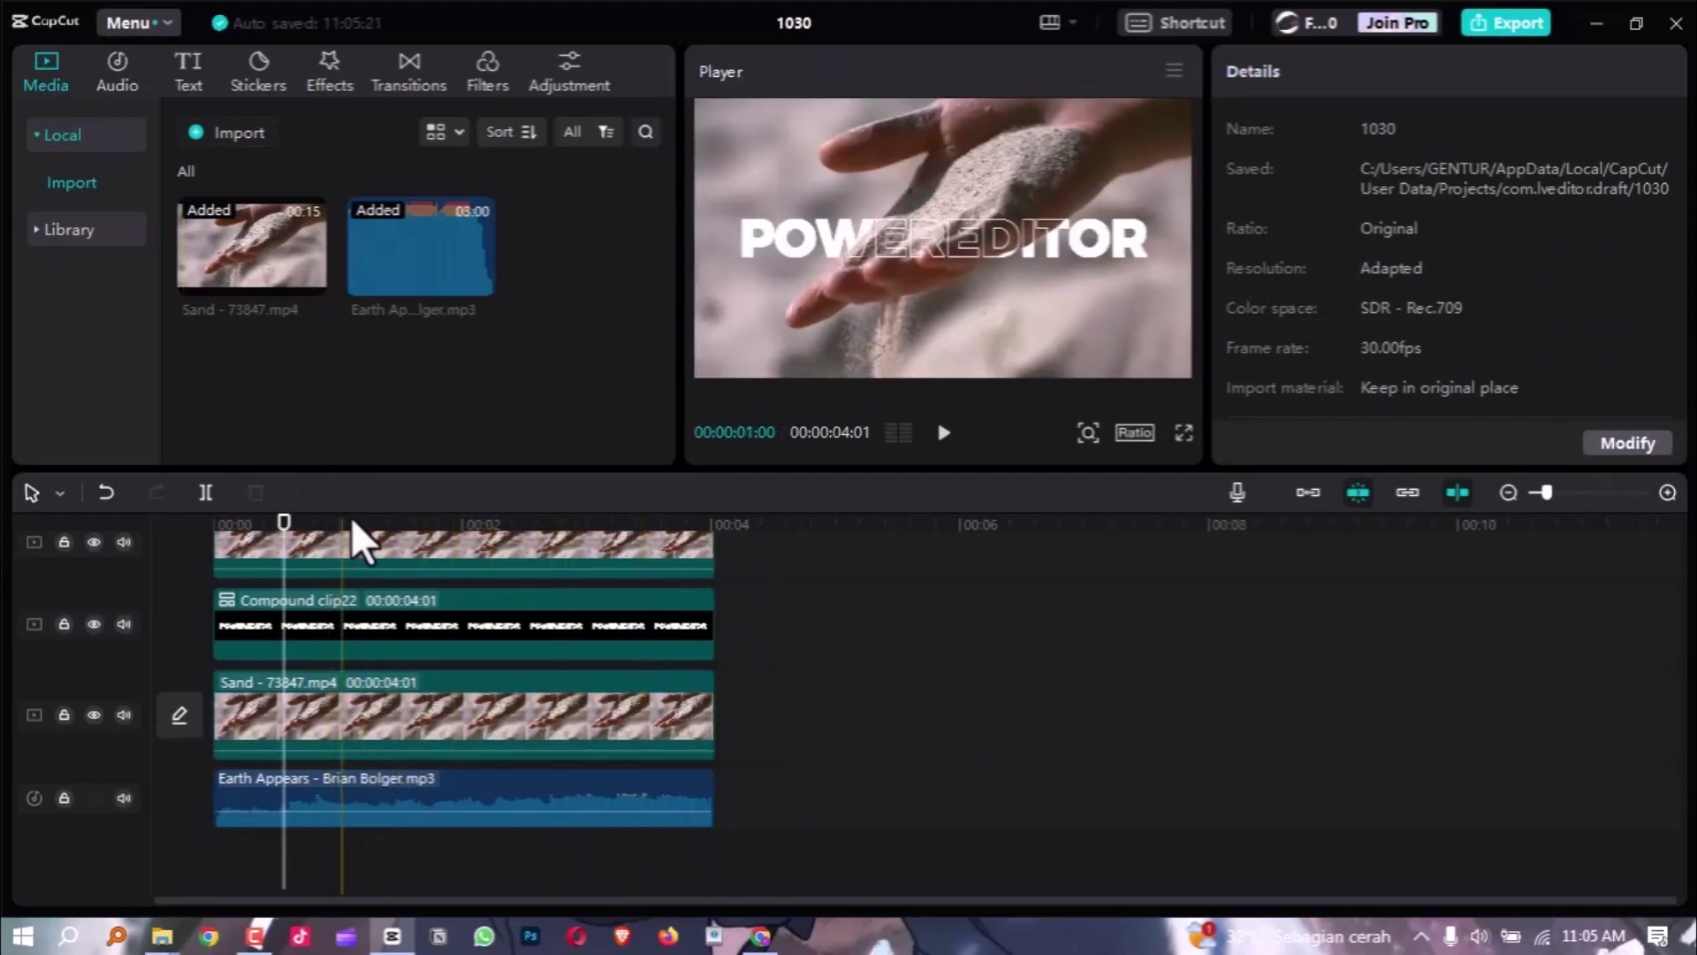
# Add the "[Environmental sound] Calm beach" effect from the BEACH sound effects search at the timeline start, below the Earth Appears audio.
pyautogui.click(359, 520)
pyautogui.moveTo(293, 517); pyautogui.dragTo(216, 530)
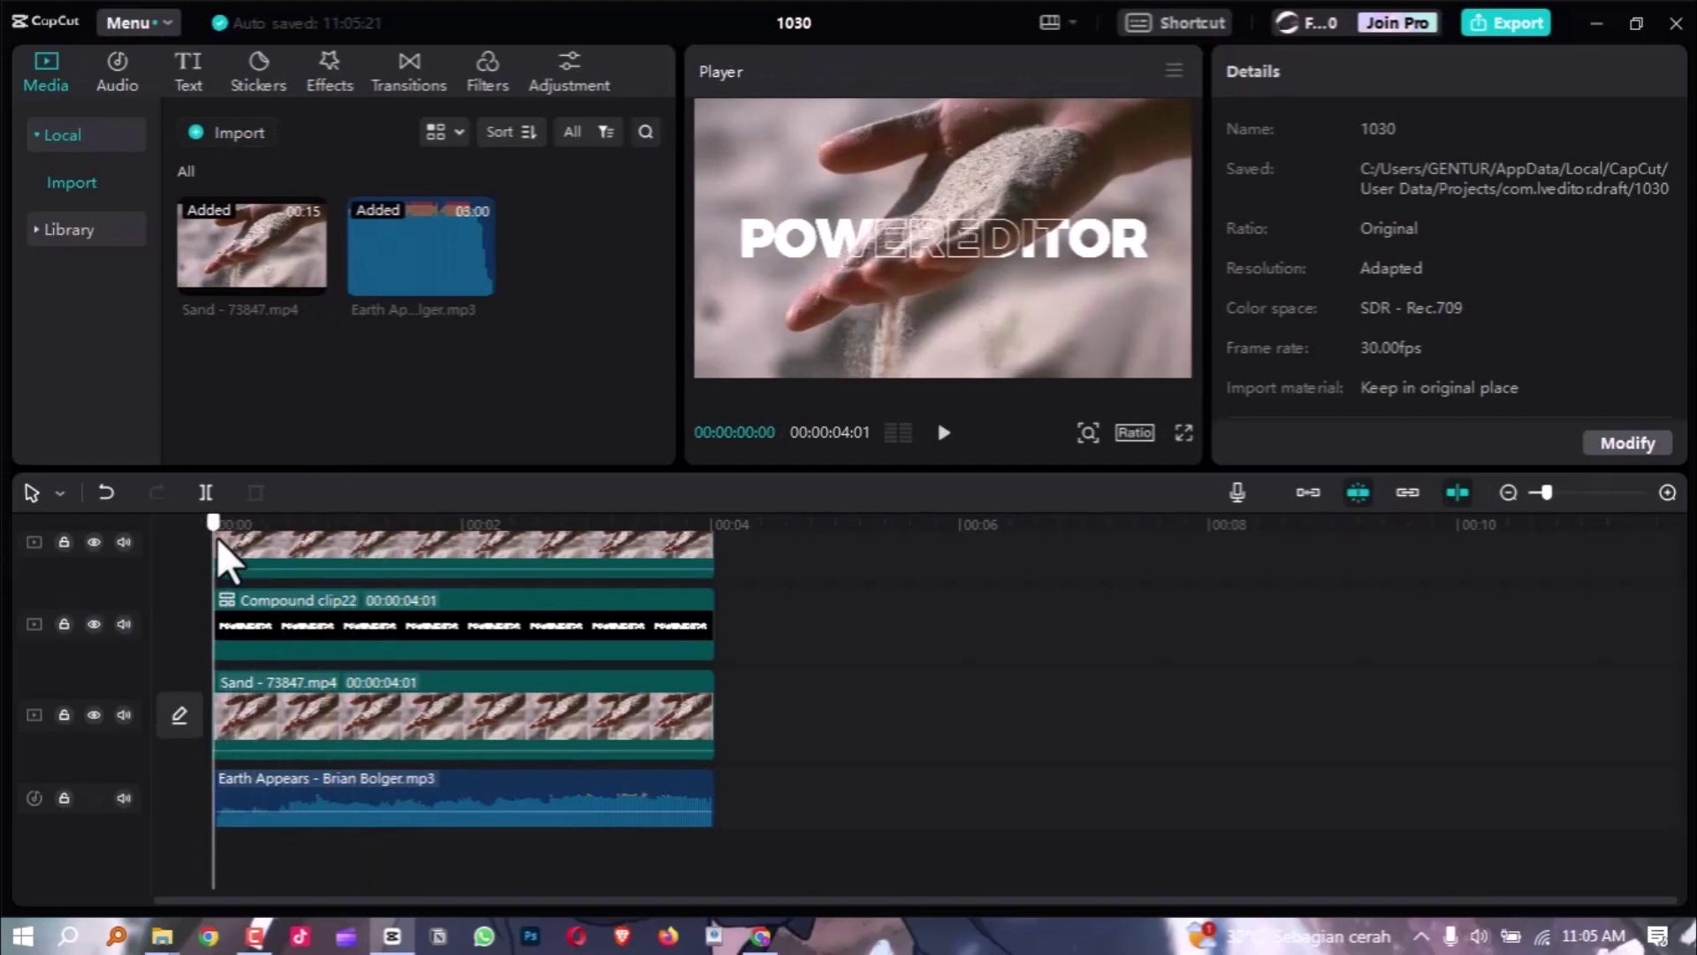
pyautogui.click(396, 533)
pyautogui.moveTo(396, 533); pyautogui.dragTo(267, 481)
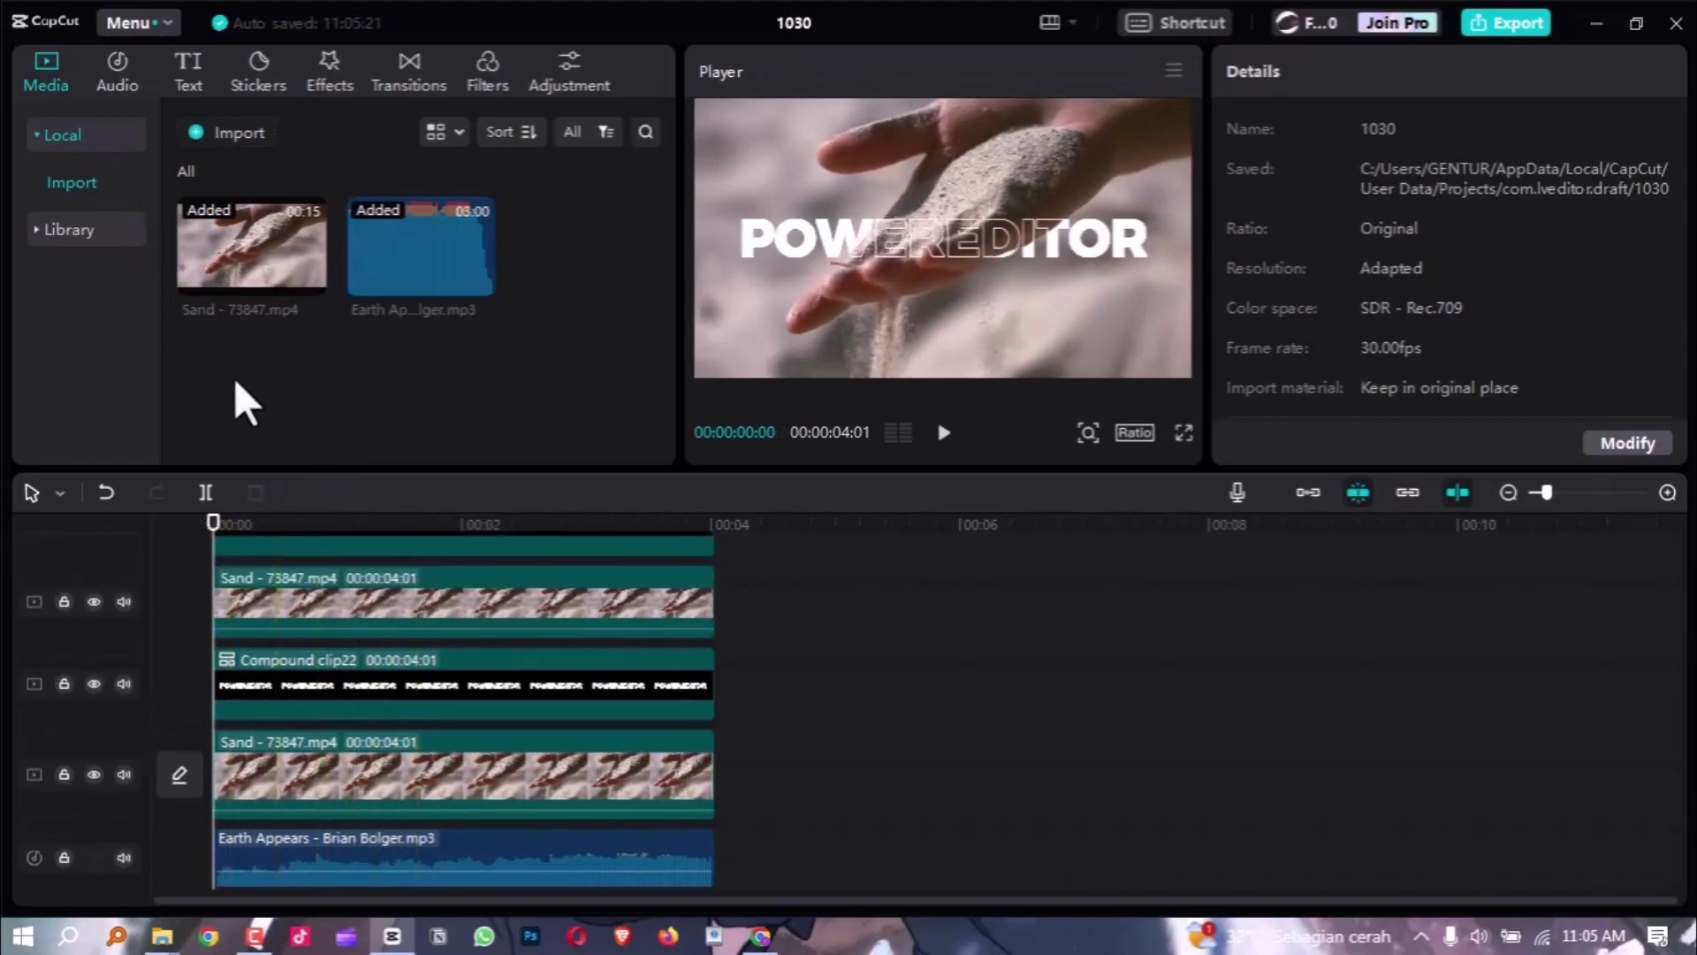
pyautogui.click(130, 72)
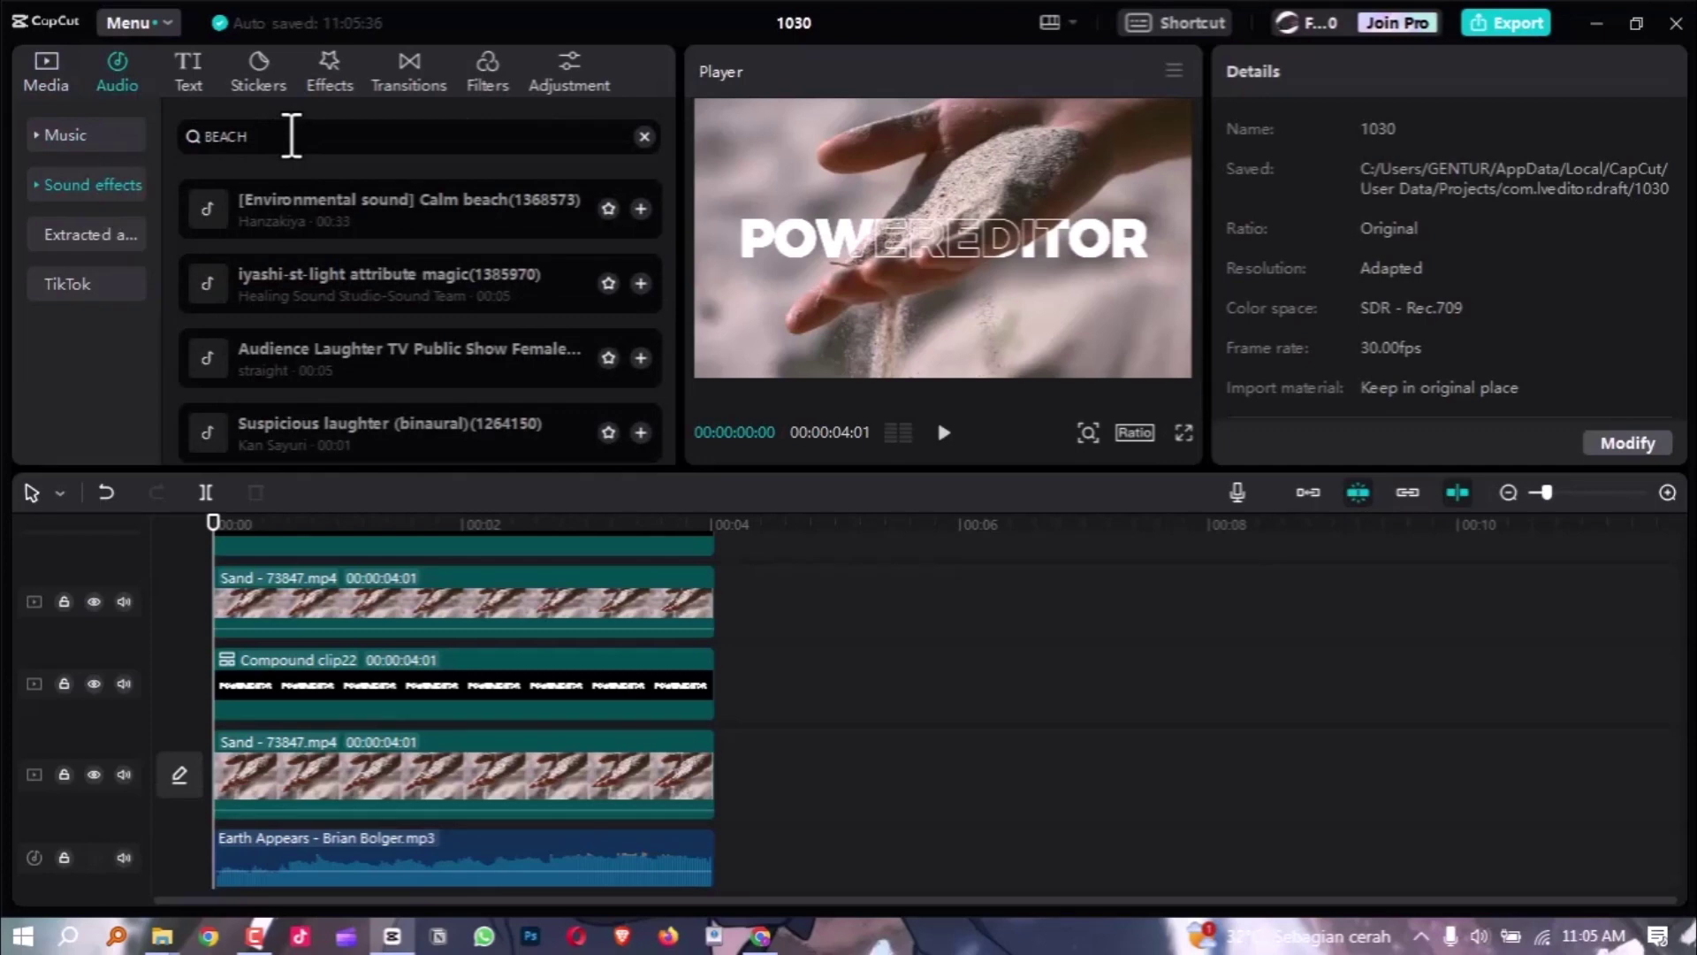
pyautogui.click(641, 210)
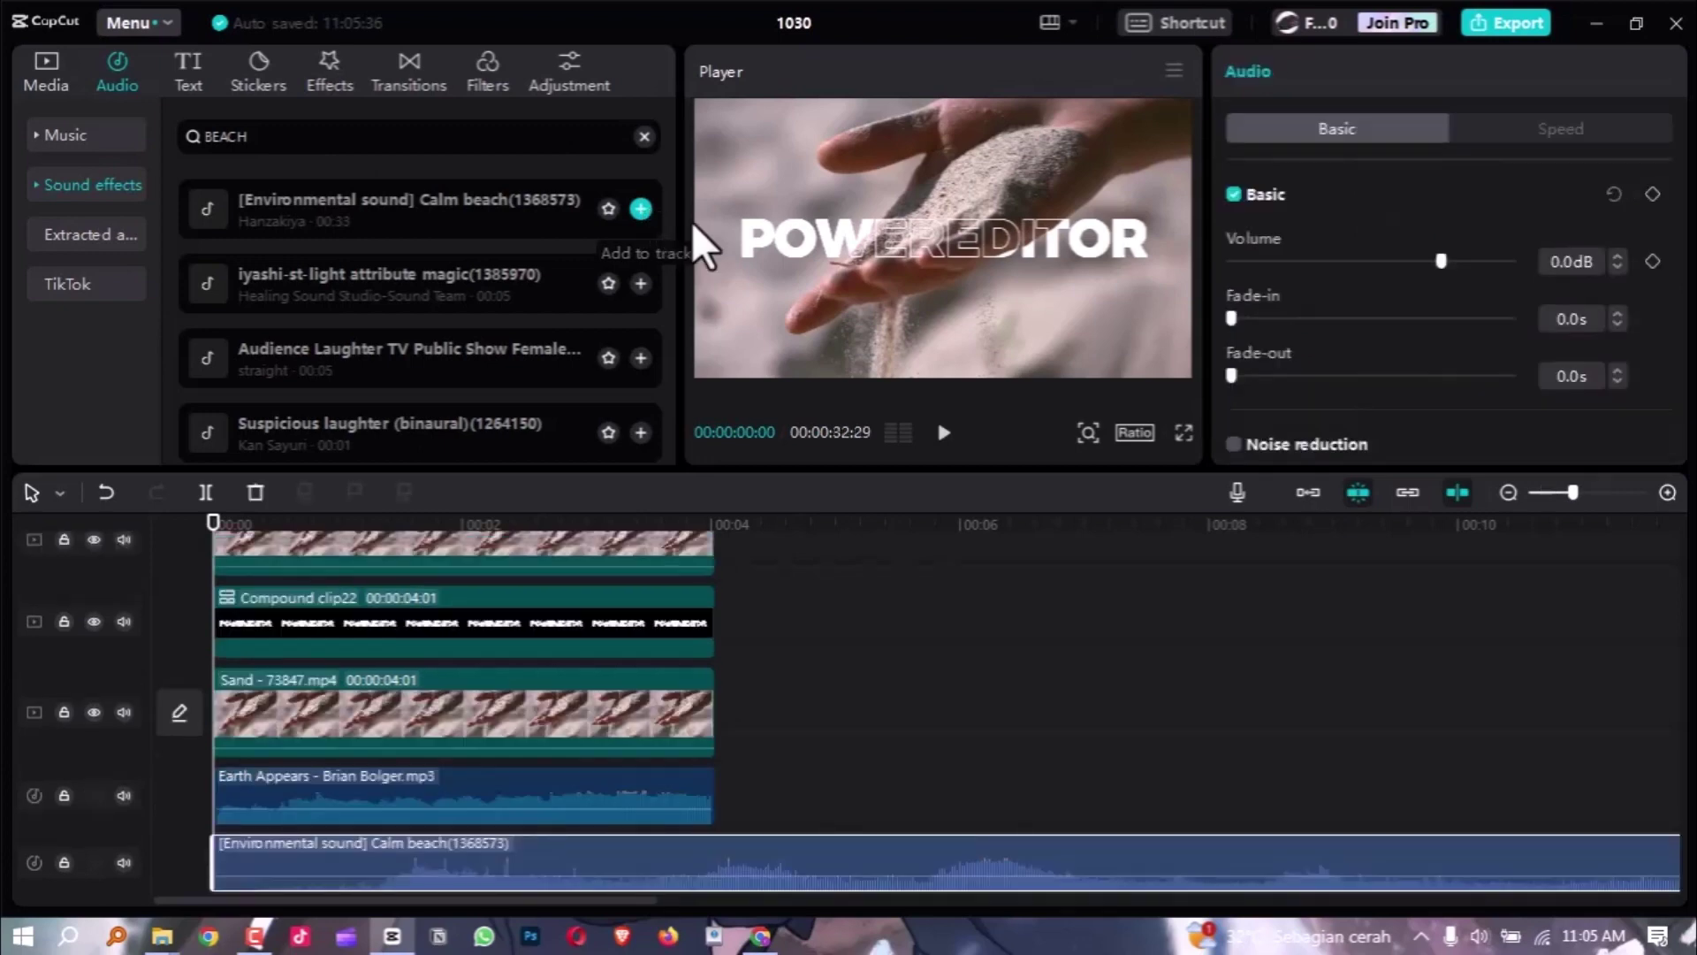
# Play a portion of the Calm beach sound beyond the end of the video clips to listen to it.
pyautogui.scroll(-1, 651, 663)
pyautogui.scroll(-3, 436, 757)
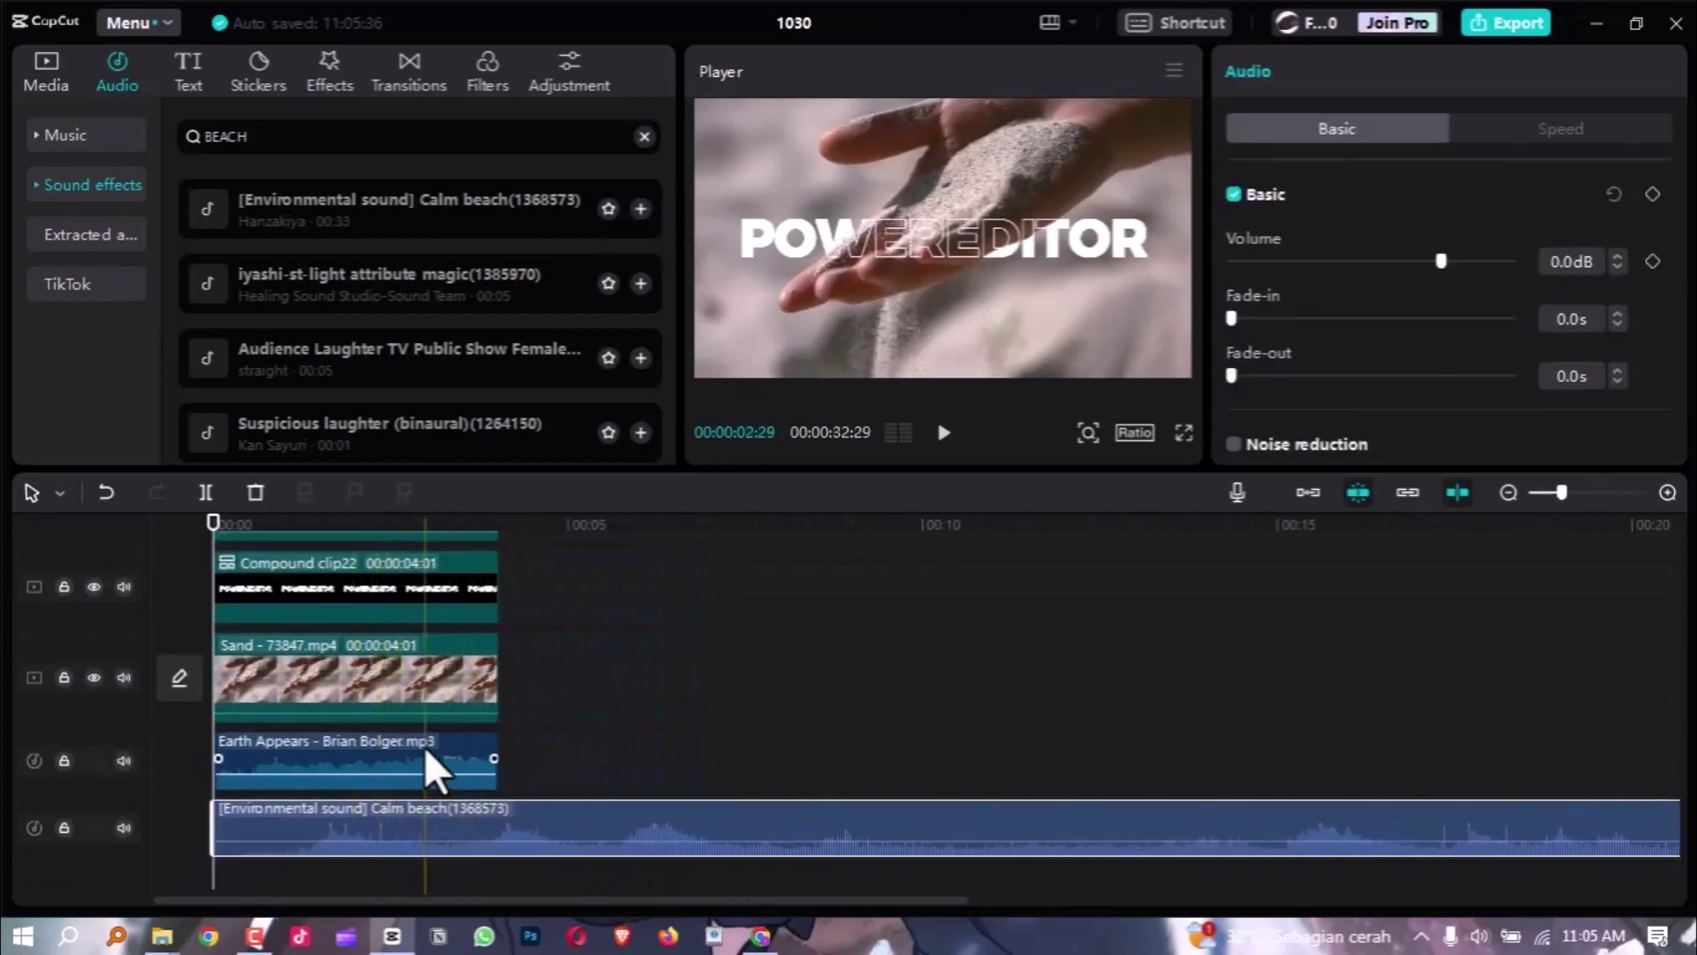
pyautogui.click(530, 535)
pyautogui.press('space')
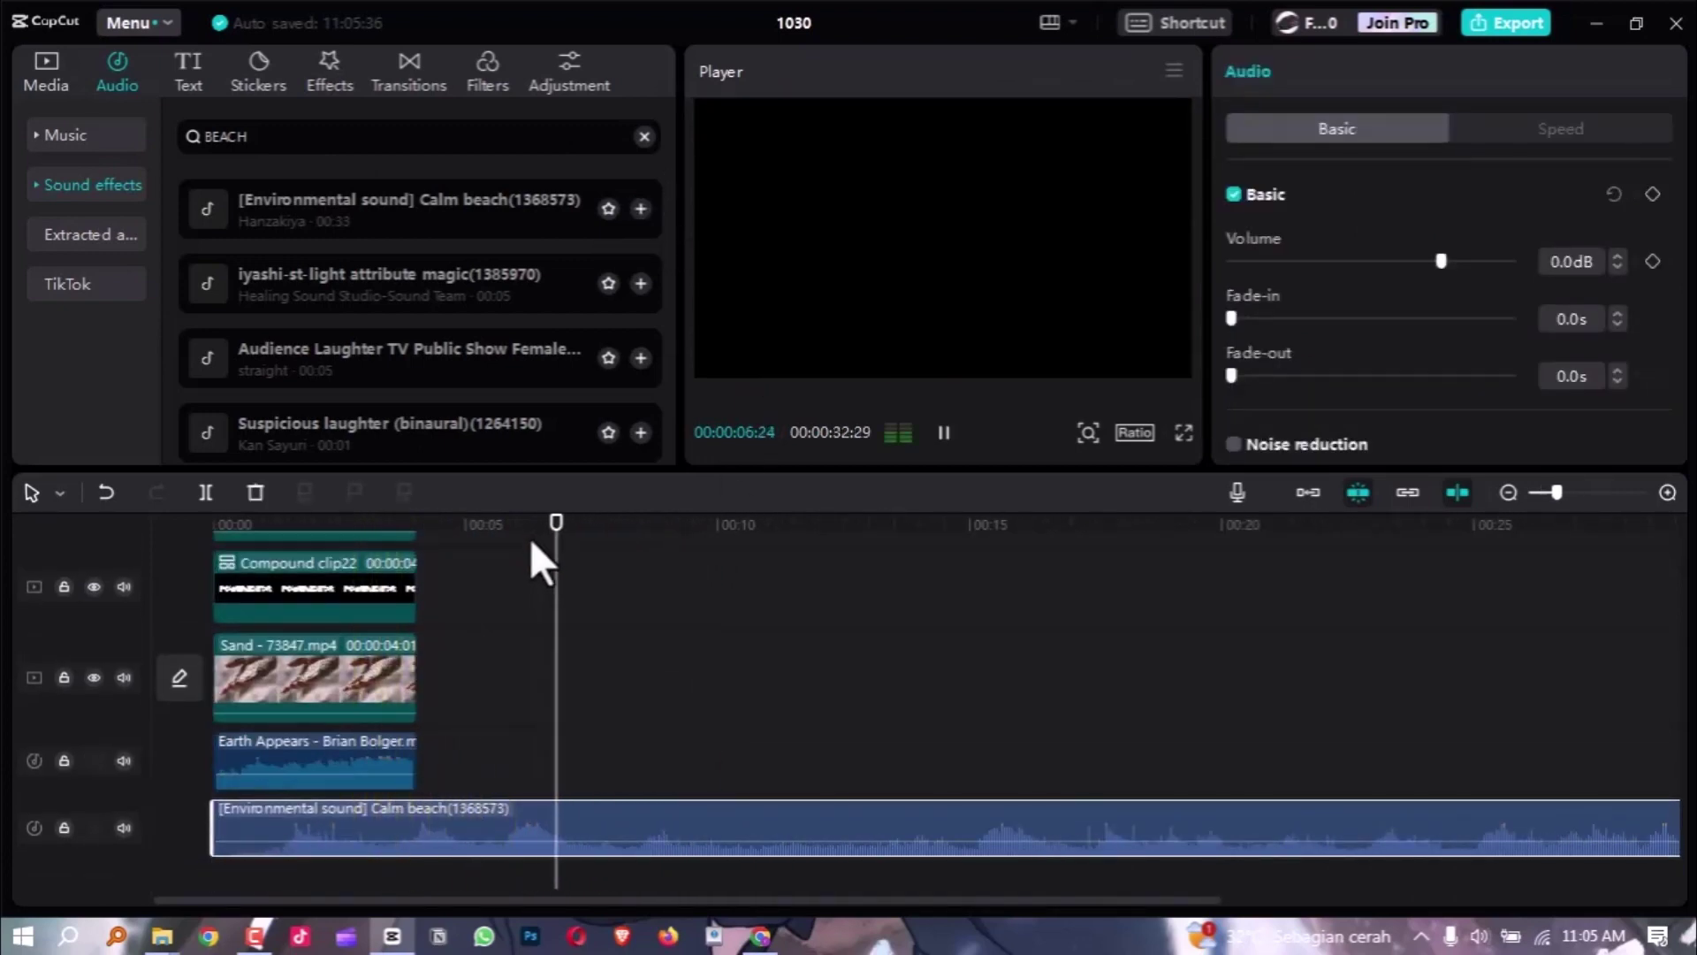
pyautogui.press('space')
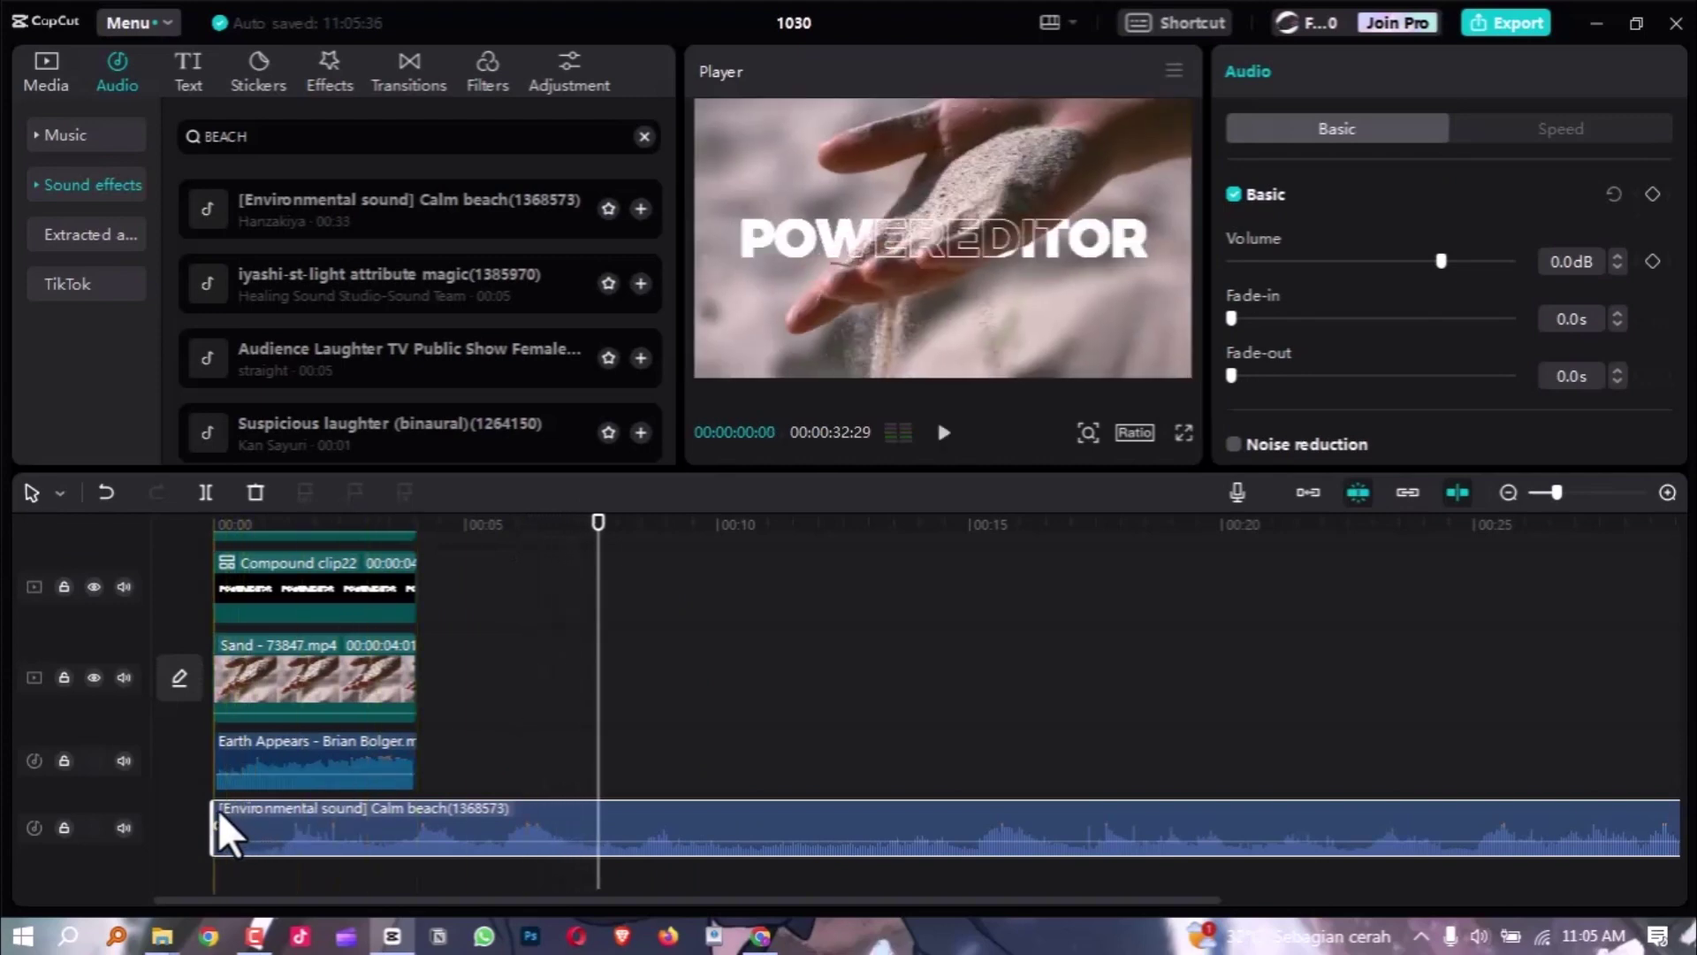
# Trim the beginning of the Calm beach sound, realign it to the timeline start, and remove everything beyond the end of the Sand clips.
pyautogui.moveTo(223, 815); pyautogui.dragTo(273, 834)
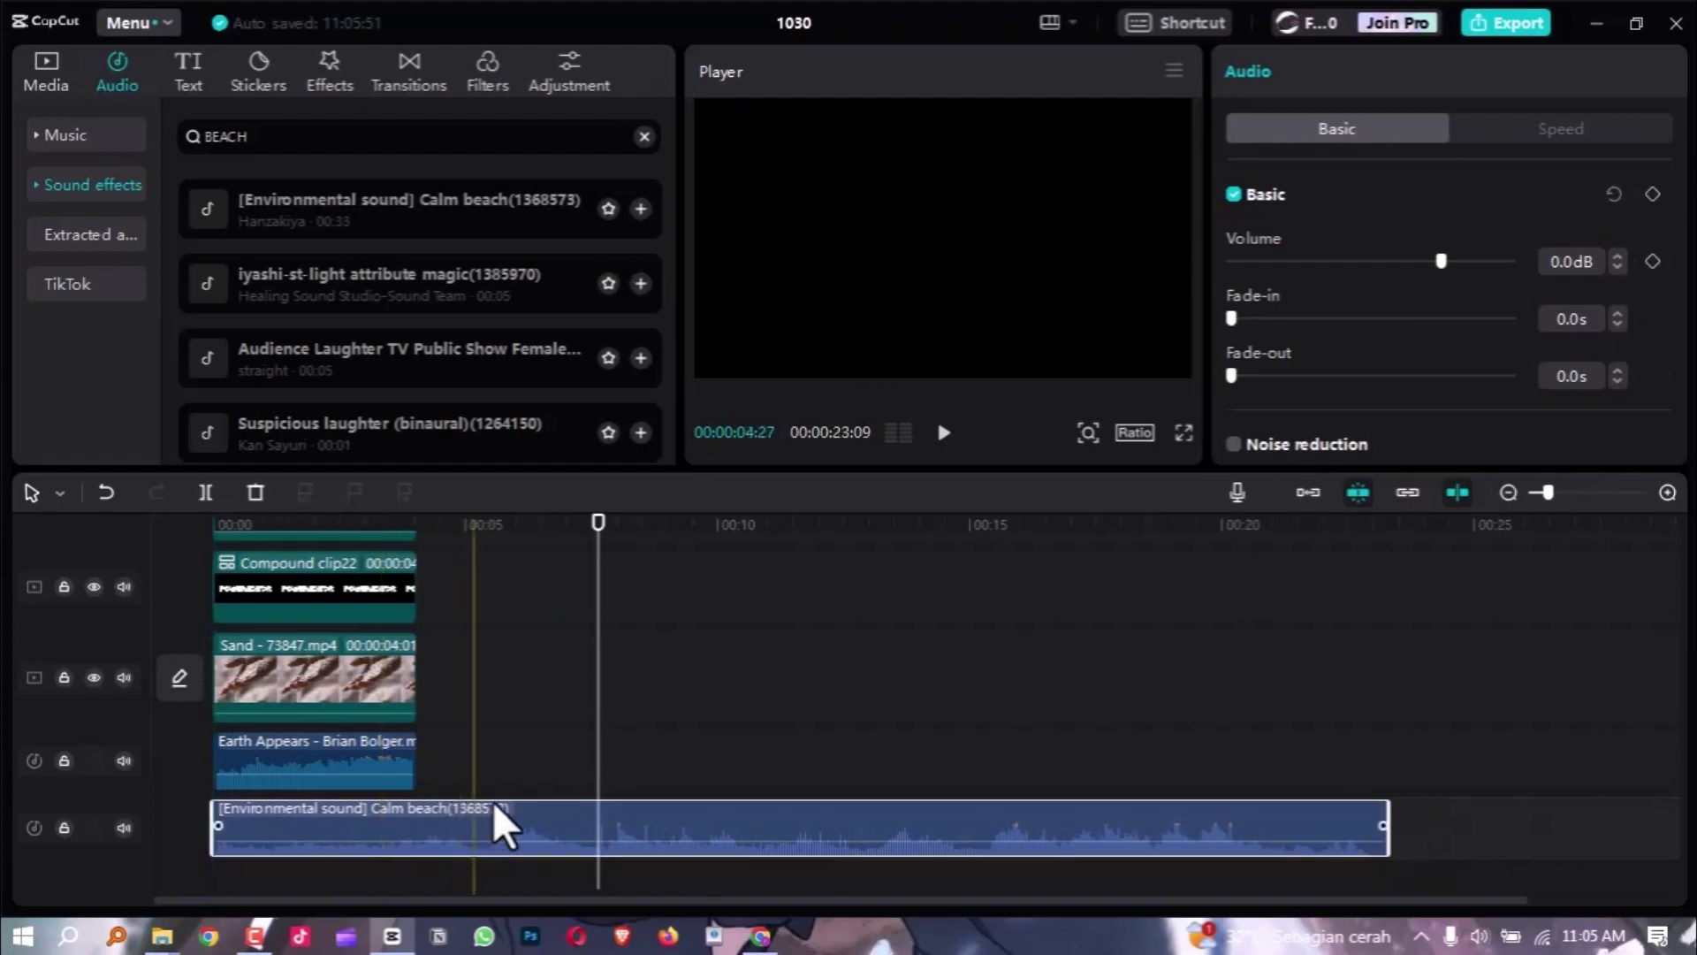
pyautogui.press('b')
pyautogui.click(526, 815)
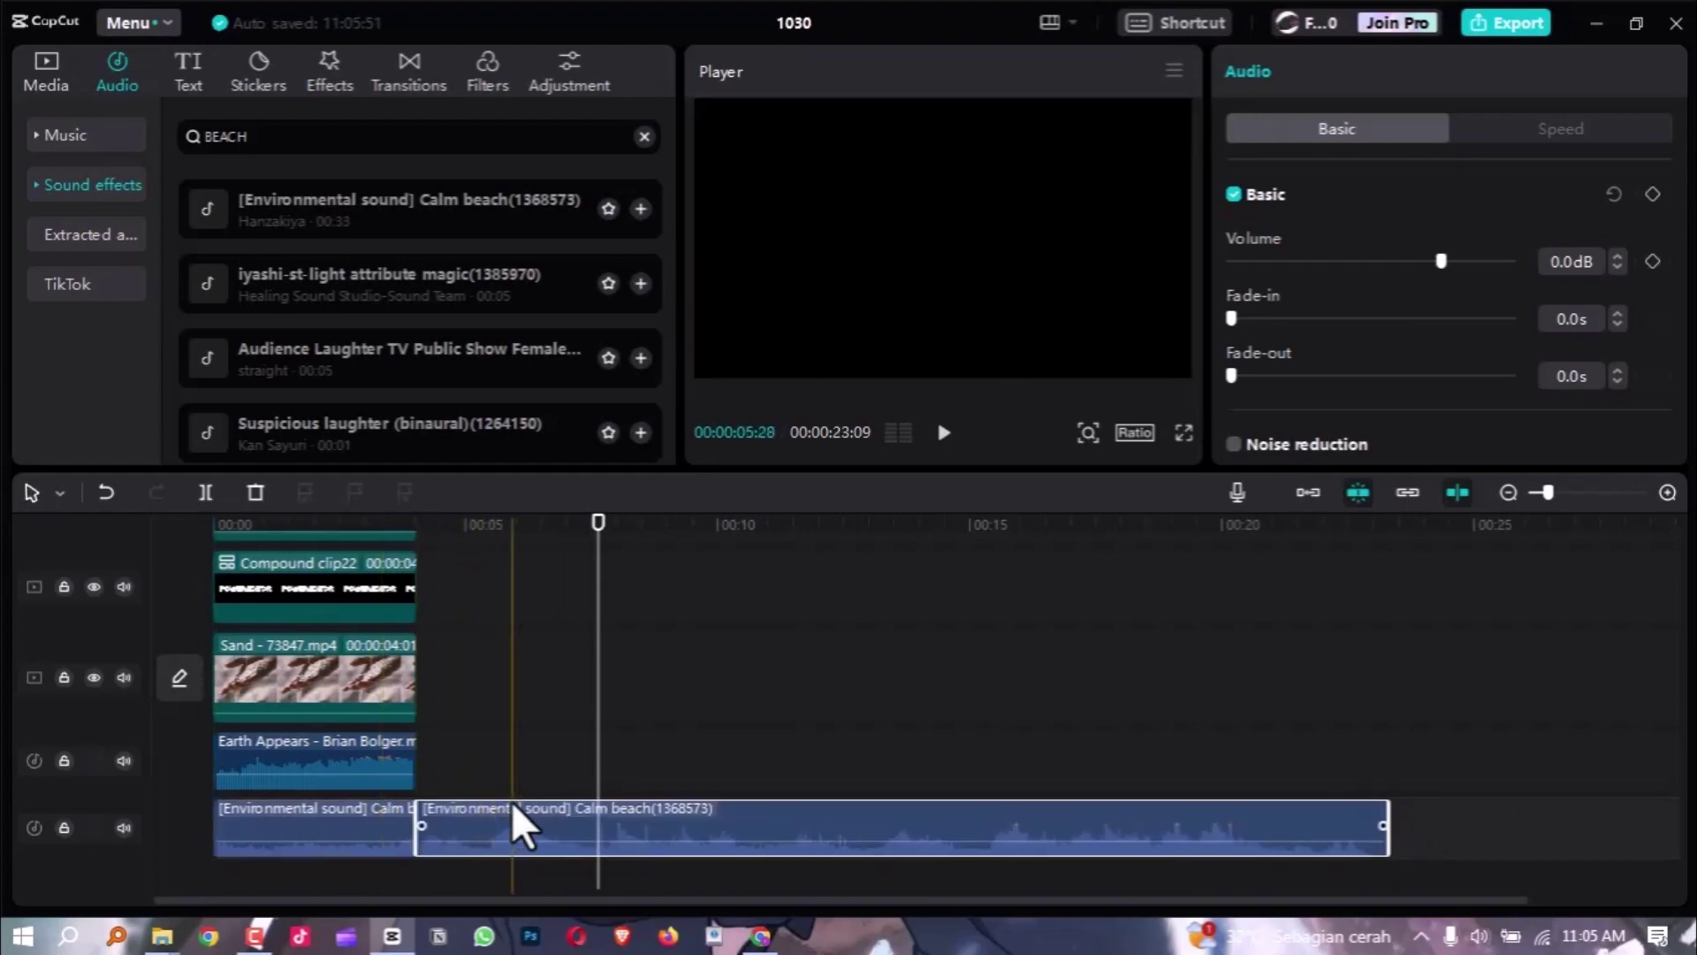
pyautogui.press('Delete')
# Play the whole video from the timeline start in full-screen preview to check the outlined title with both audio tracks.
pyautogui.scroll(3, 296, 548)
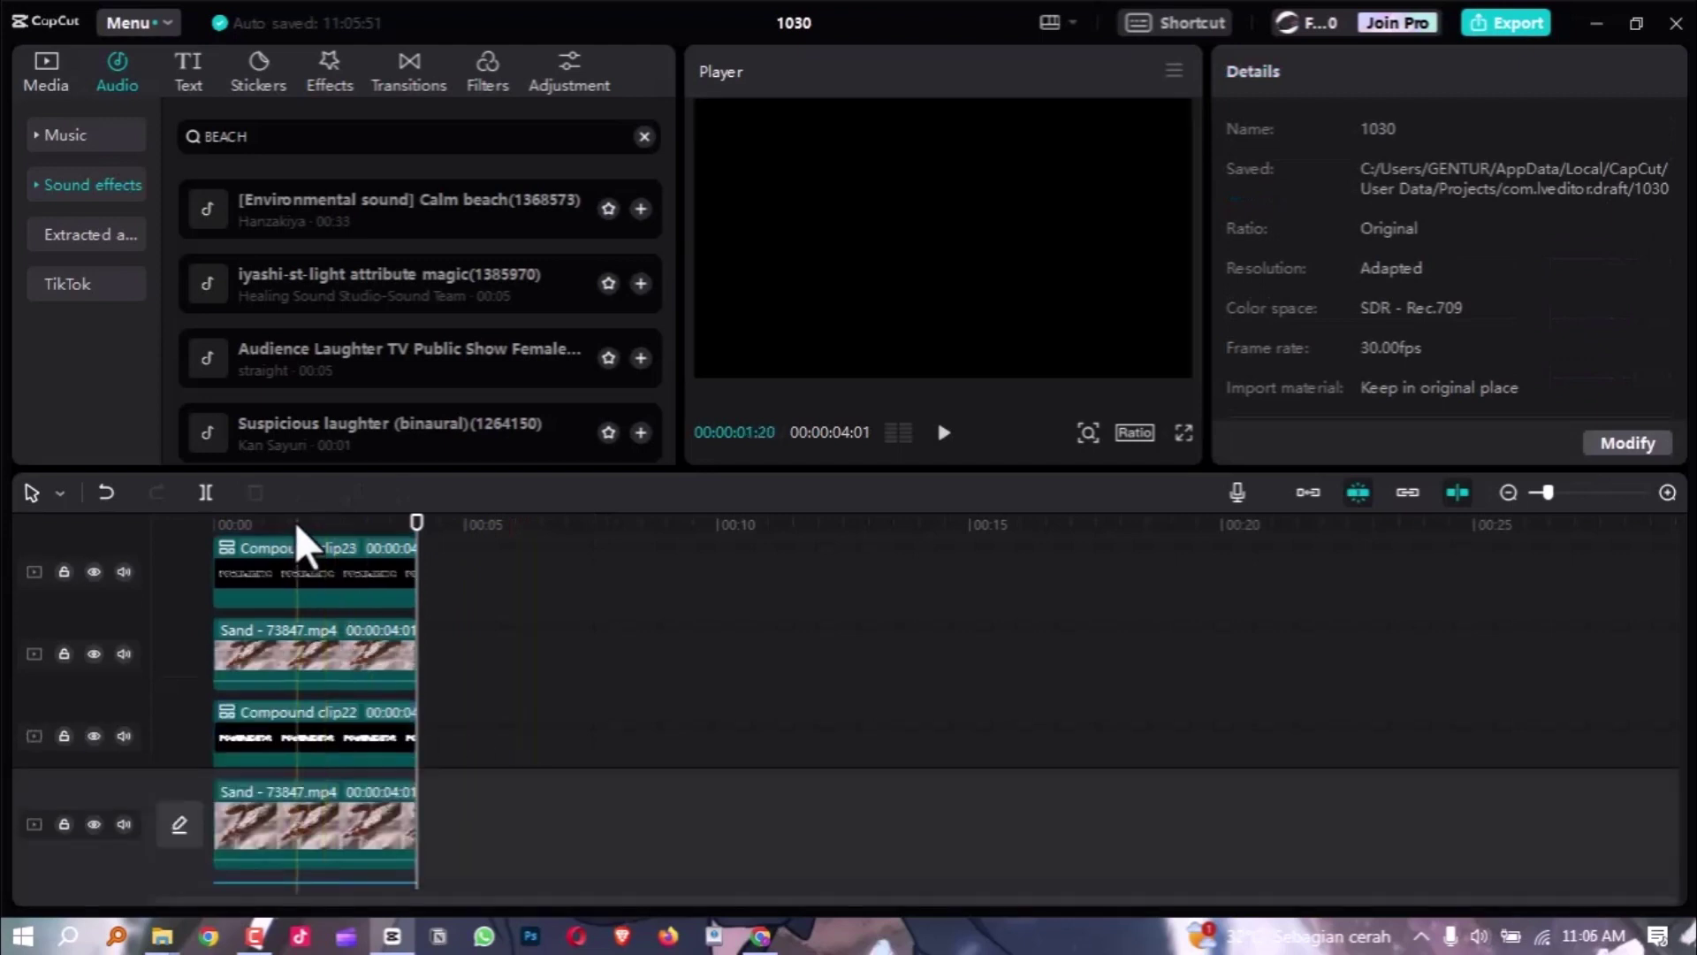
pyautogui.click(182, 558)
pyautogui.scroll(1, 296, 654)
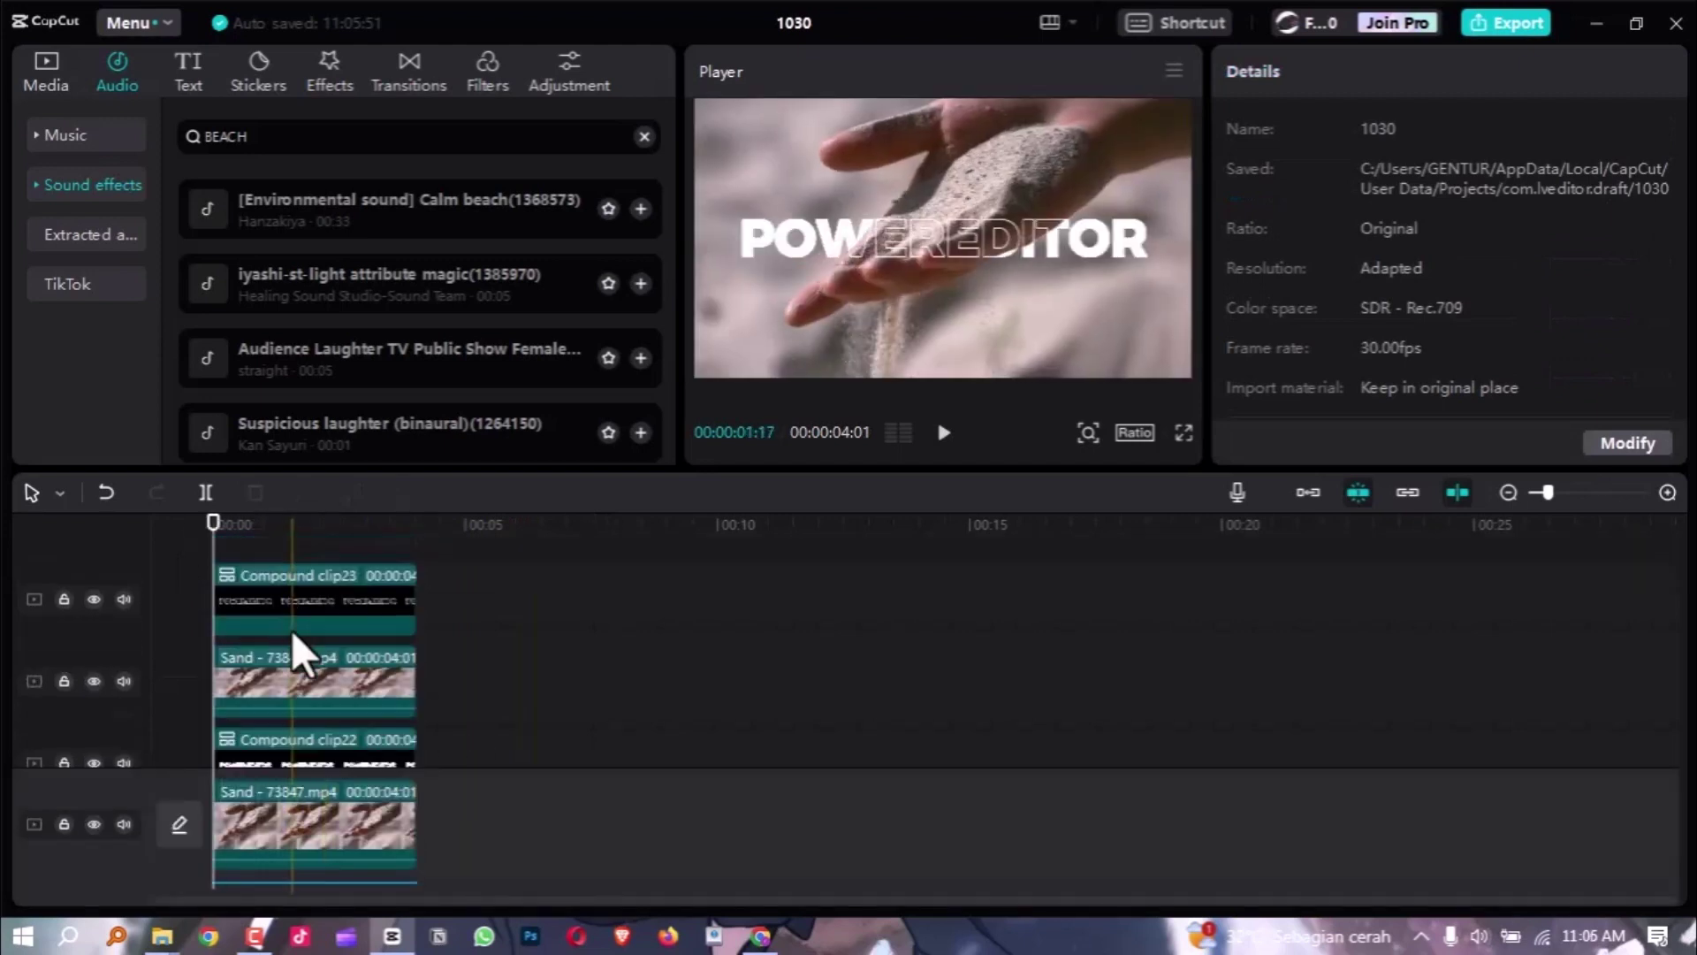
pyautogui.scroll(-2, 296, 654)
pyautogui.scroll(3, 296, 653)
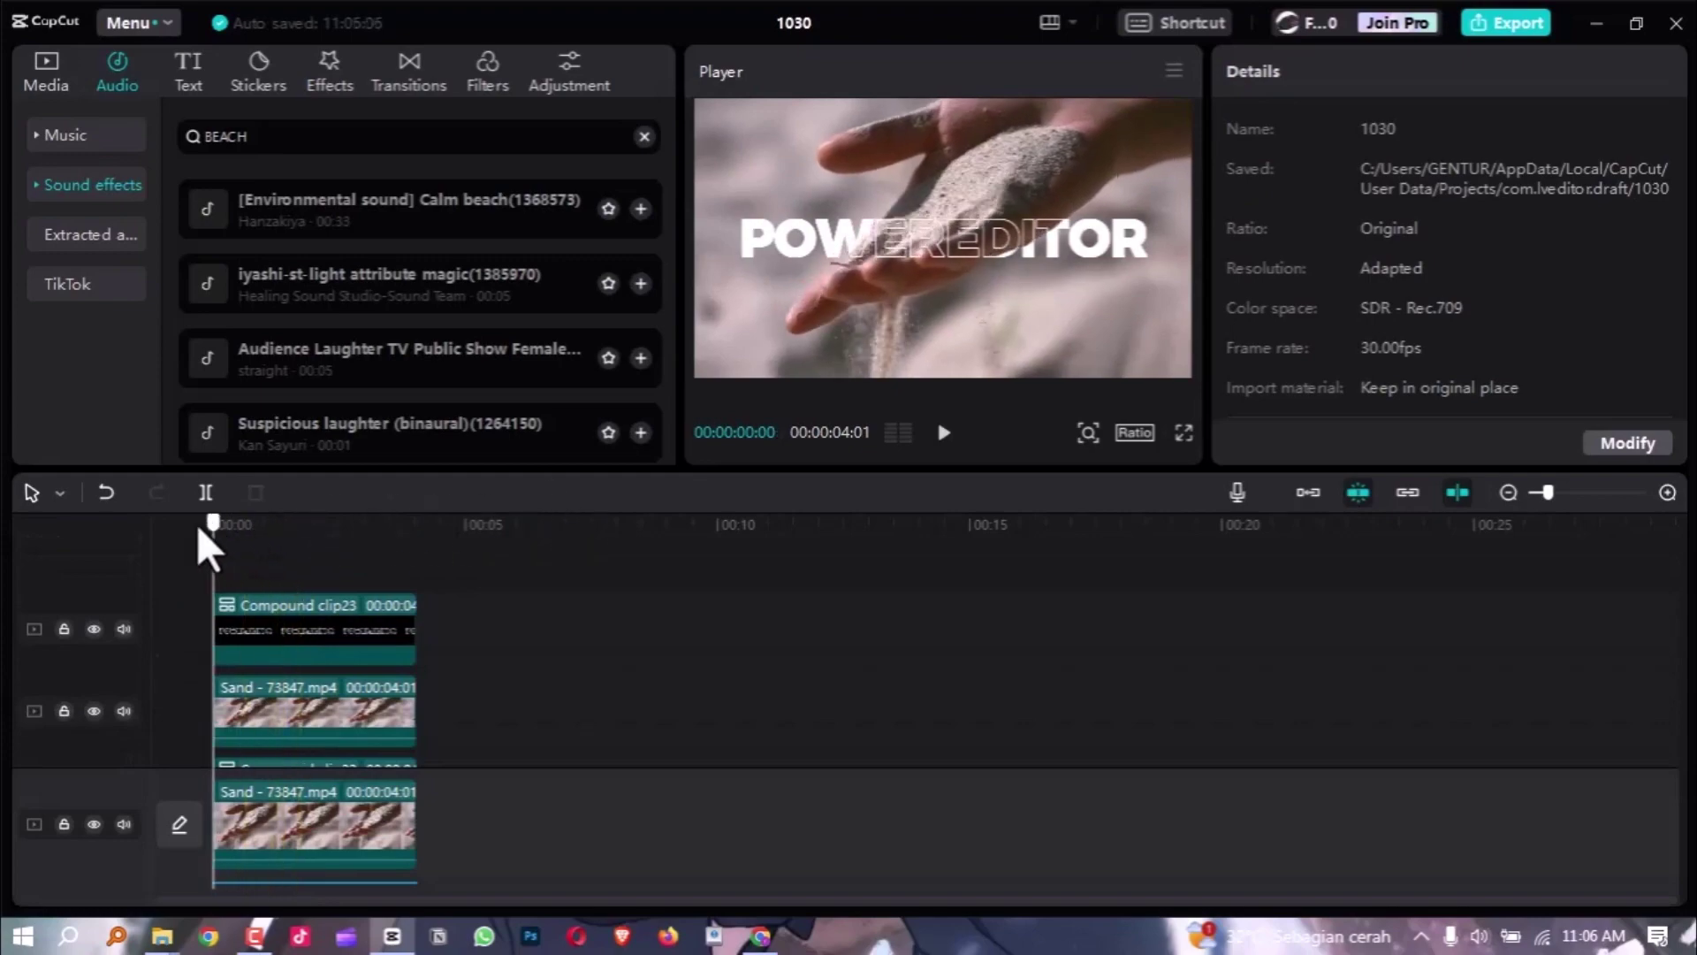
pyautogui.hotkey('ctrl', 'shift', 'f')
pyautogui.press('space')
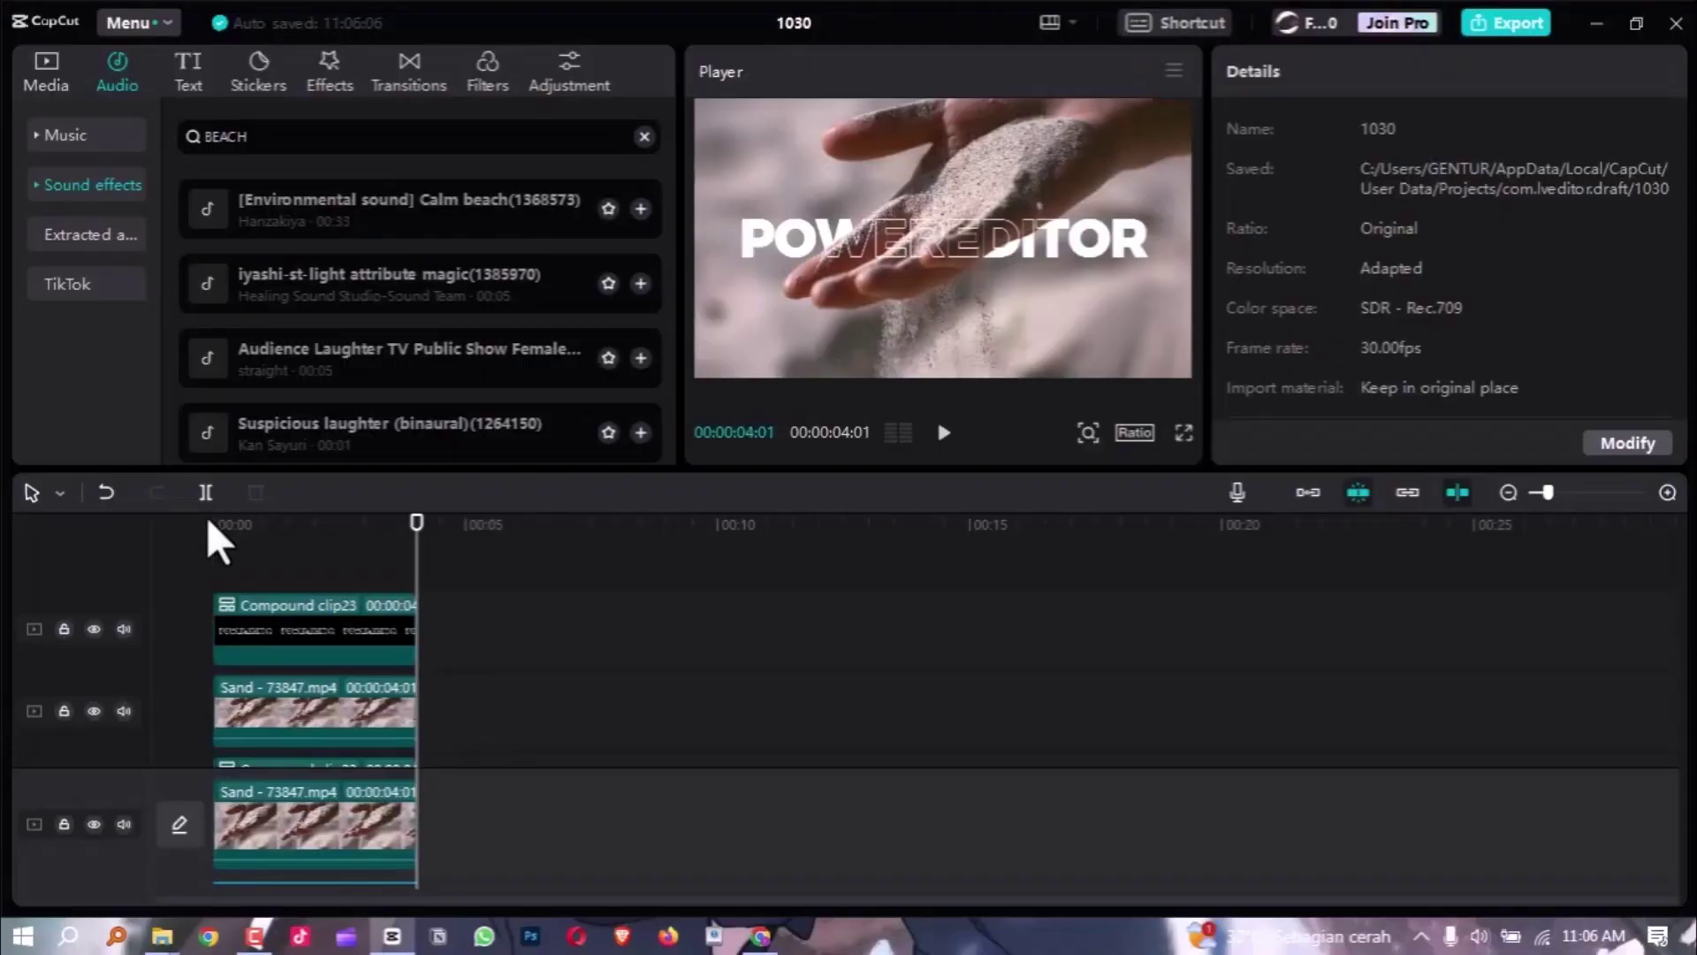
pyautogui.click(209, 521)
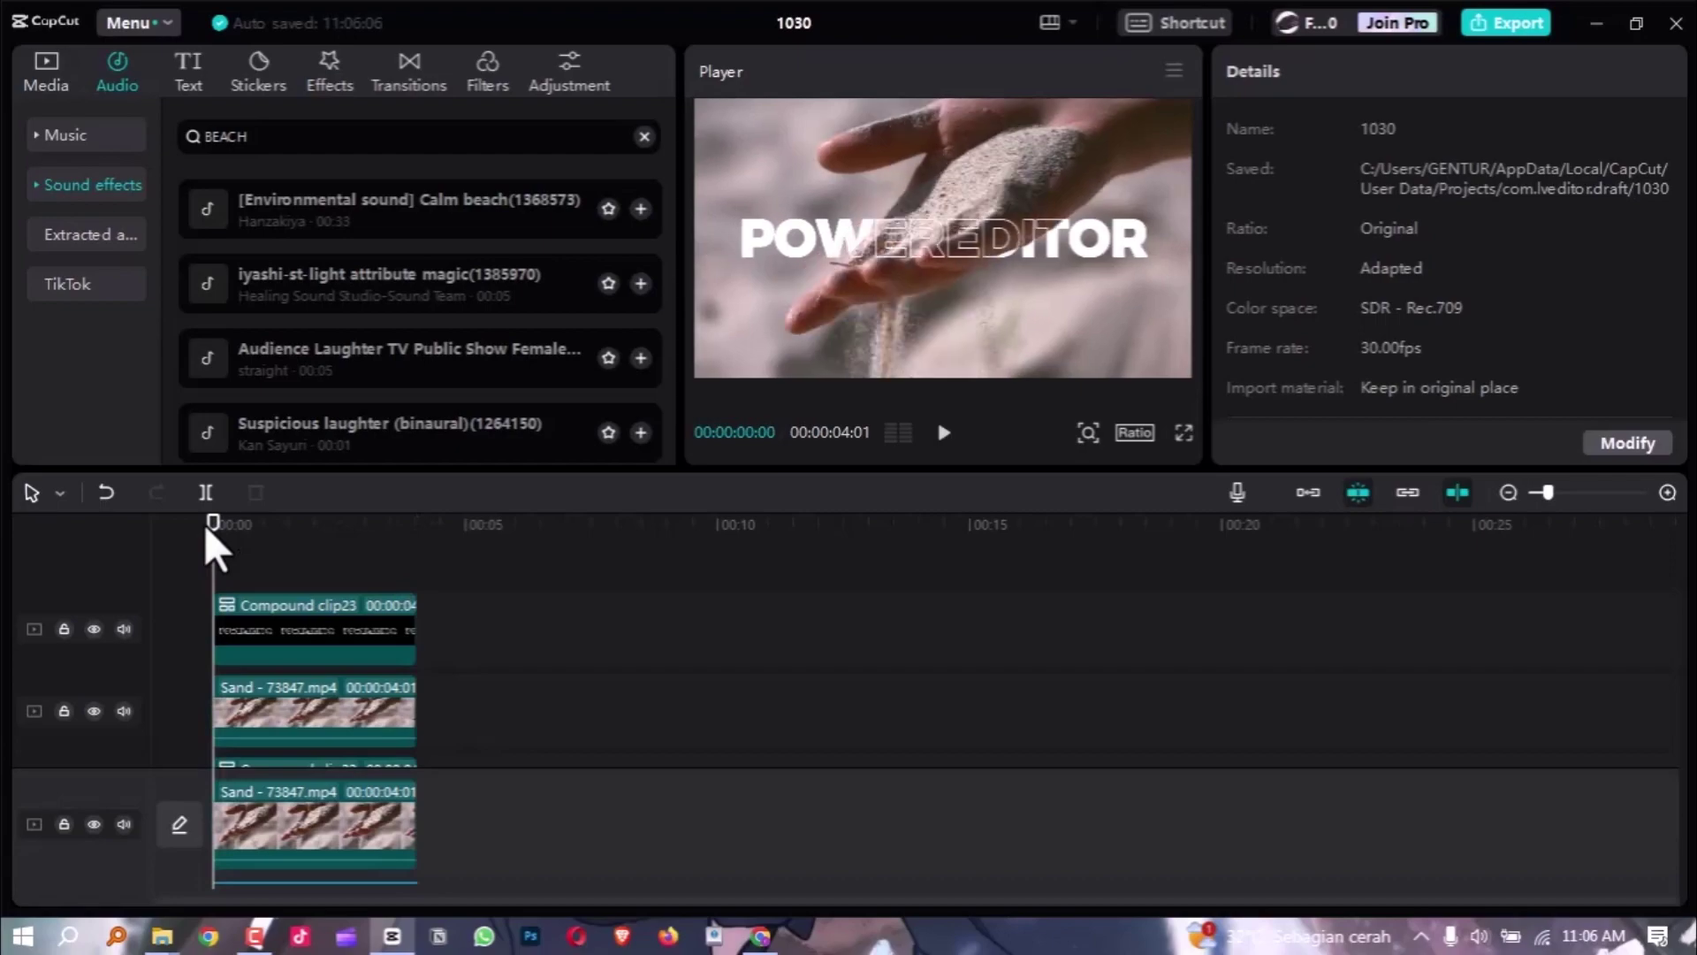
pyautogui.hotkey('ctrl', 'shift', 'f')
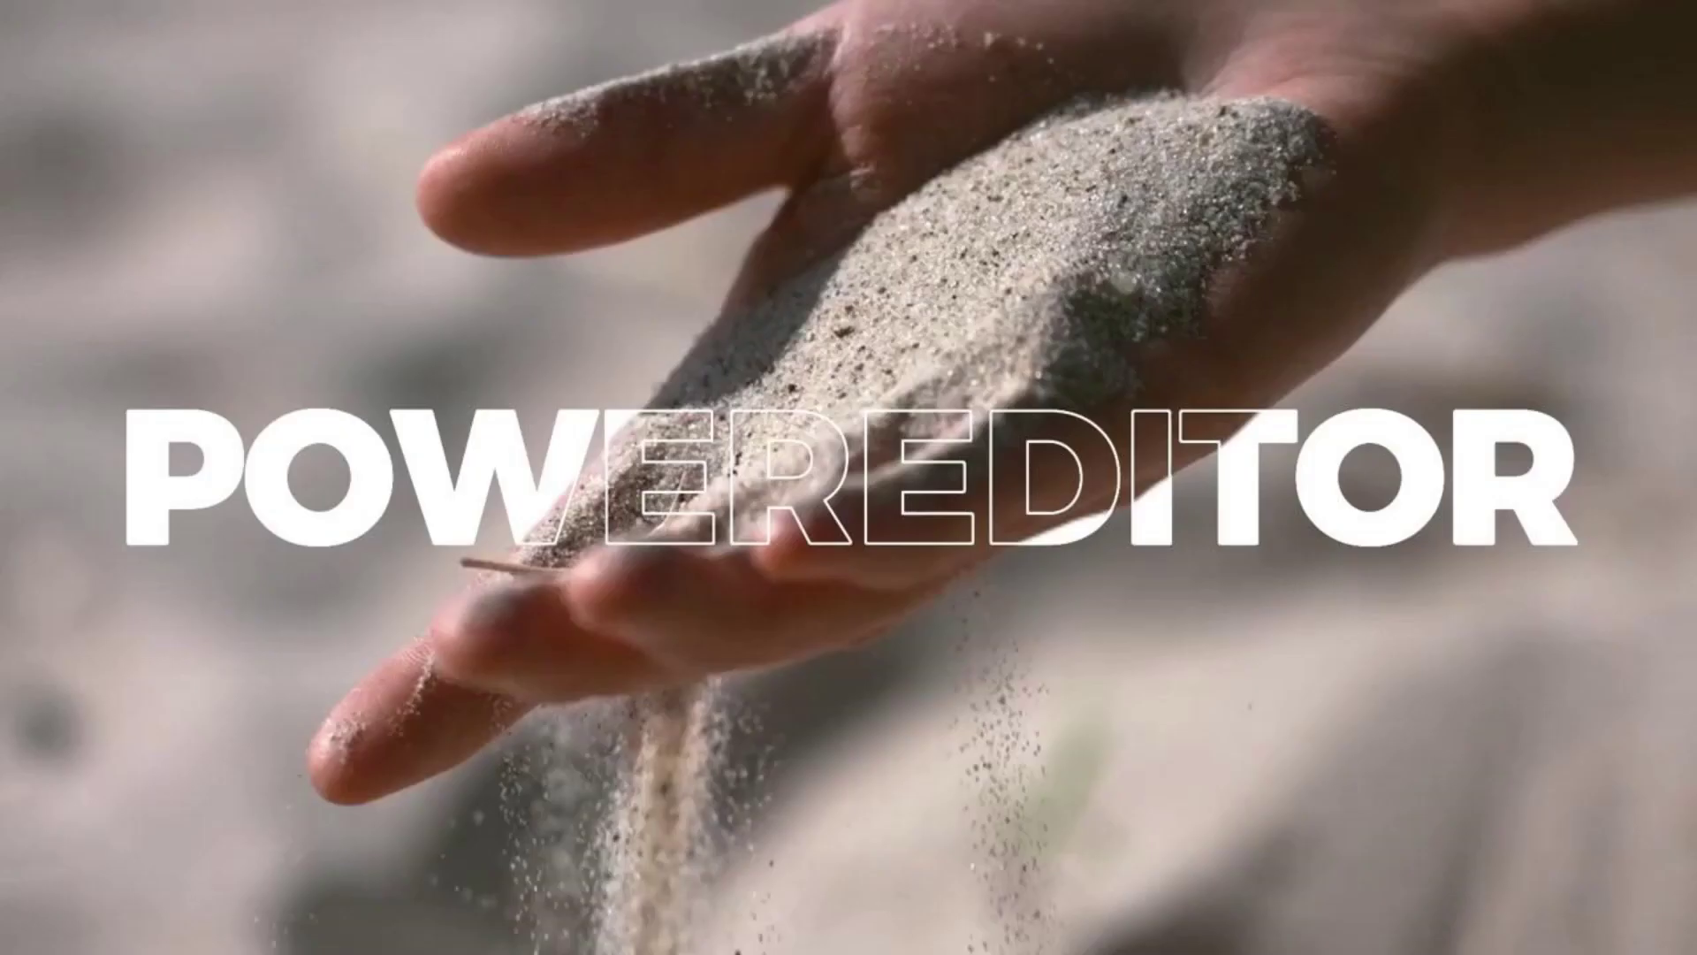